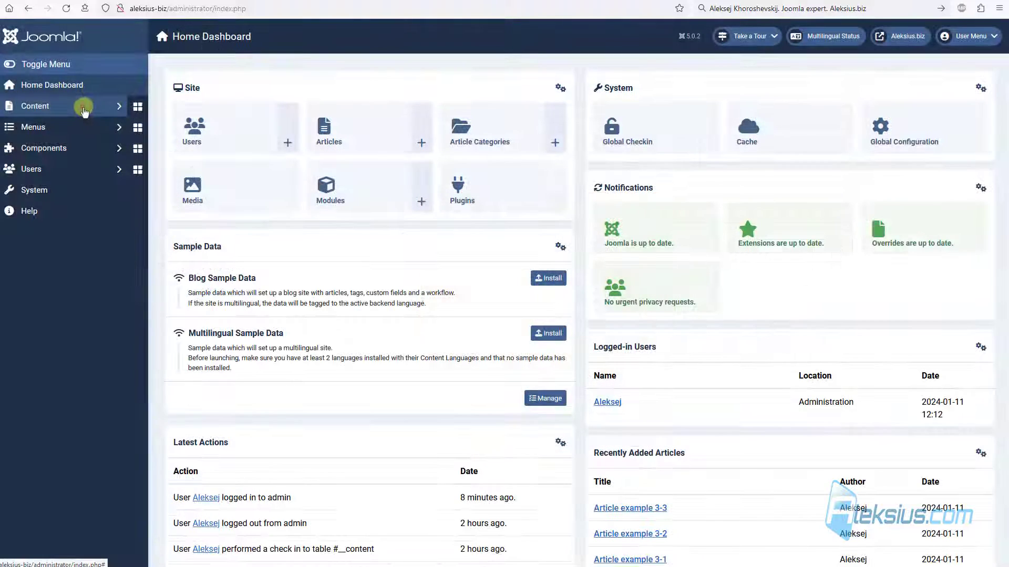
# Open the article categories list and look over the settings of Category example 1, closing it without changes
pyautogui.click(79, 106)
pyautogui.click(62, 150)
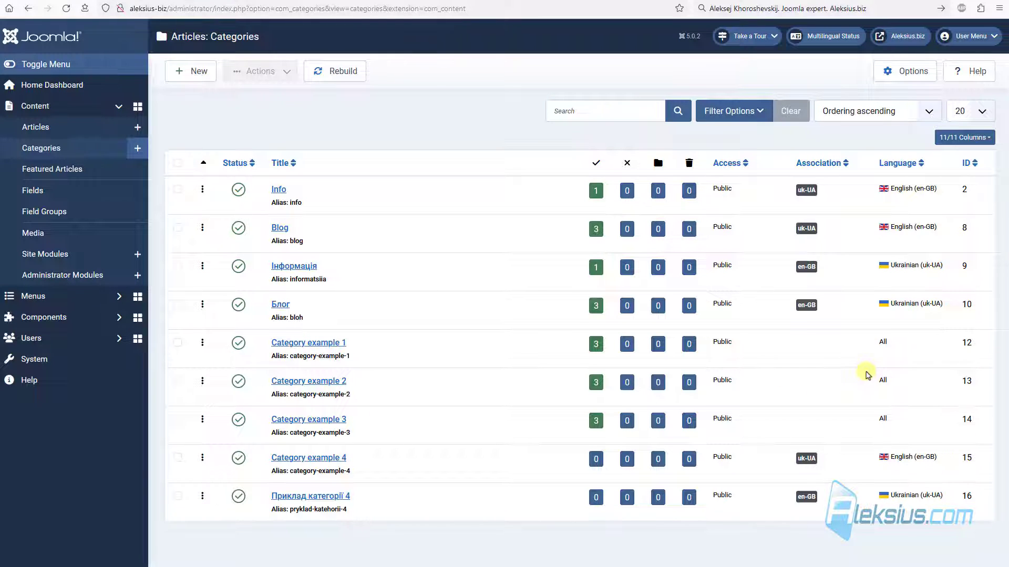
pyautogui.click(311, 345)
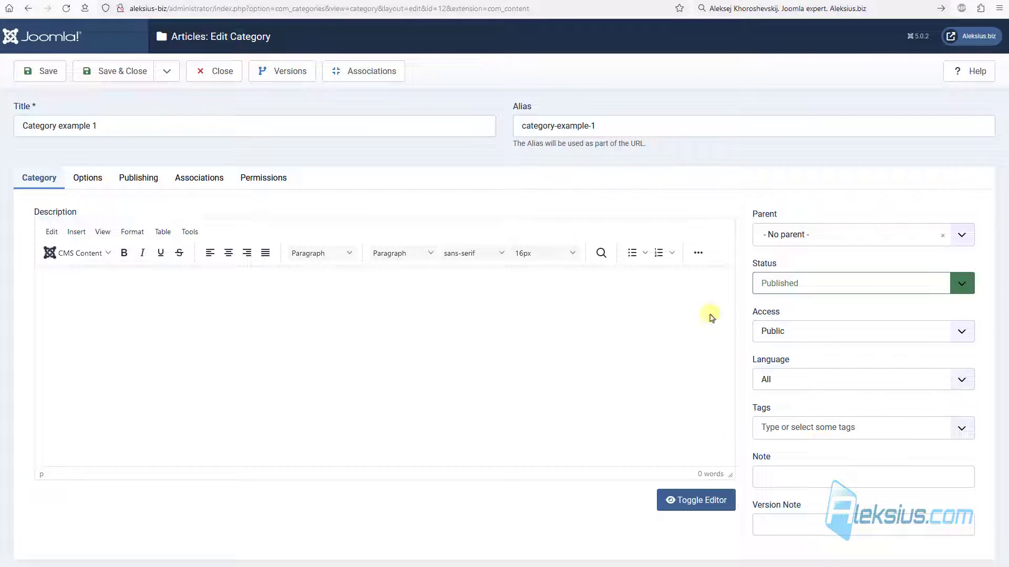
pyautogui.click(214, 71)
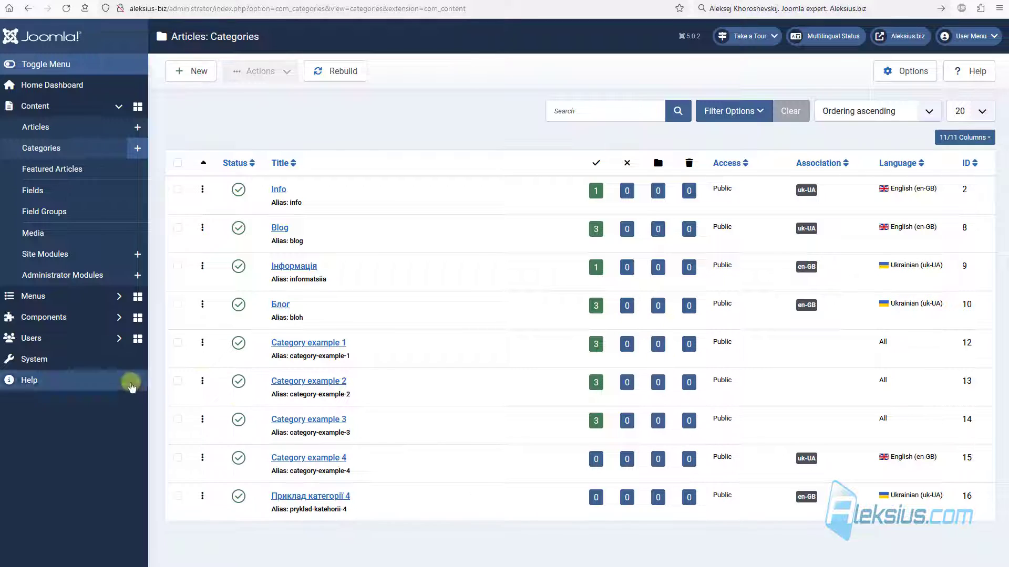
# Batch-set the language of Category example 1, Category example 2 and Category example 3 to English (en-GB)
pyautogui.click(178, 342)
pyautogui.click(178, 380)
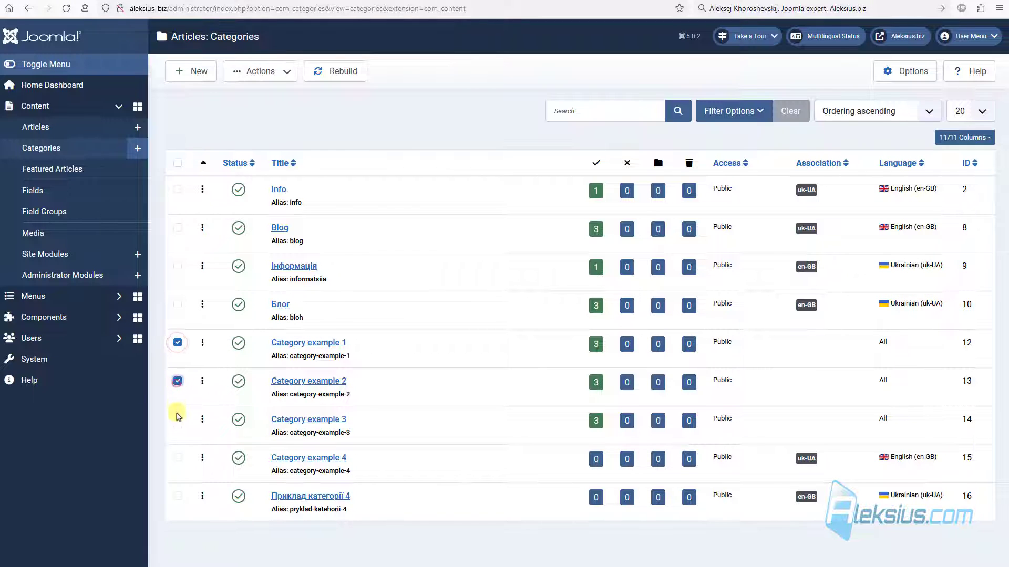
pyautogui.click(178, 419)
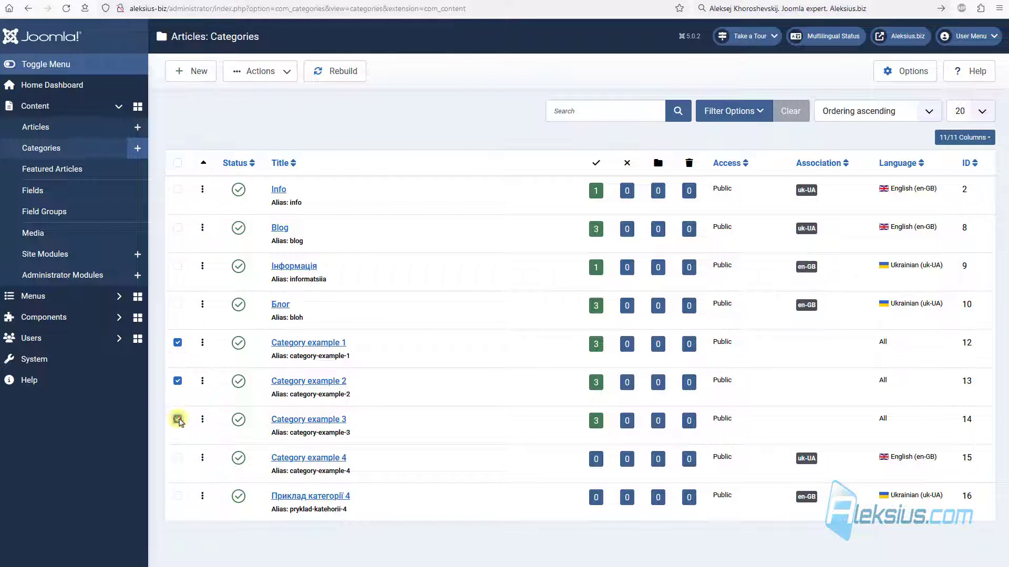
pyautogui.click(266, 65)
pyautogui.click(272, 204)
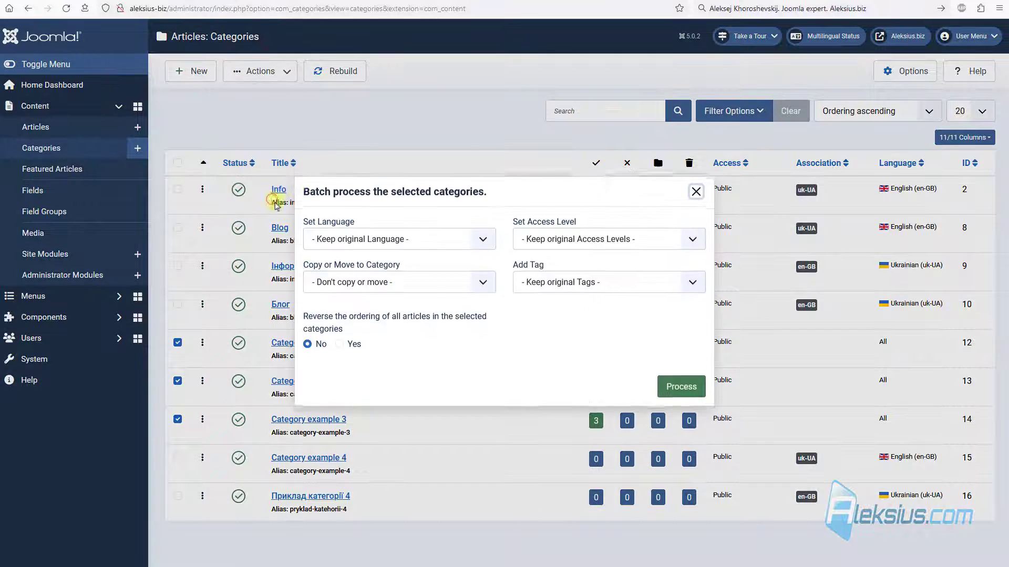
pyautogui.click(414, 244)
pyautogui.click(405, 241)
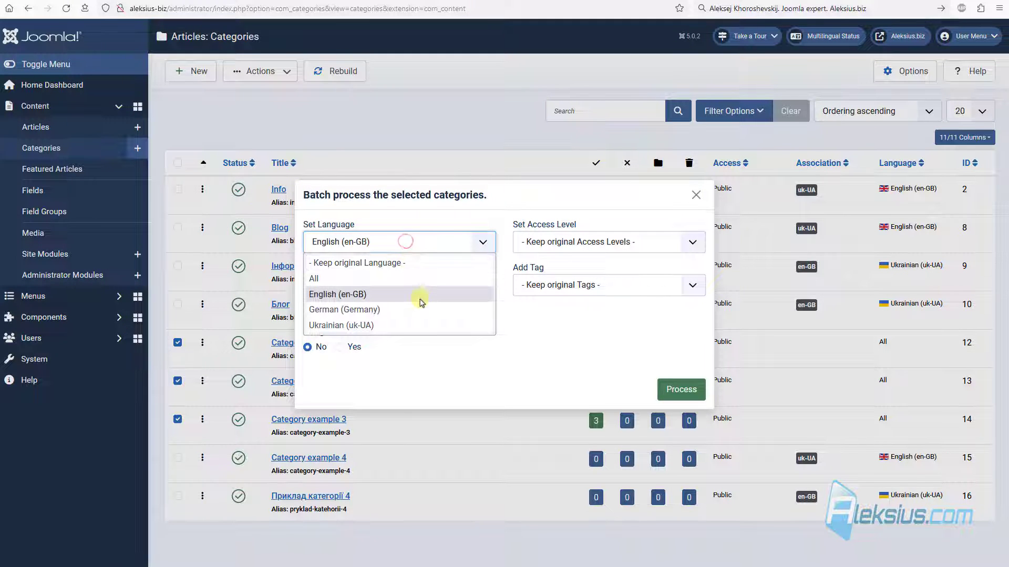
pyautogui.click(421, 295)
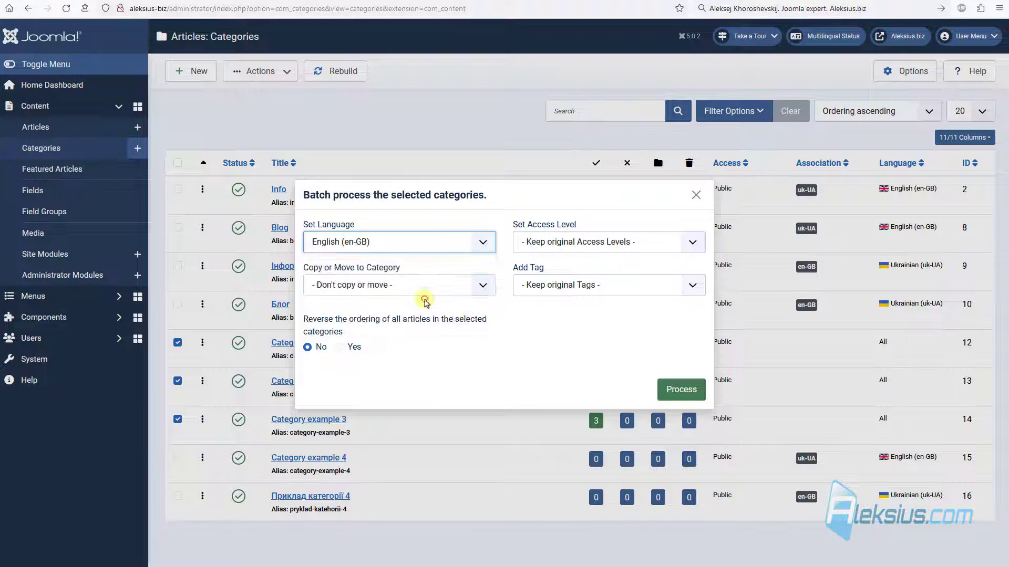
pyautogui.click(698, 390)
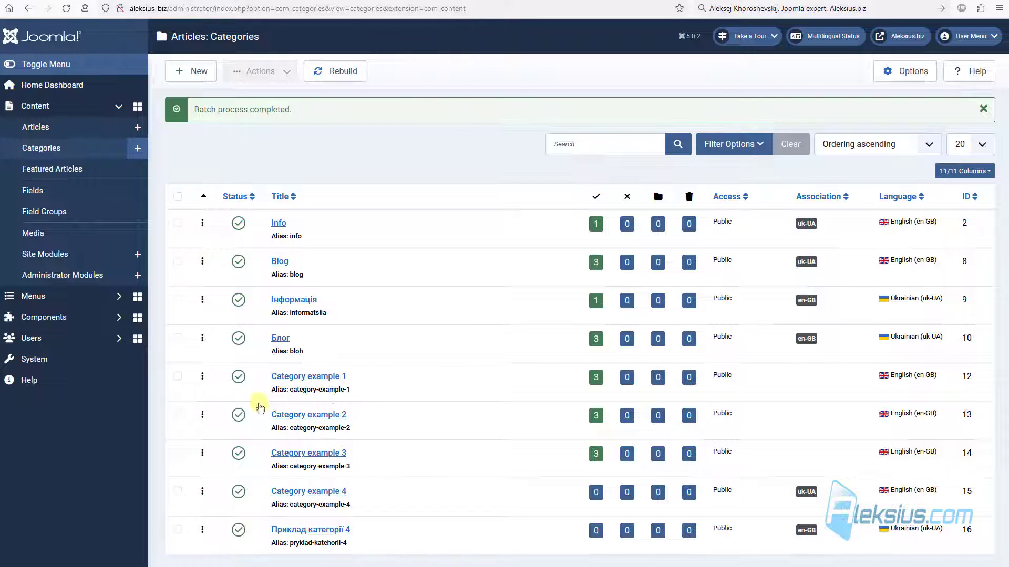
# Batch-copy Category example 1, 2 and 3 to the root with the language set to Ukrainian (uk-UA)
pyautogui.click(177, 376)
pyautogui.click(178, 414)
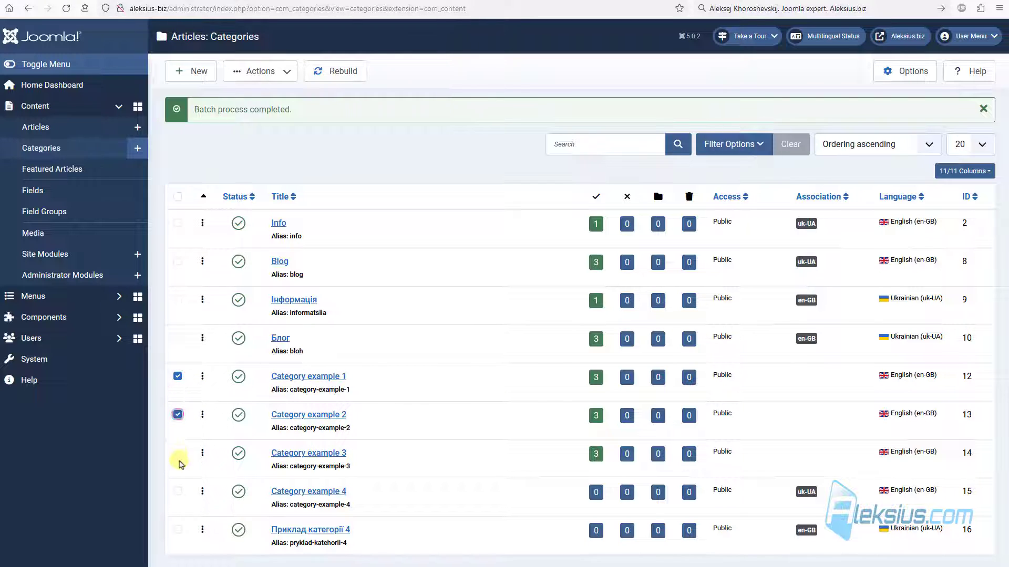
pyautogui.click(178, 453)
pyautogui.click(256, 78)
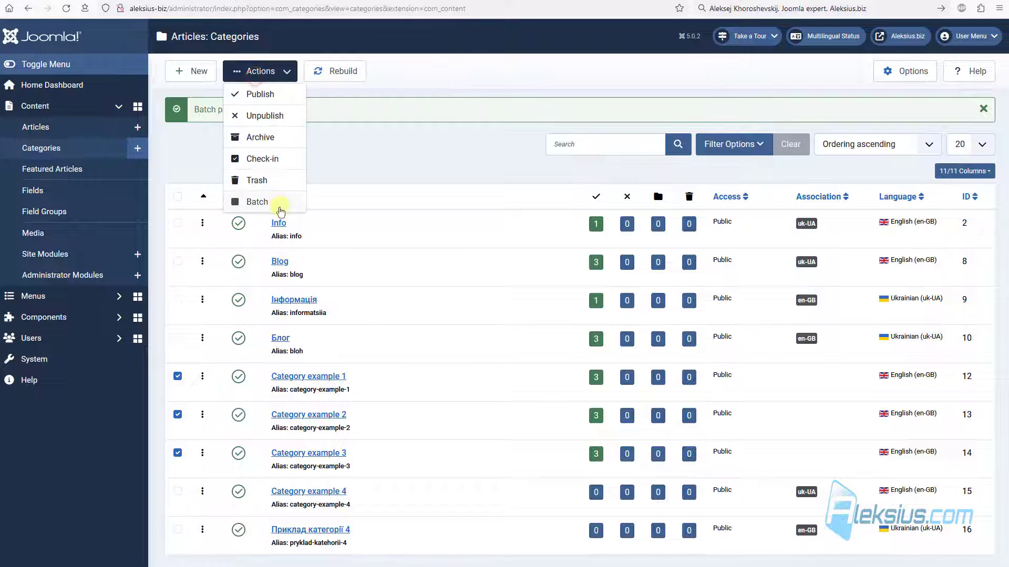
pyautogui.click(253, 201)
pyautogui.click(374, 242)
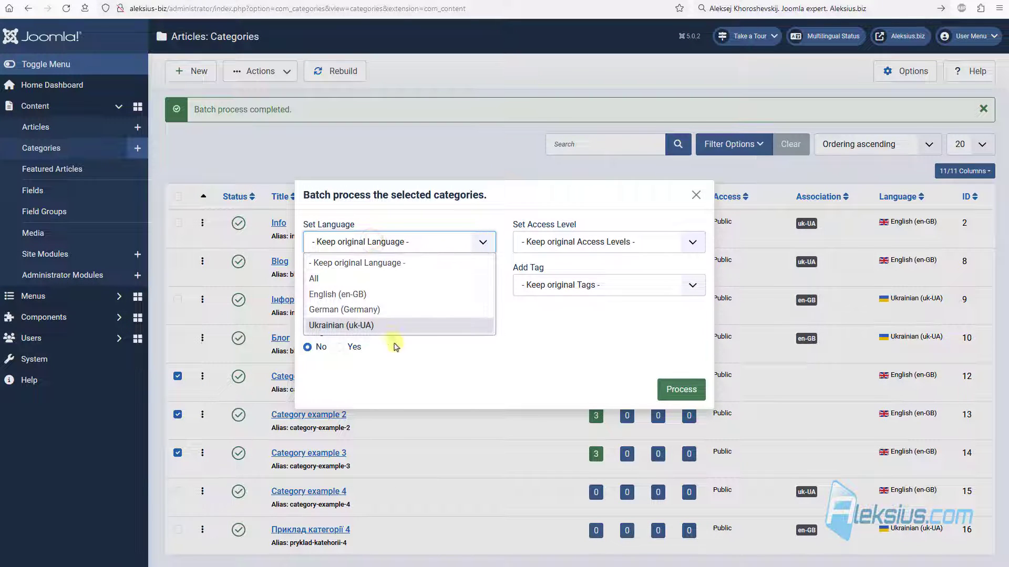
pyautogui.click(401, 325)
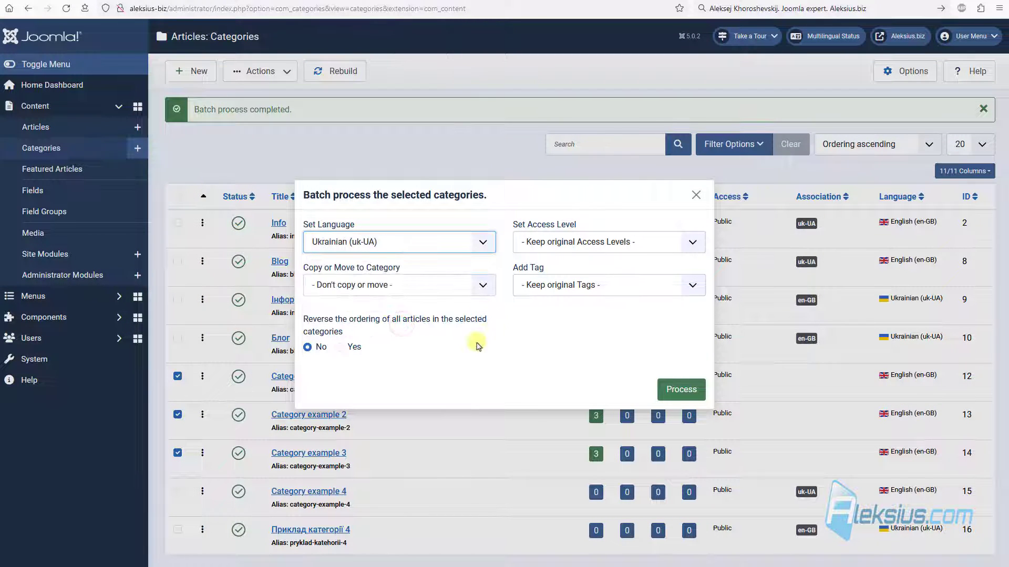
pyautogui.click(395, 287)
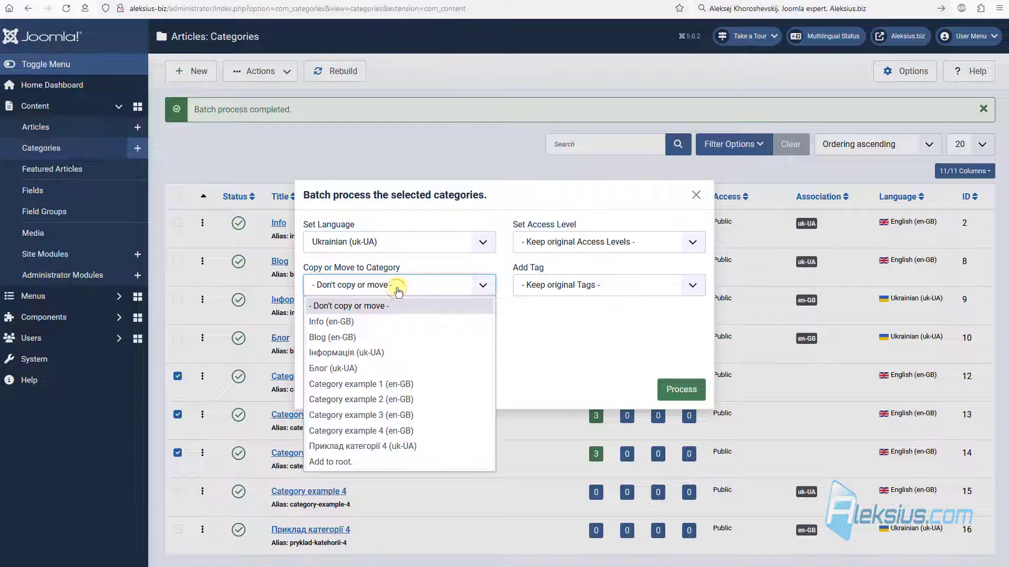
pyautogui.click(381, 461)
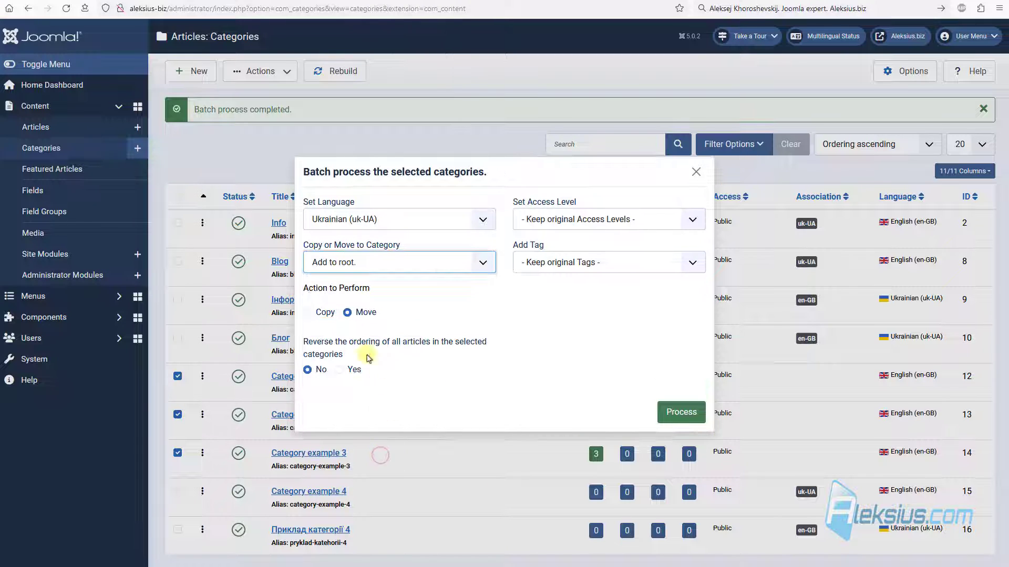
pyautogui.click(322, 313)
pyautogui.click(681, 413)
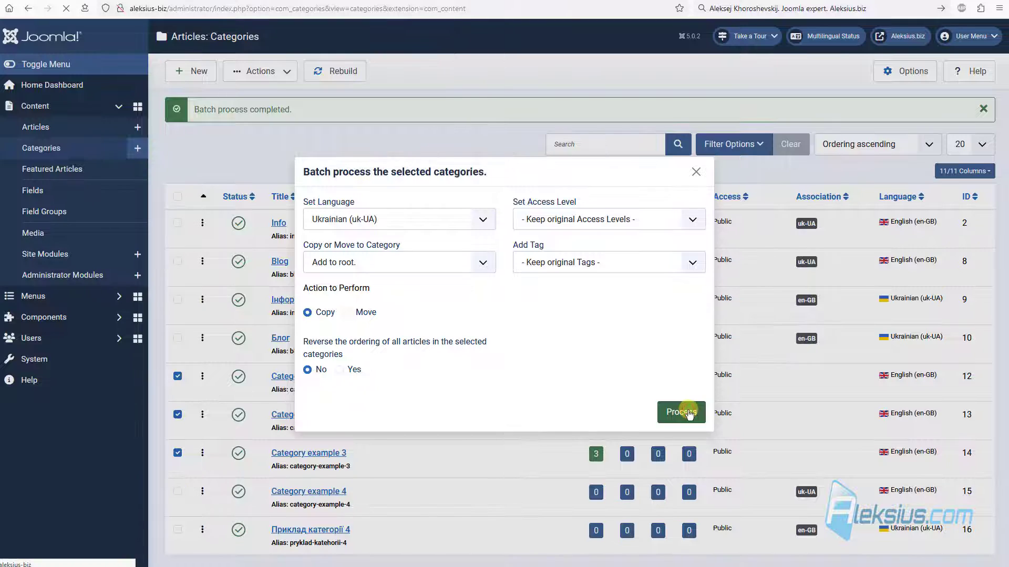
# Review the end of the category list and the language switcher on the public site's contact page
pyautogui.scroll(-1, 685, 420)
pyautogui.scroll(-2, 685, 421)
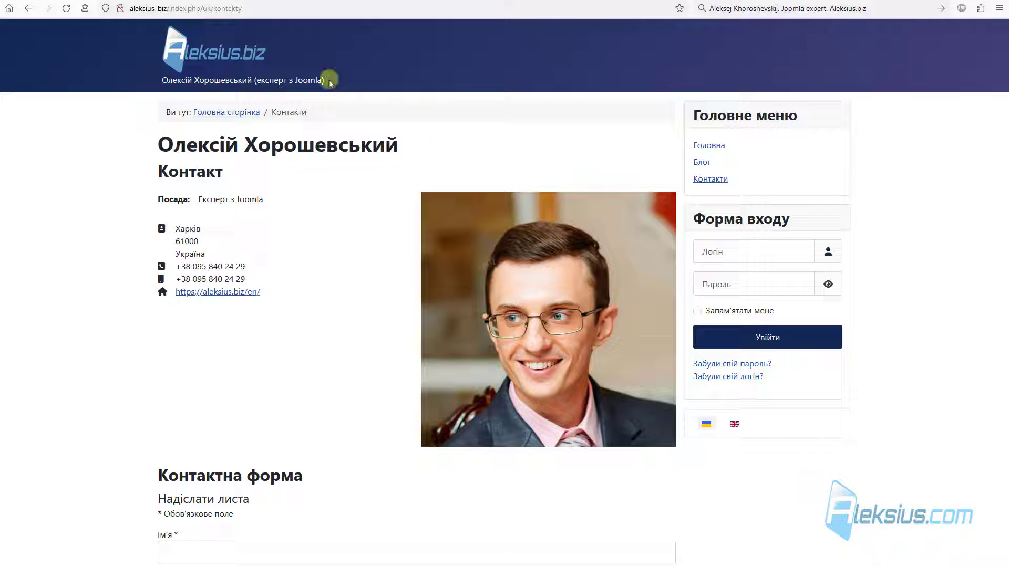
pyautogui.click(735, 424)
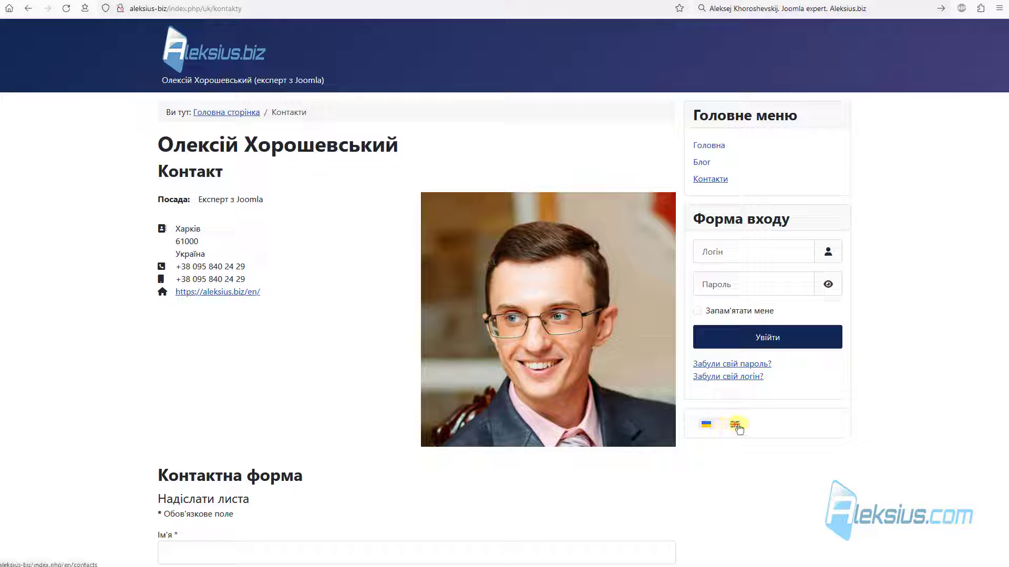
pyautogui.click(705, 425)
pyautogui.click(736, 424)
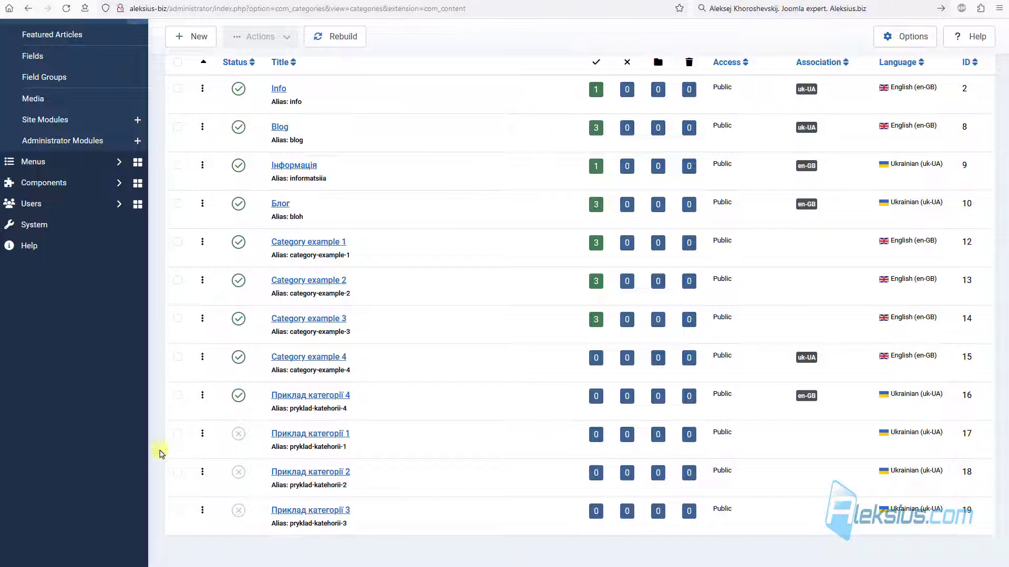
# Publish the three Ukrainian categories Приклад категорії 1, 2 and 3 and check their status in the list
pyautogui.click(178, 434)
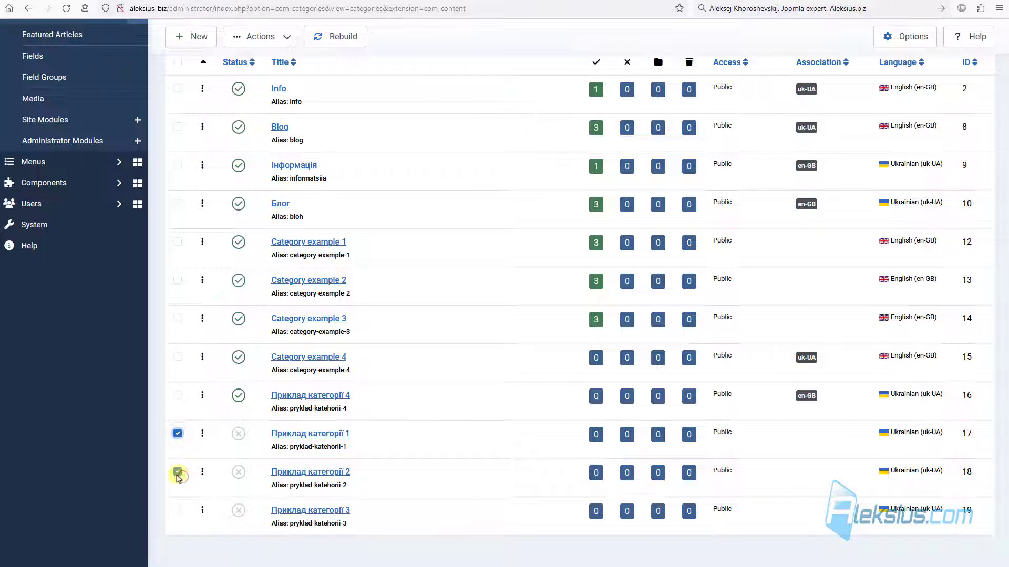
pyautogui.click(178, 473)
pyautogui.click(178, 511)
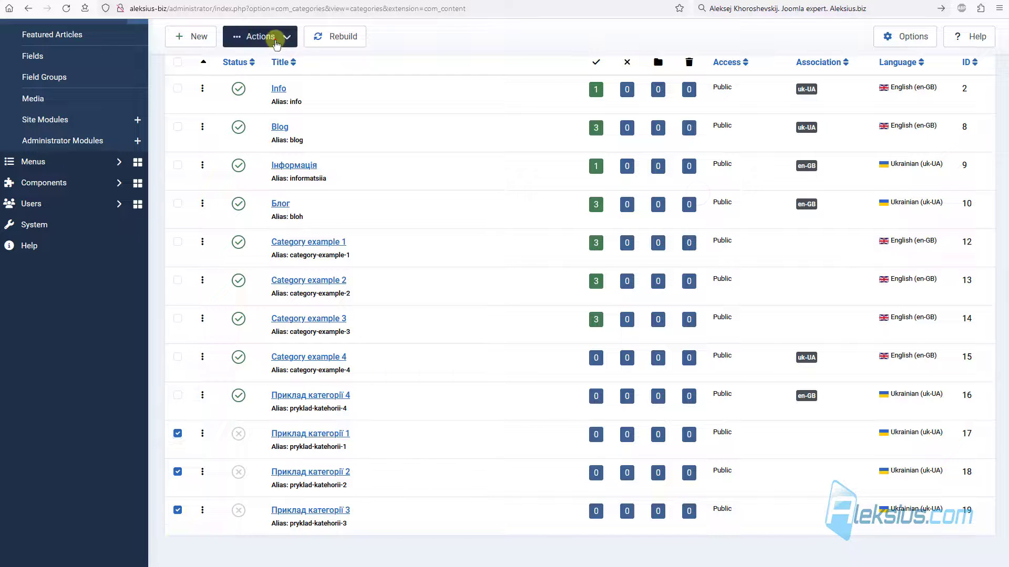
pyautogui.click(257, 37)
pyautogui.click(277, 62)
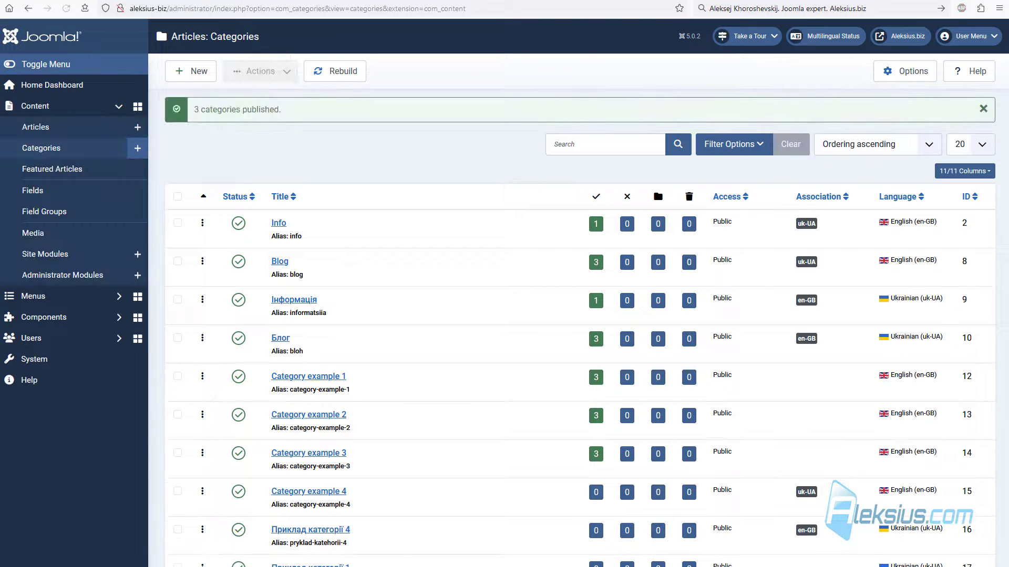
pyautogui.scroll(-3, 367, 376)
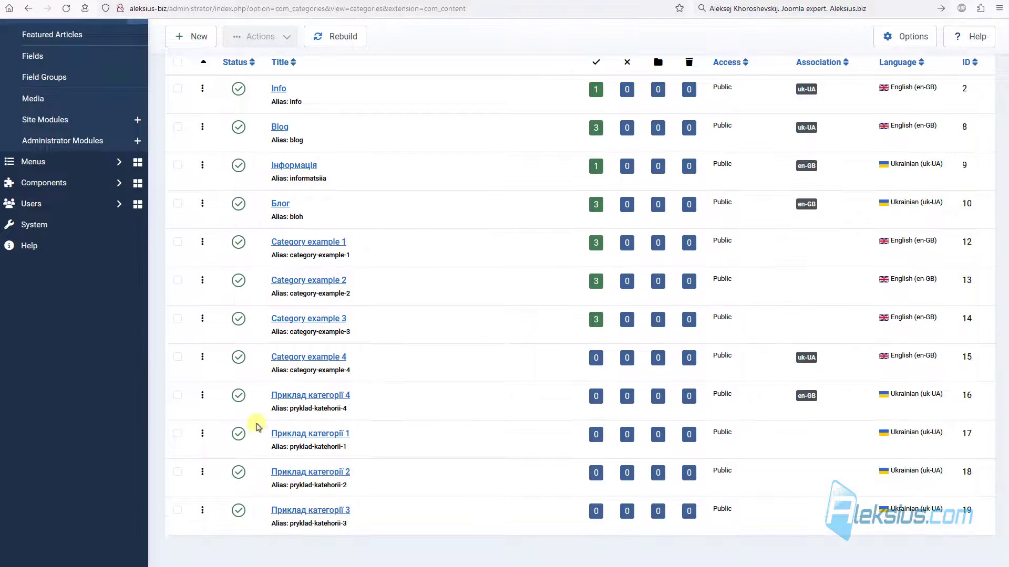
pyautogui.scroll(3, 257, 428)
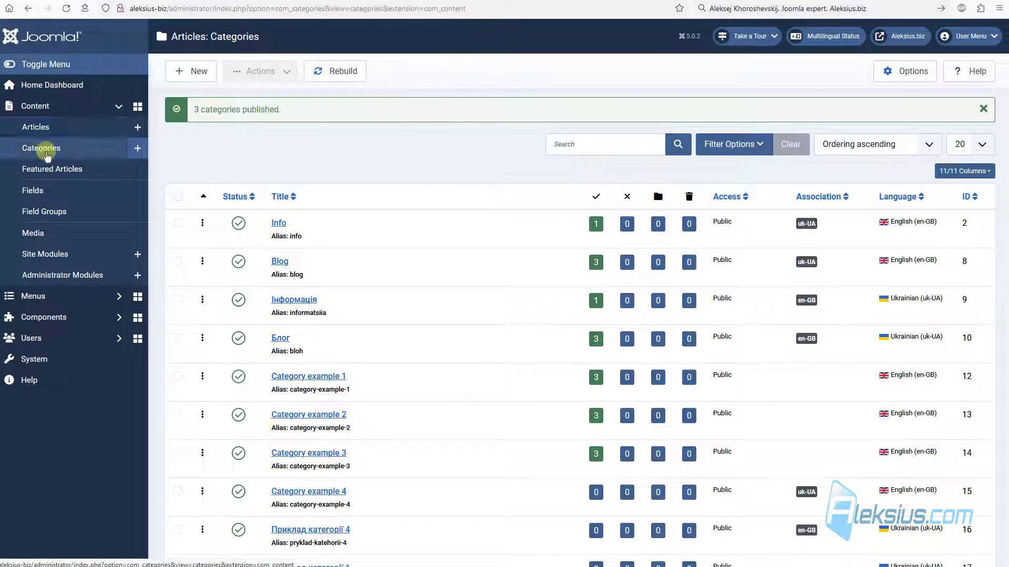
# Open the articles list and filter it to articles whose language is All
pyautogui.click(47, 131)
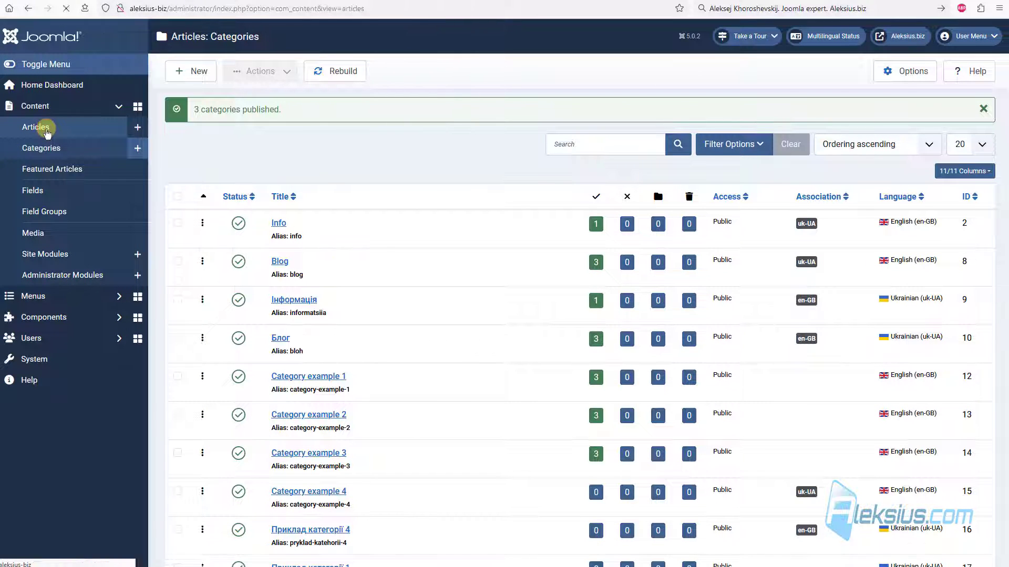
pyautogui.scroll(-1, 428, 168)
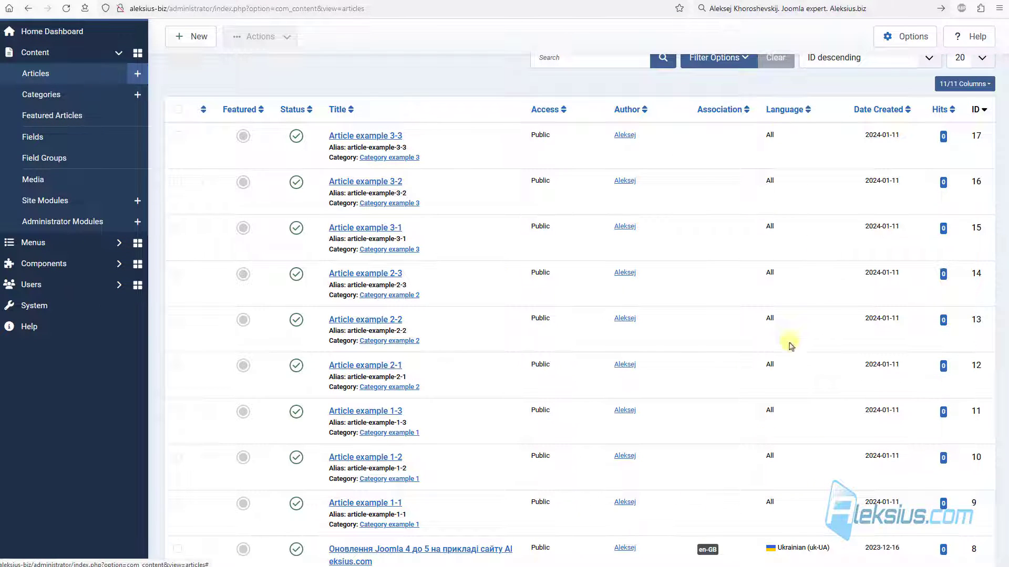
pyautogui.scroll(1, 793, 110)
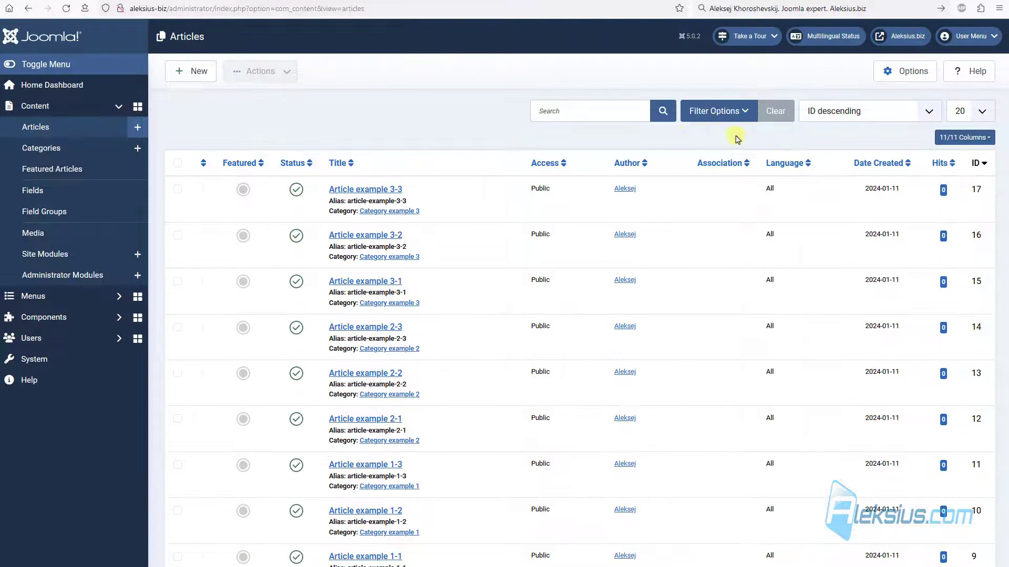
pyautogui.click(742, 110)
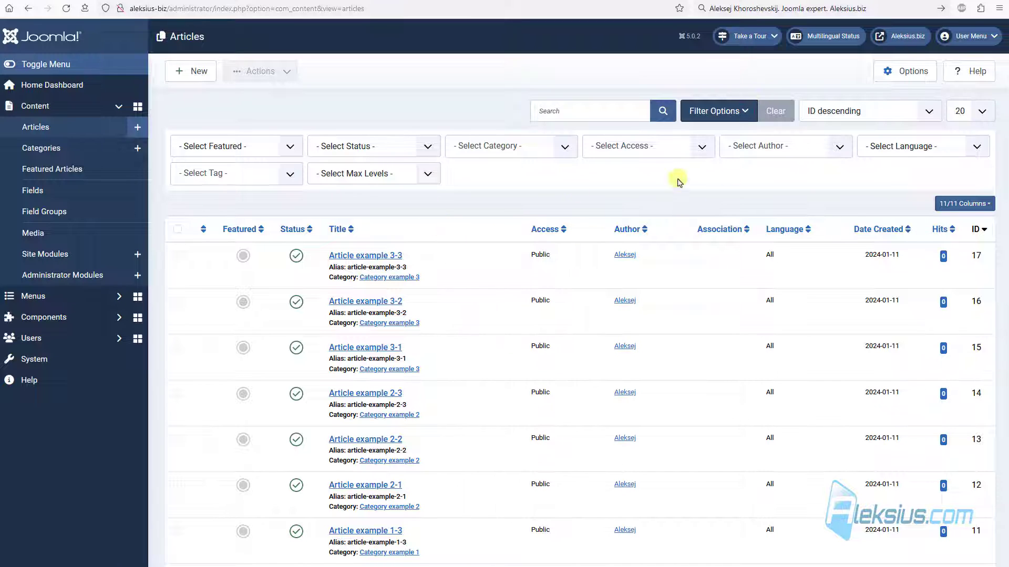
pyautogui.click(929, 149)
pyautogui.click(895, 183)
pyautogui.scroll(-2, 585, 372)
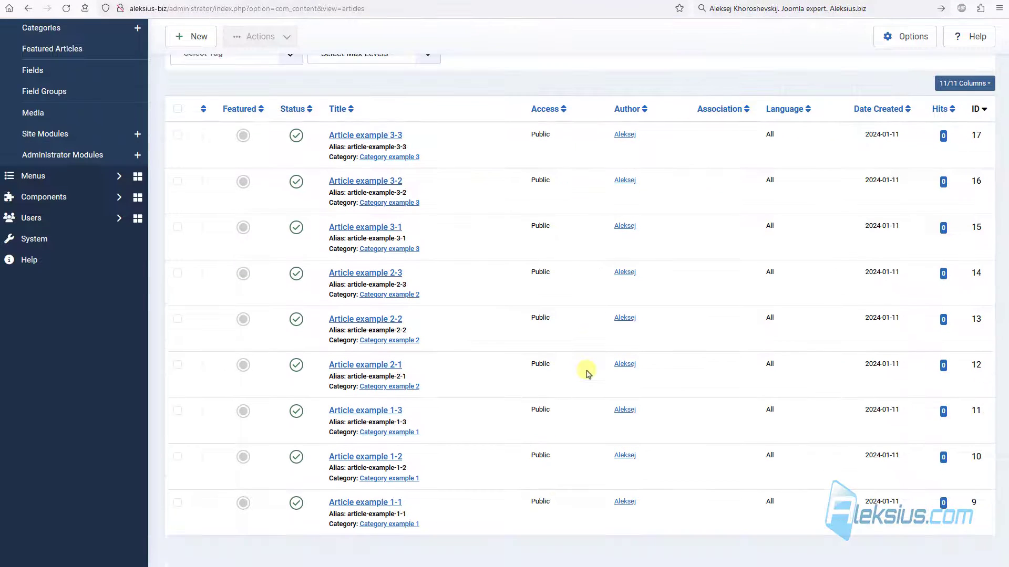
# Batch-set the language of all filtered articles except Article example 3-3 to English (en-GB)
pyautogui.click(179, 111)
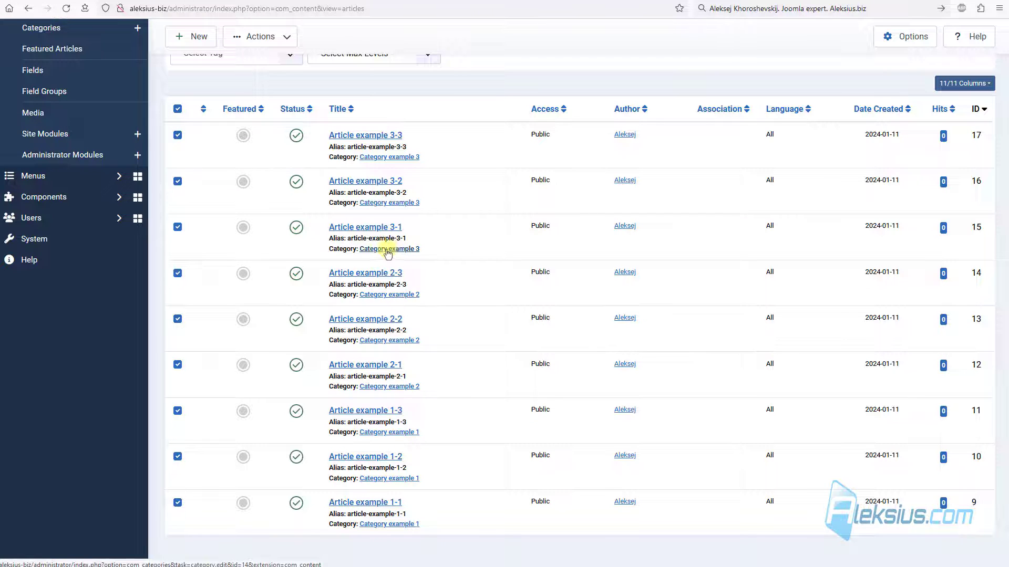
pyautogui.click(178, 135)
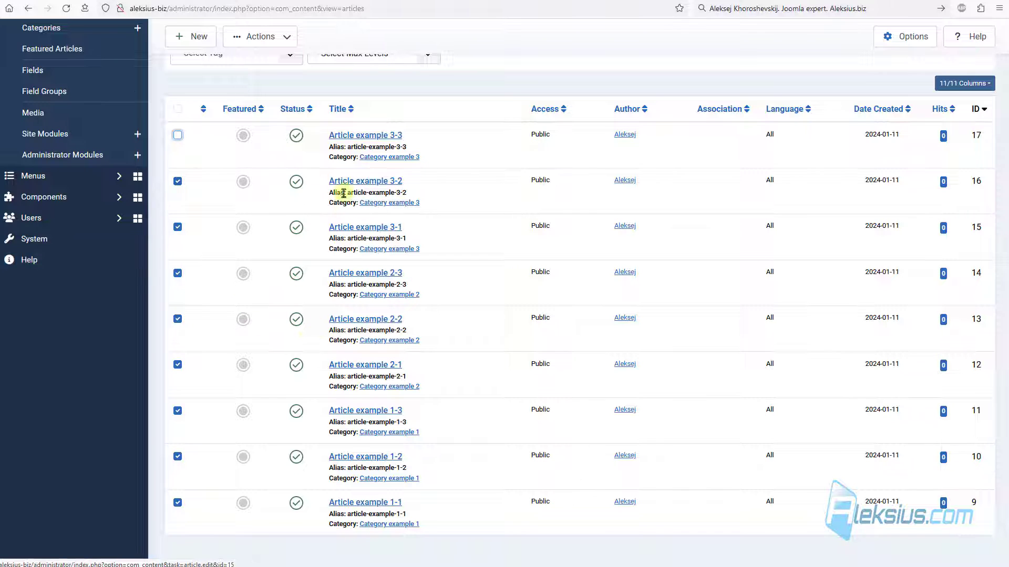
pyautogui.scroll(2, 254, 226)
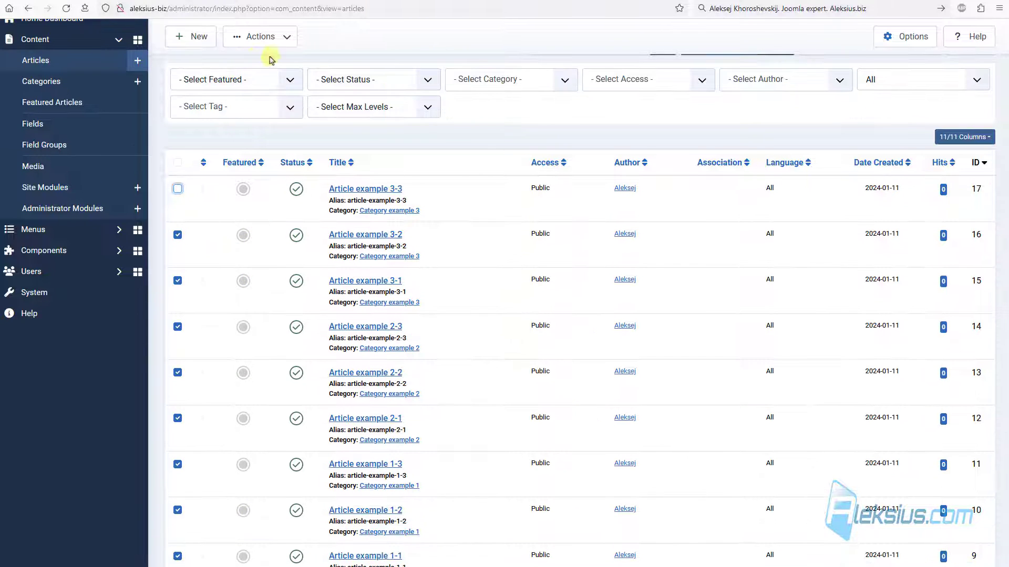
pyautogui.click(268, 36)
pyautogui.click(256, 207)
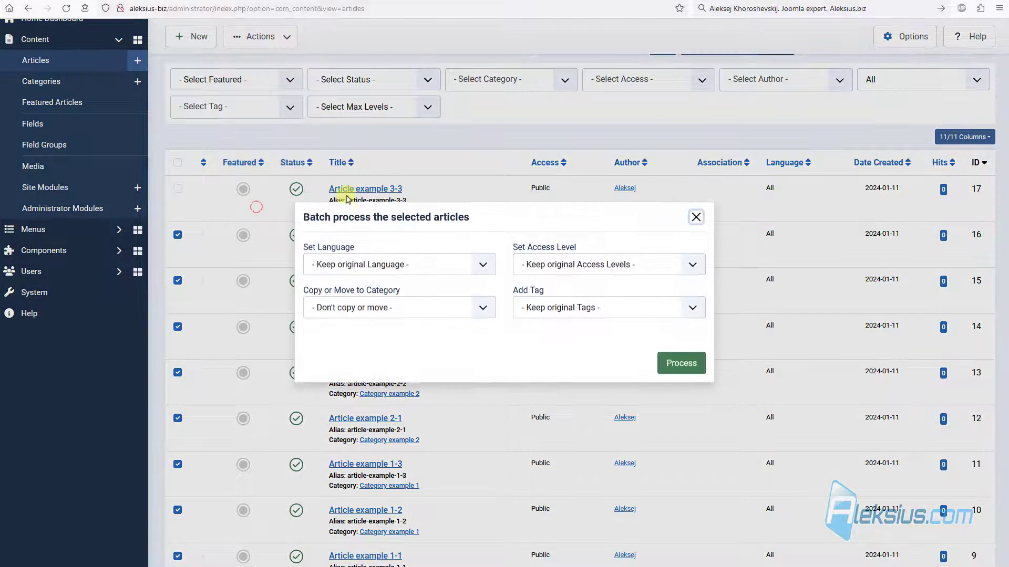
pyautogui.click(427, 265)
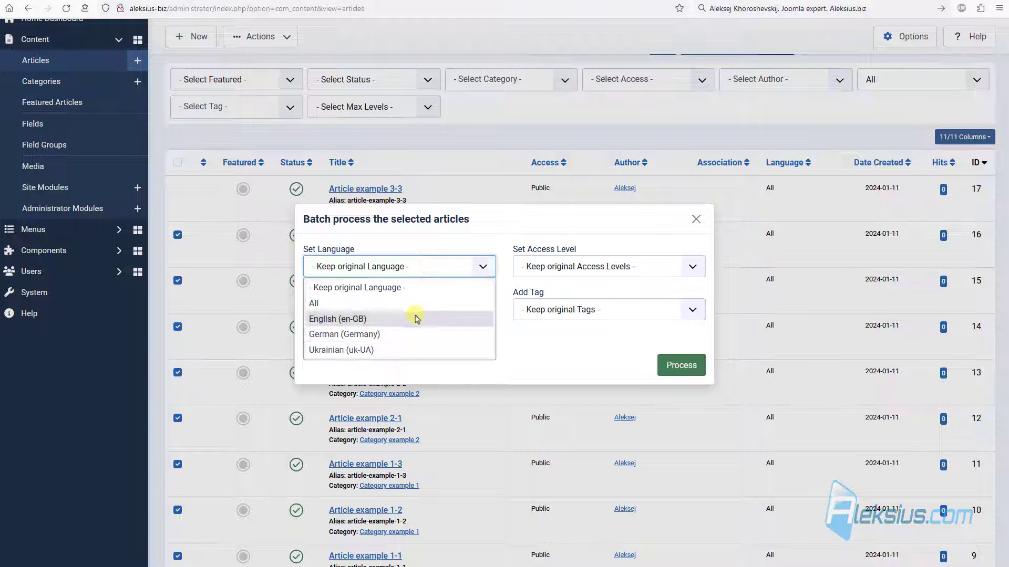
pyautogui.click(416, 319)
pyautogui.click(693, 363)
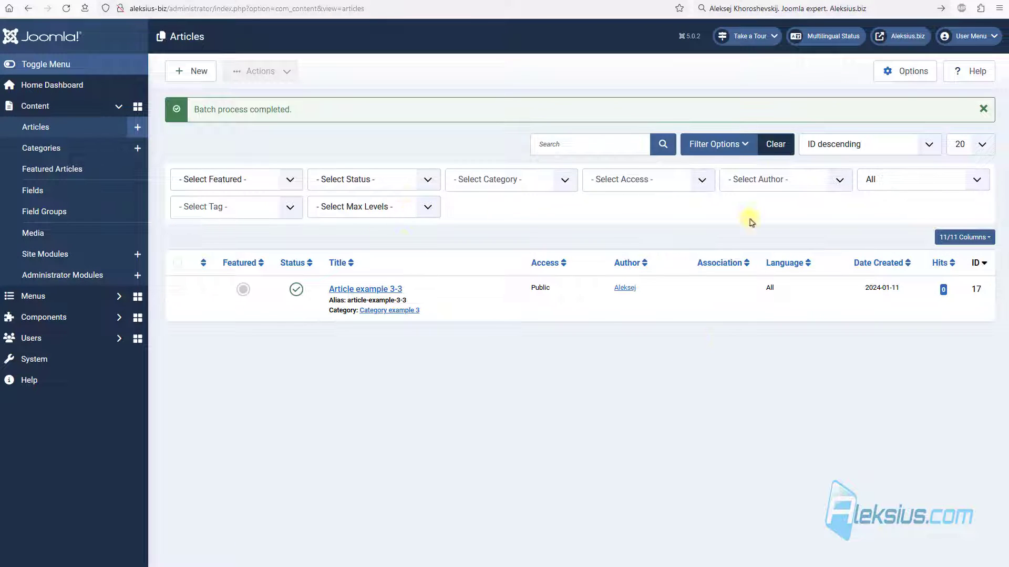
# Reset the language filter and review the languages assigned in the full articles list
pyautogui.click(881, 181)
pyautogui.click(893, 200)
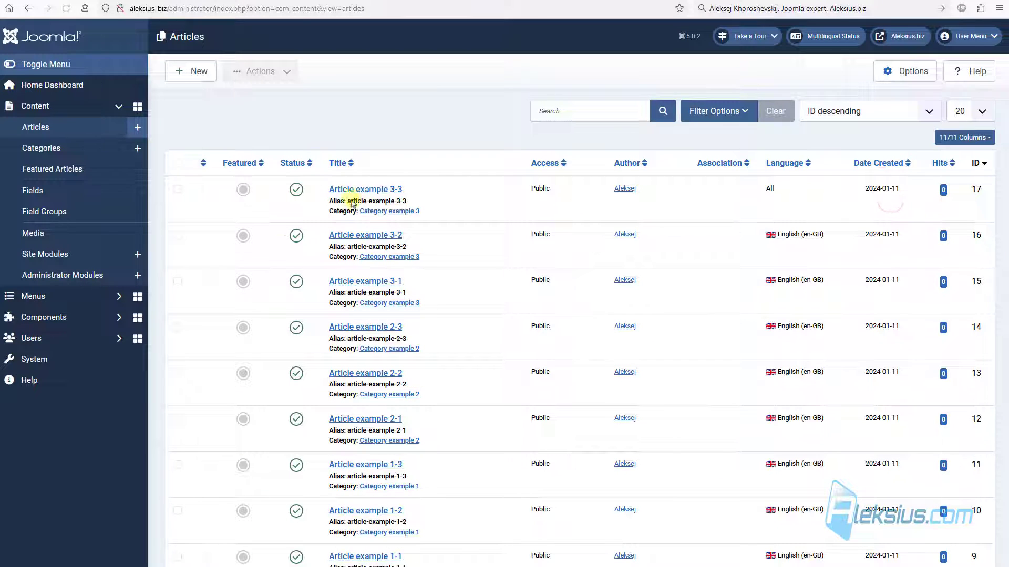
pyautogui.scroll(-4, 353, 205)
pyautogui.scroll(2, 842, 198)
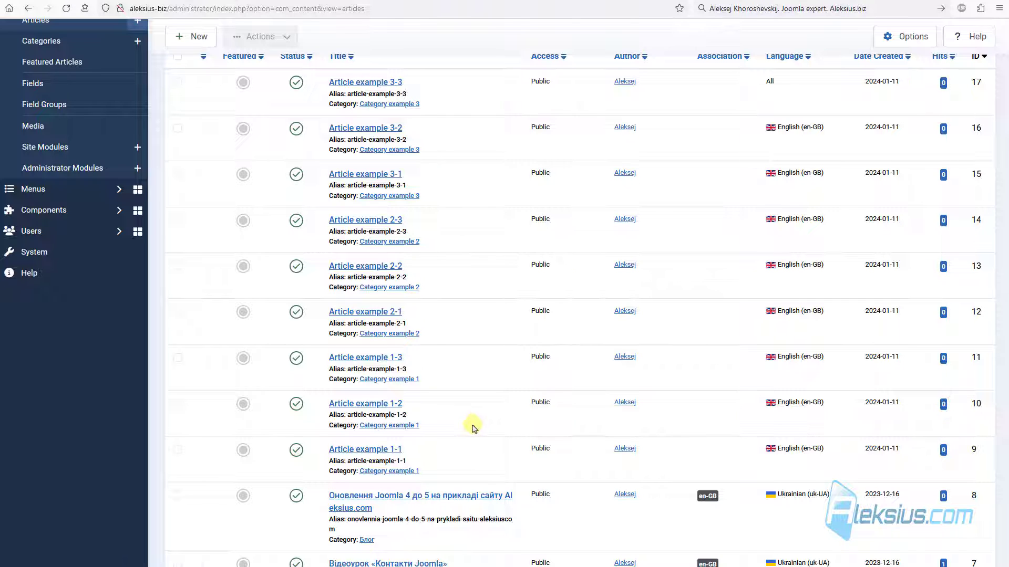
pyautogui.scroll(5, 526, 336)
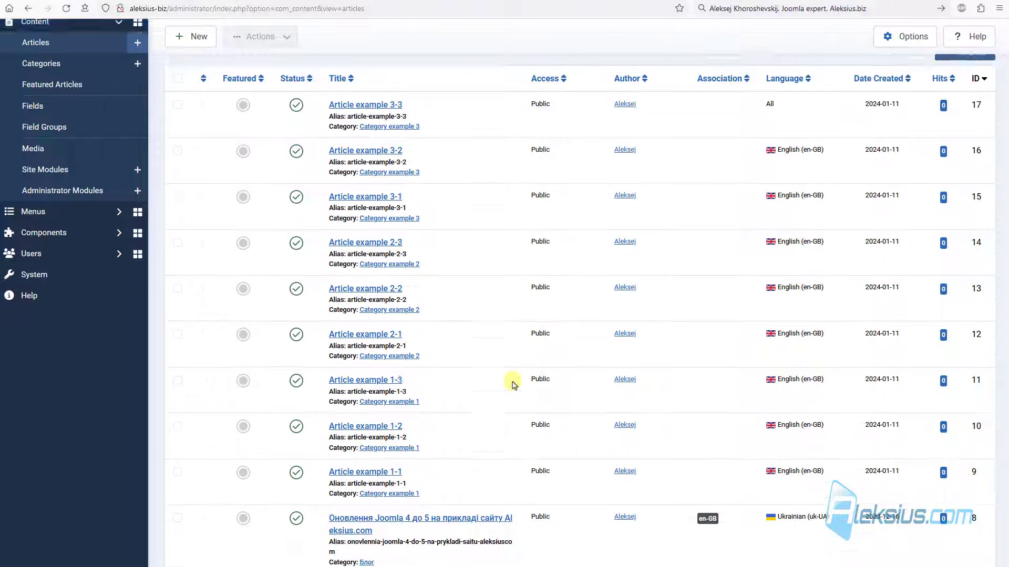
# Filter the articles list to Category example 1 (en-GB)
pyautogui.click(710, 117)
pyautogui.click(512, 143)
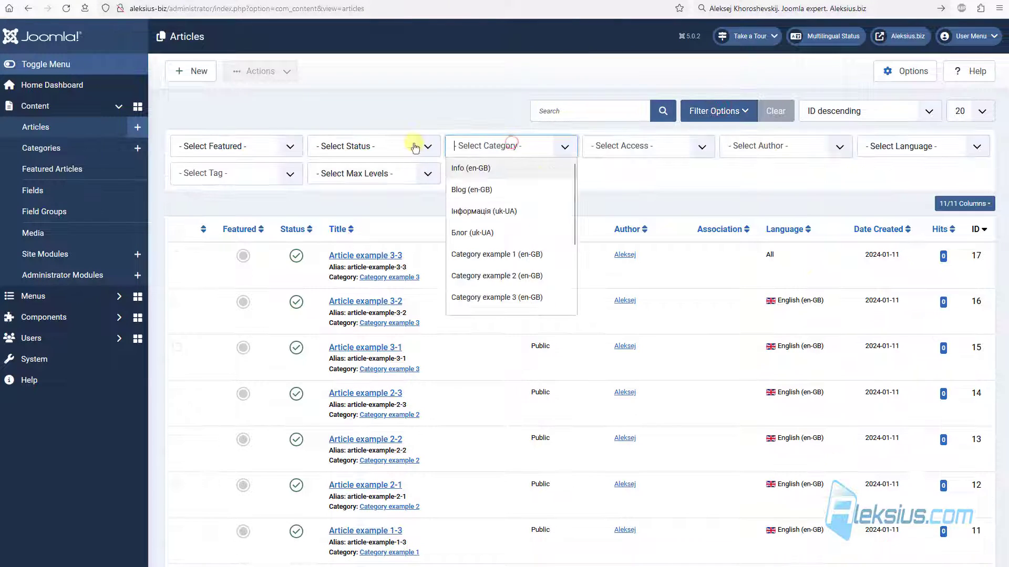
pyautogui.click(534, 261)
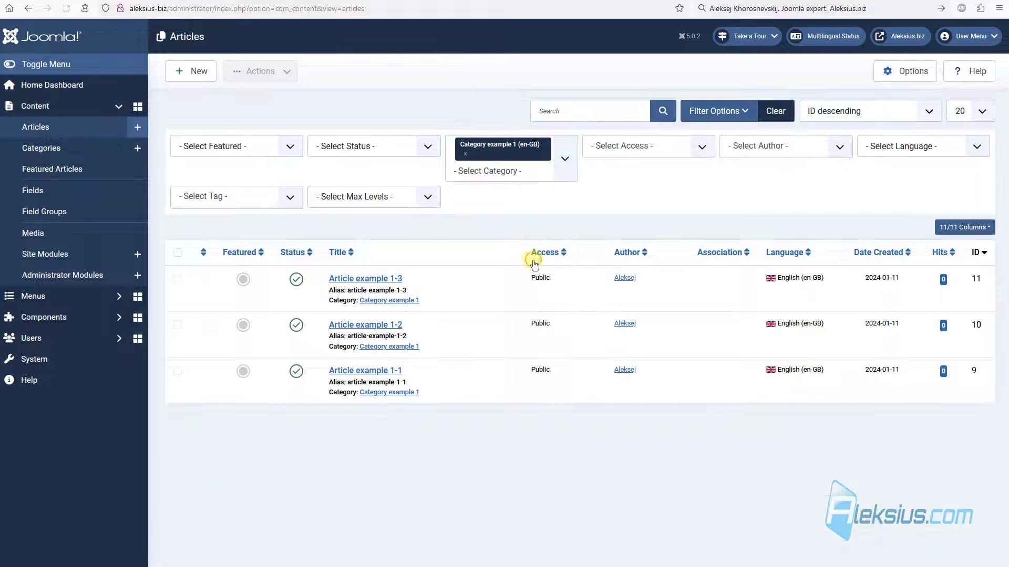
# Batch-copy all articles of Category example 1 into Приклад категорії 1 (uk-UA) with the language set to Ukrainian (uk-UA)
pyautogui.click(177, 252)
pyautogui.click(286, 71)
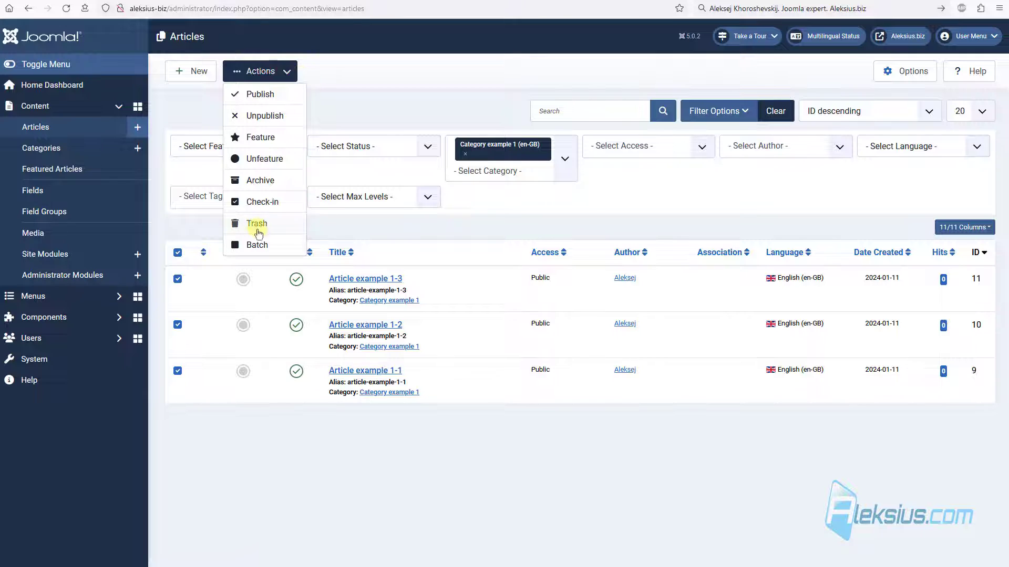
pyautogui.click(257, 245)
pyautogui.click(454, 266)
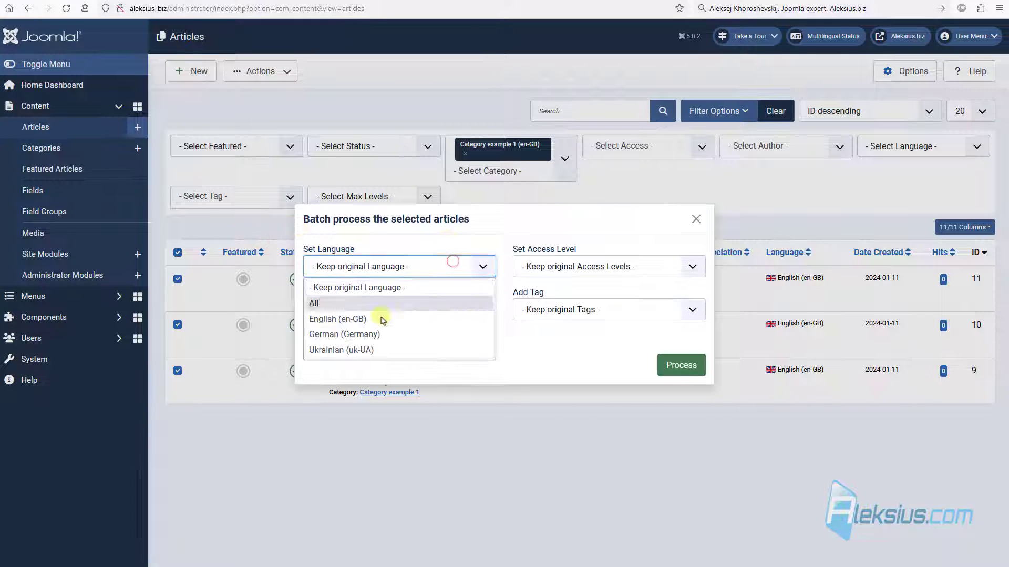
pyautogui.click(361, 350)
pyautogui.click(447, 313)
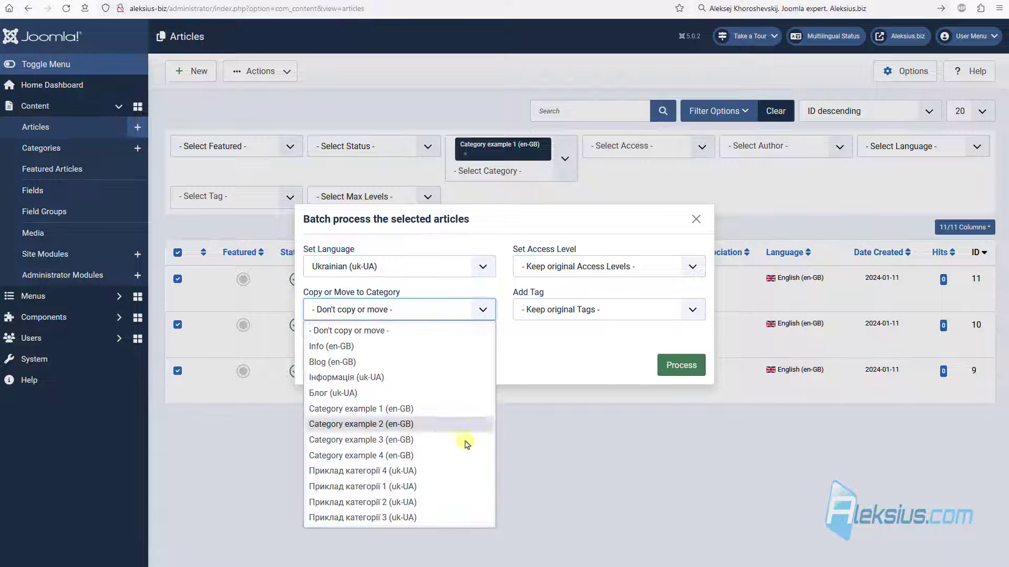
pyautogui.click(454, 490)
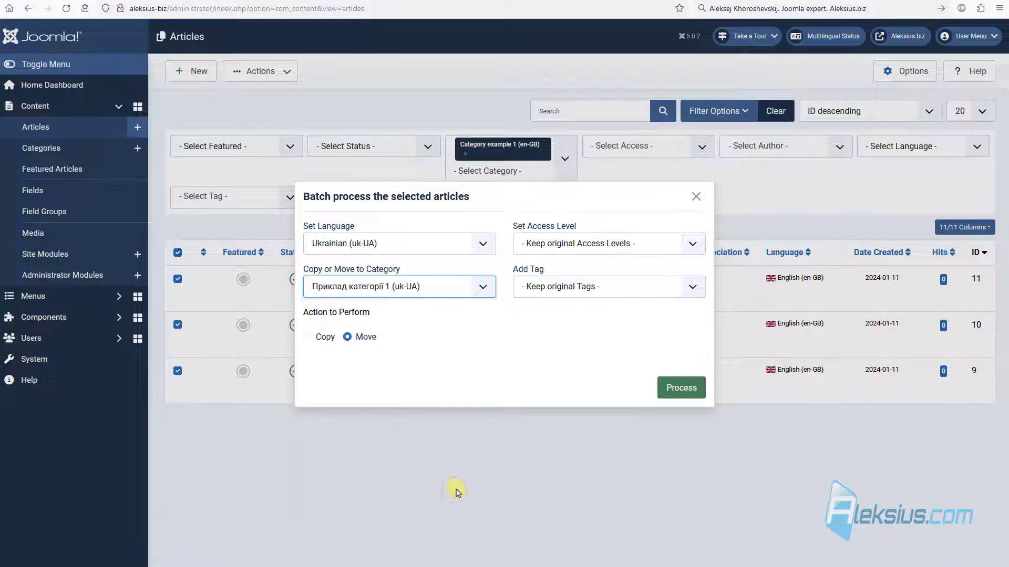
pyautogui.click(329, 340)
pyautogui.click(692, 390)
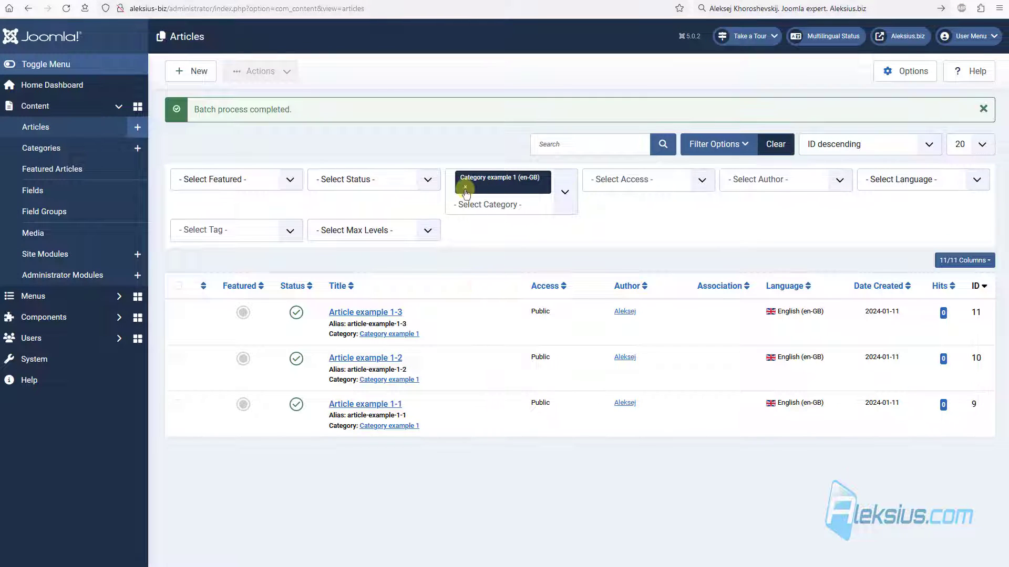
# Replace the Category example 1 filter with Category example 2 (en-GB) in the articles list
pyautogui.click(466, 187)
pyautogui.click(694, 110)
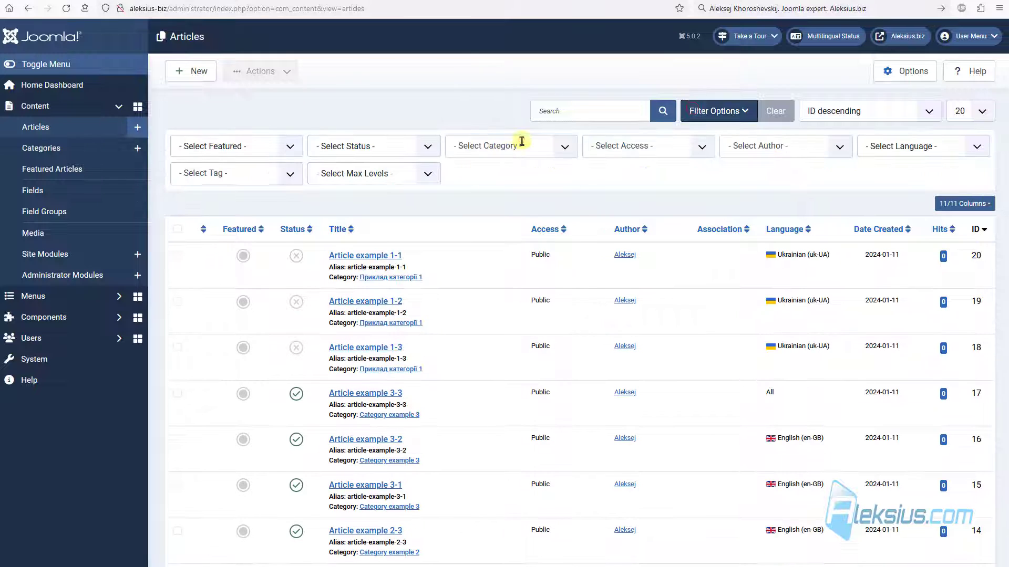
pyautogui.click(521, 146)
pyautogui.click(523, 274)
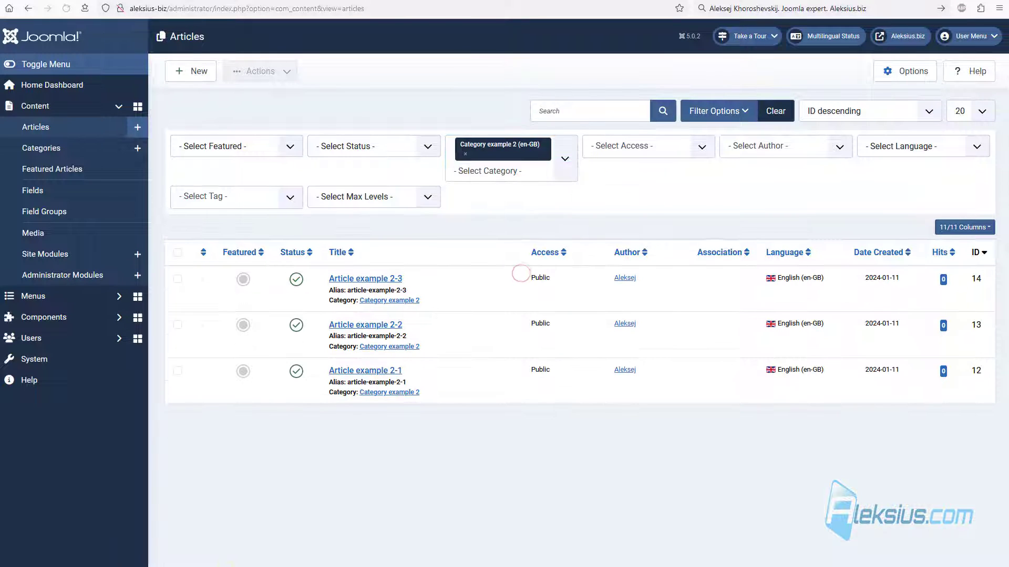
# Batch-copy all articles of Category example 2 into Приклад категорії 2 (uk-UA) with the language set to Ukrainian (uk-UA)
pyautogui.click(179, 251)
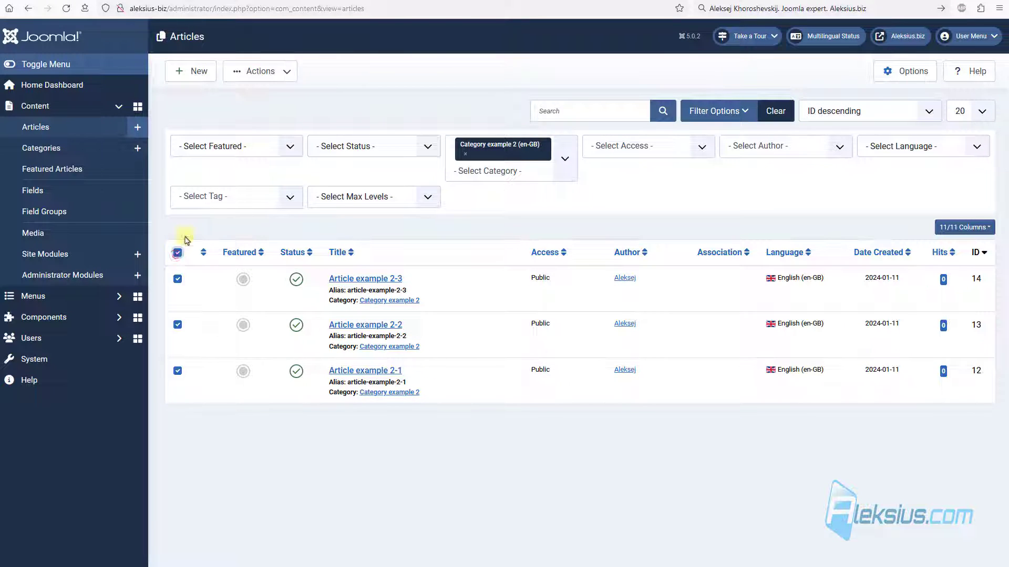
pyautogui.click(252, 78)
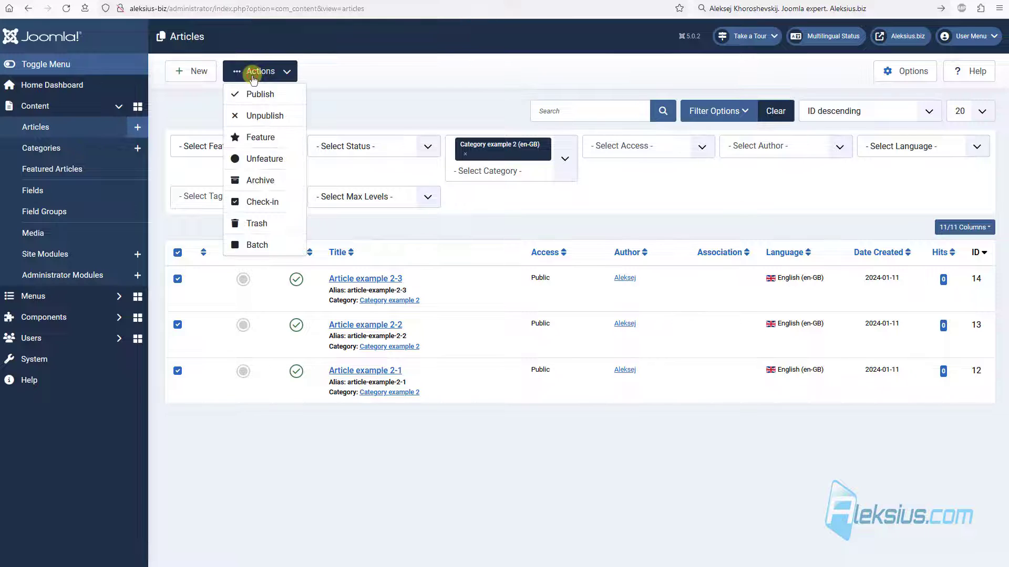
pyautogui.click(273, 244)
pyautogui.click(374, 267)
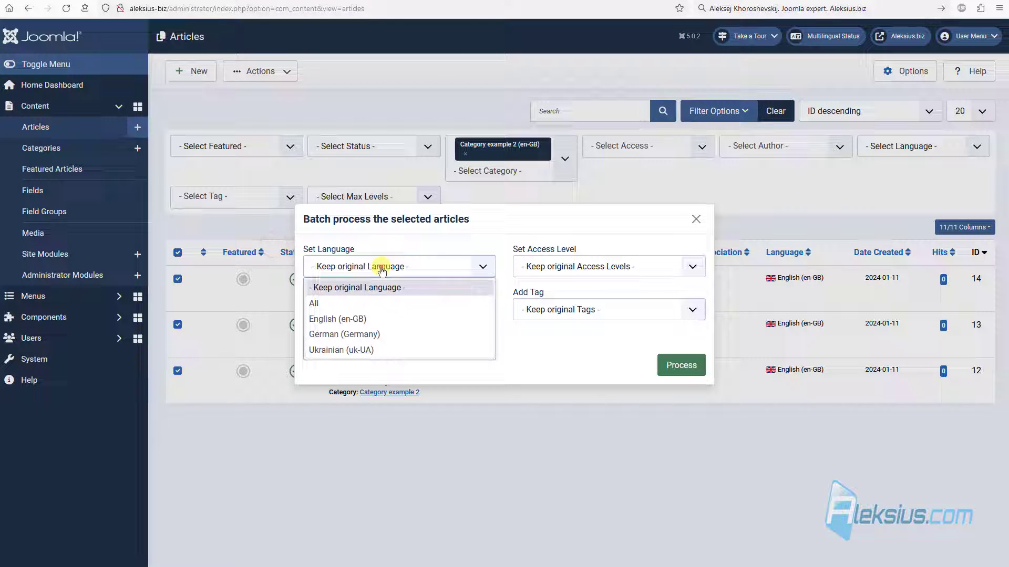
pyautogui.click(387, 350)
pyautogui.click(384, 305)
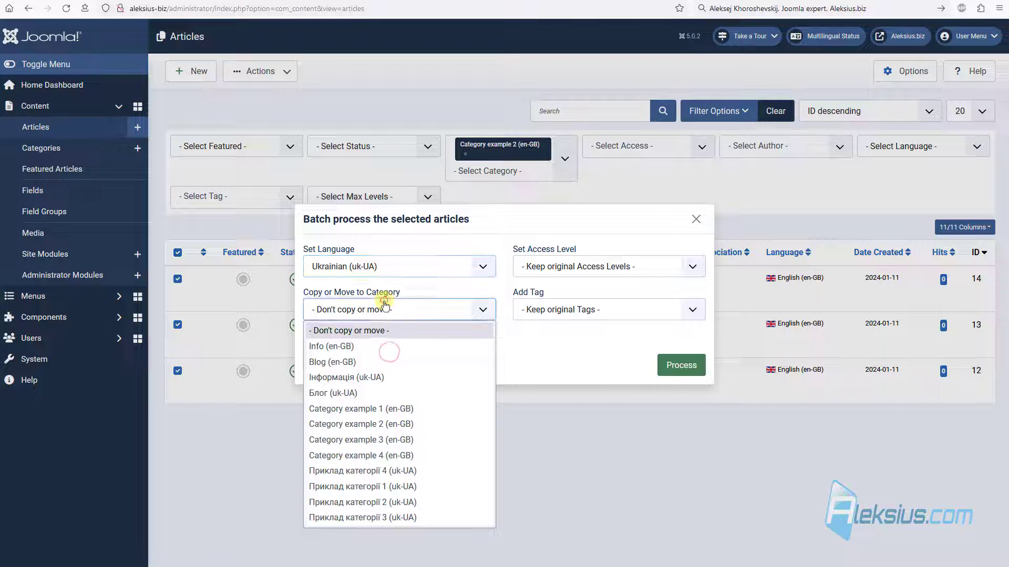
pyautogui.click(430, 502)
pyautogui.click(327, 341)
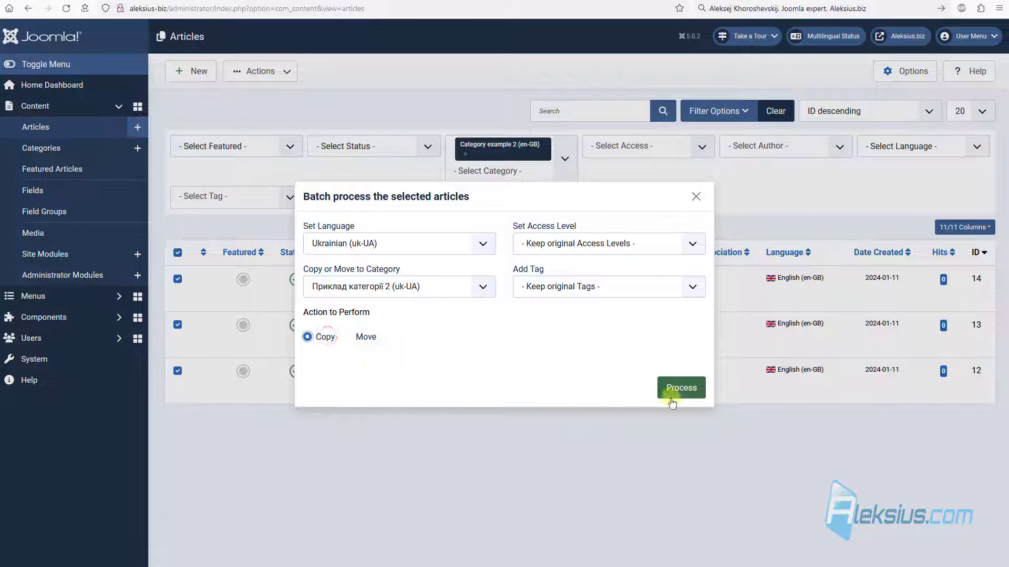
pyautogui.click(663, 385)
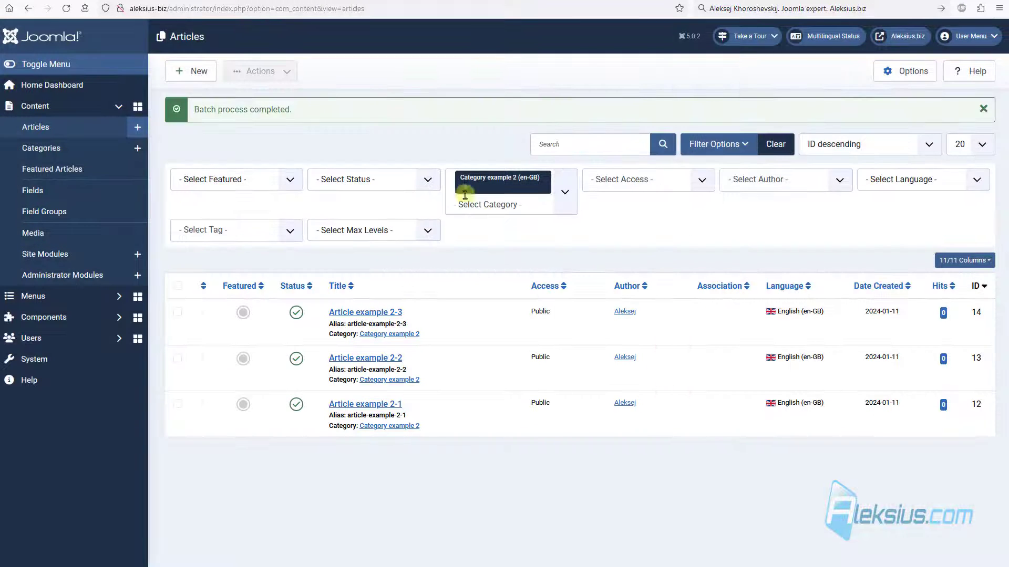
# Replace the Category example 2 filter with Category example 3 (en-GB) in the articles list
pyautogui.click(468, 190)
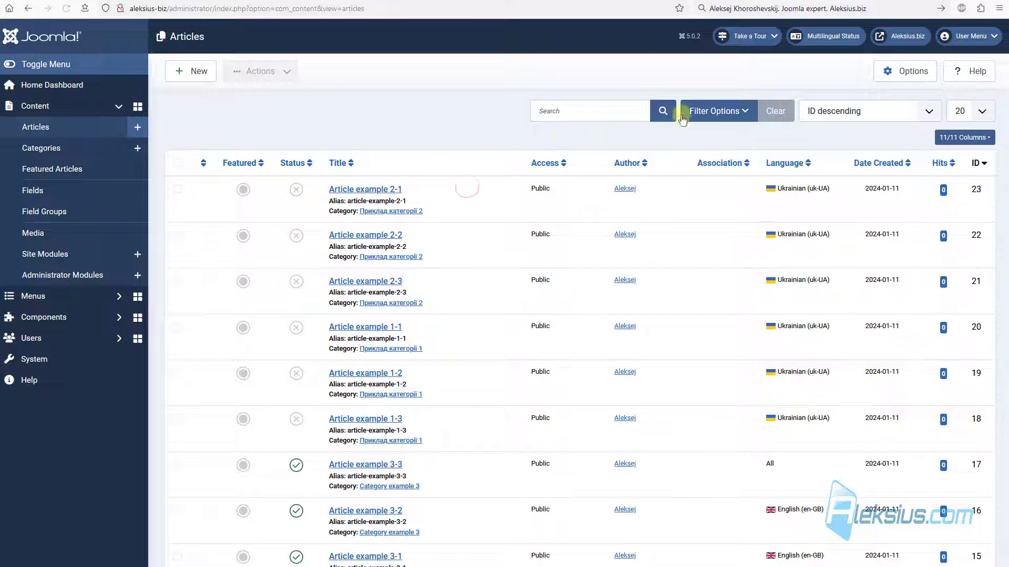
pyautogui.click(683, 111)
pyautogui.click(524, 150)
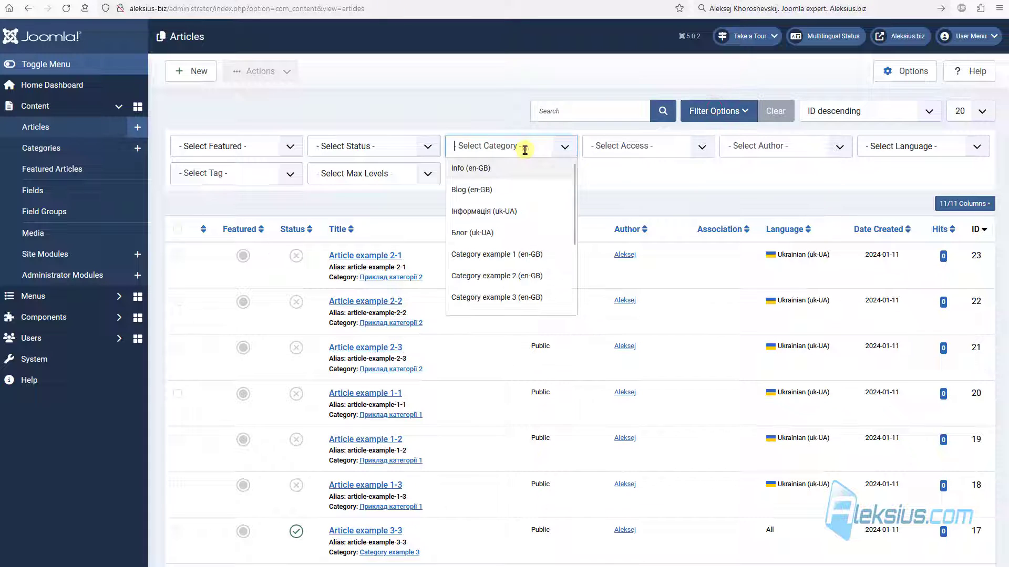
pyautogui.click(528, 296)
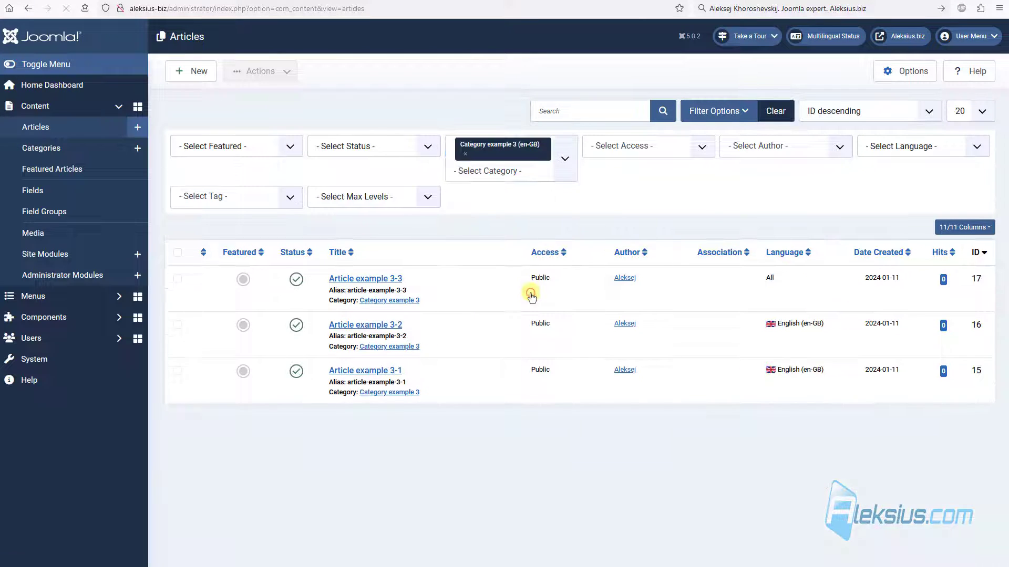
# Batch-copy Article example 3-2 and 3-1, without 3-3, into Приклад категорії 3 (uk-UA) with the language Ukrainian (uk-UA)
pyautogui.click(176, 252)
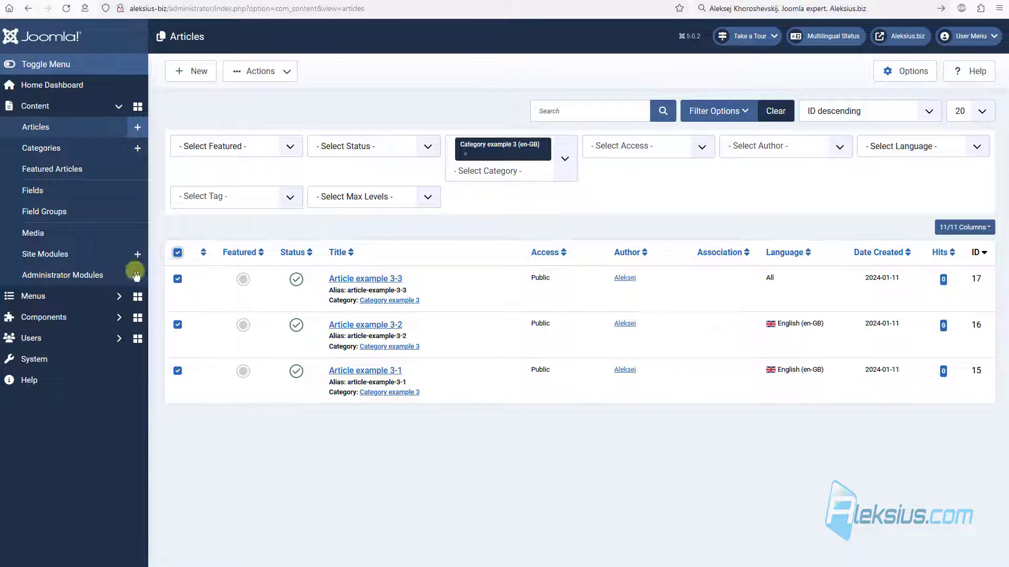
pyautogui.click(179, 280)
pyautogui.click(258, 71)
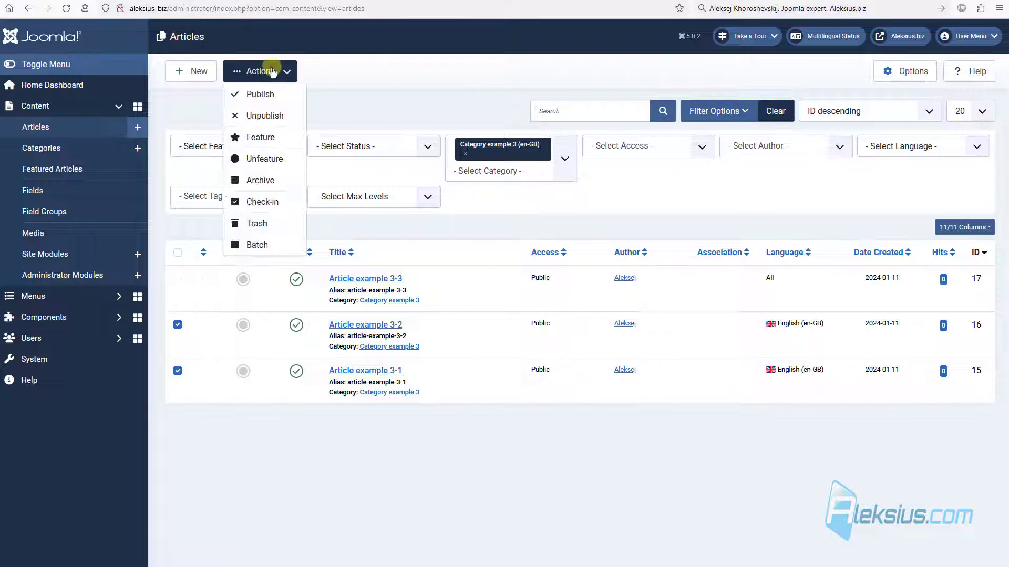
pyautogui.click(279, 244)
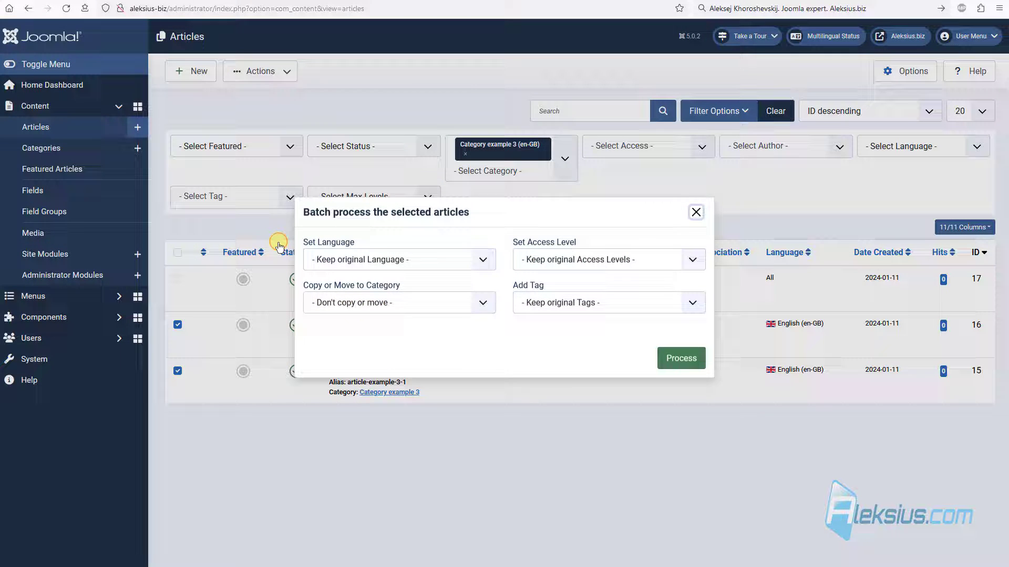
pyautogui.click(450, 265)
pyautogui.click(387, 346)
pyautogui.click(371, 310)
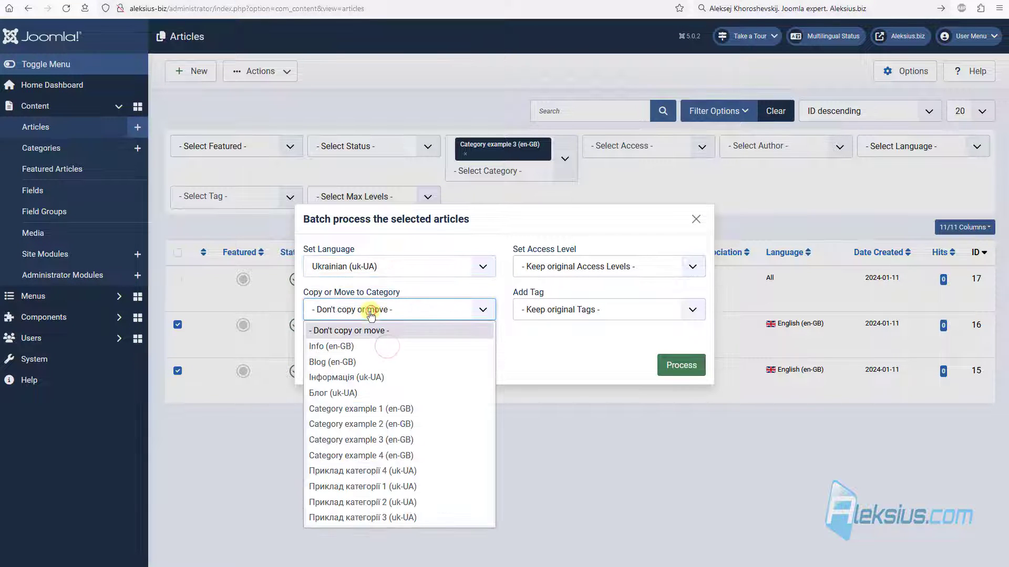
pyautogui.click(404, 517)
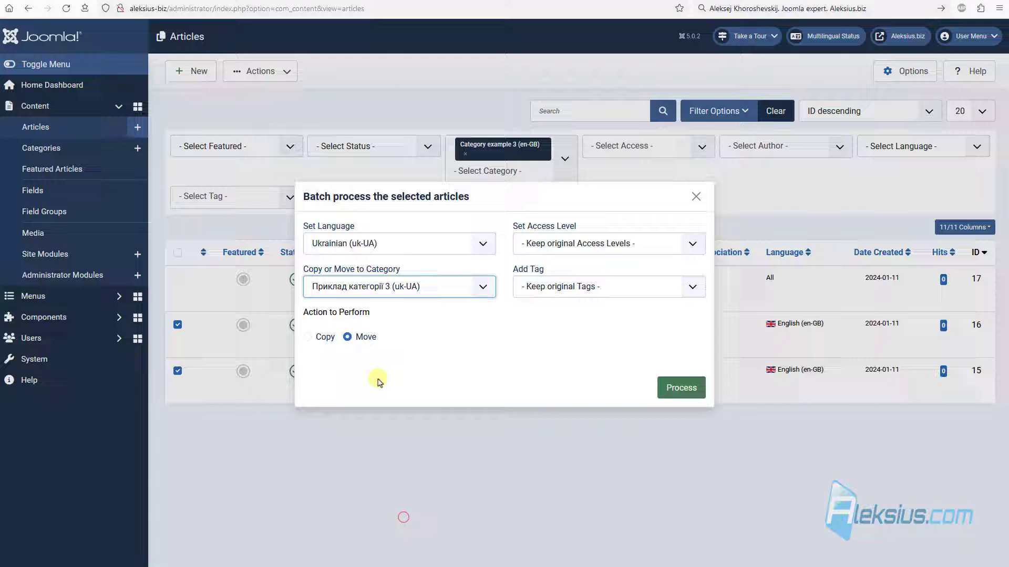
pyautogui.click(323, 337)
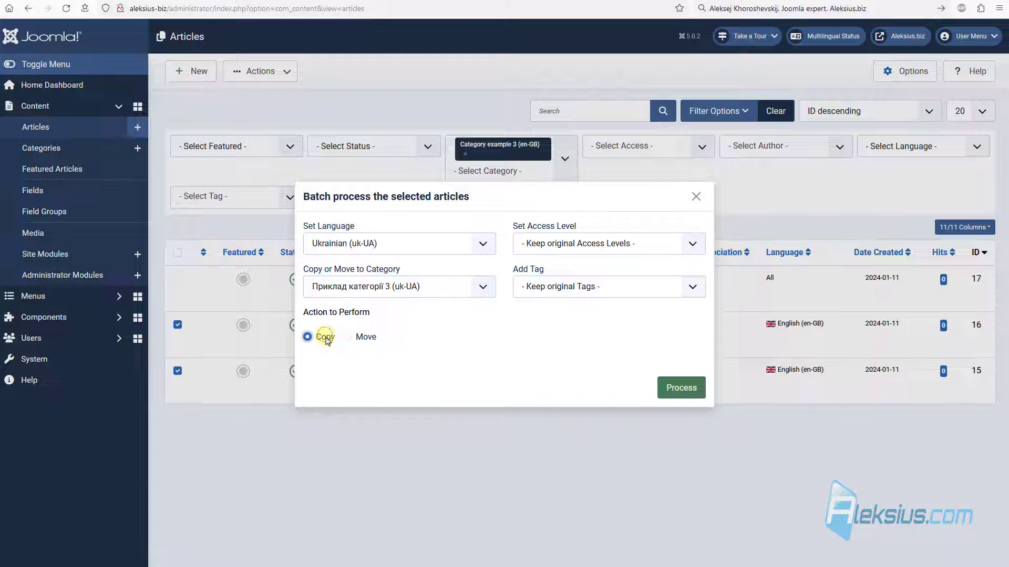
pyautogui.click(689, 389)
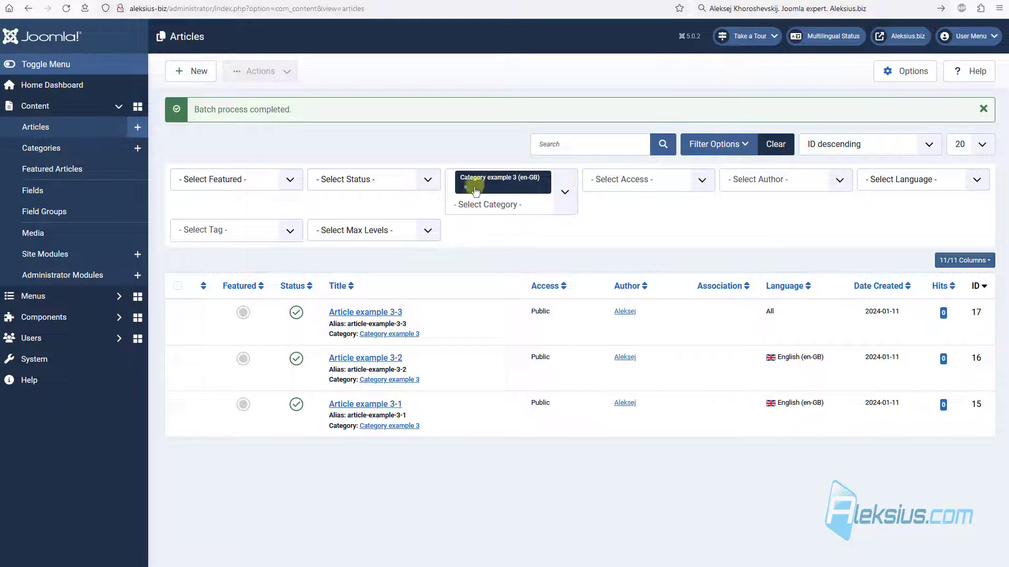
# Remove the Category example 3 filter and filter the articles by the Ukrainian category Приклад категорії 1 (uk-UA)
pyautogui.click(465, 187)
pyautogui.click(638, 107)
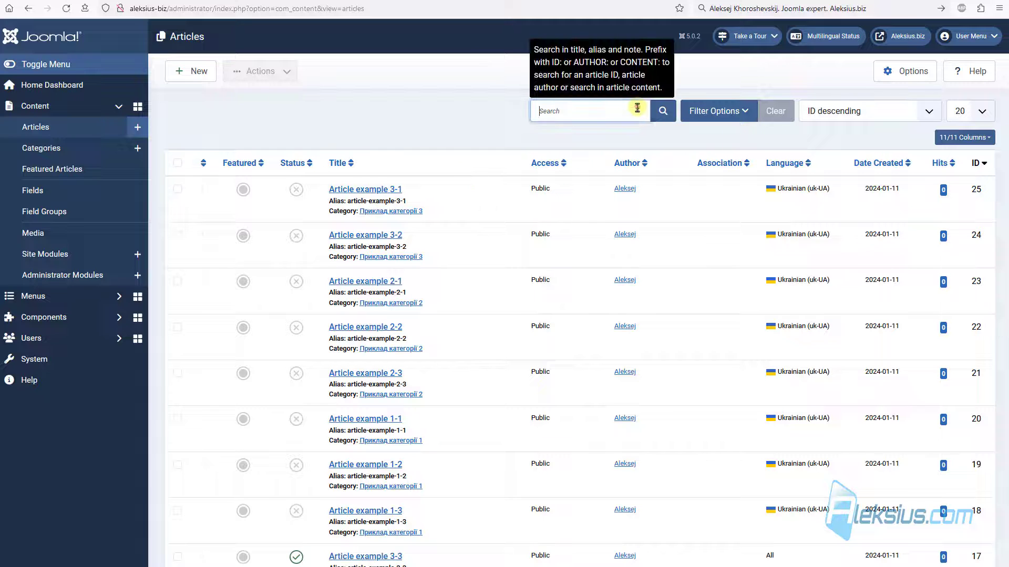
pyautogui.click(688, 111)
pyautogui.click(529, 149)
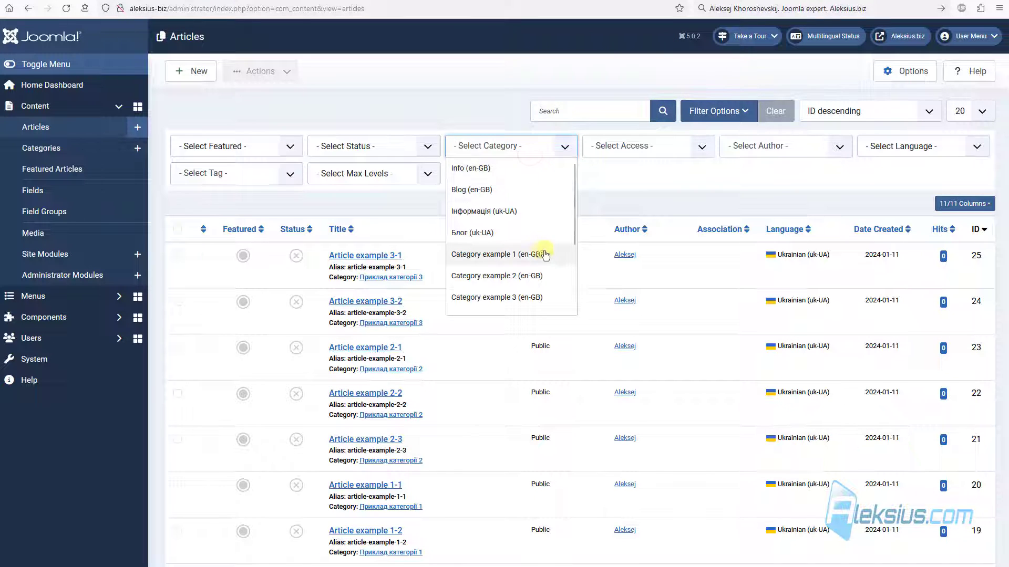
pyautogui.scroll(-3, 541, 256)
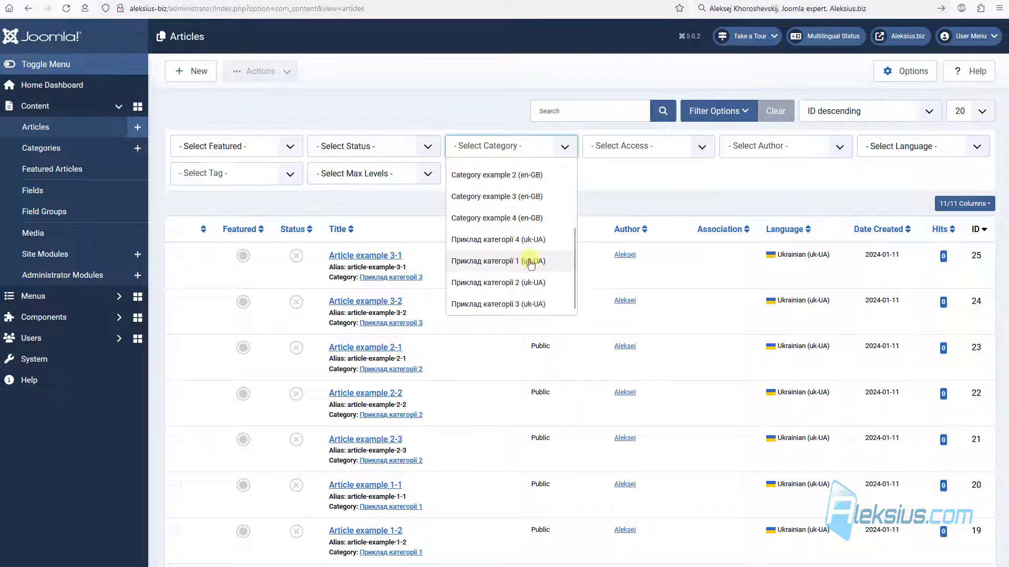
pyautogui.click(530, 263)
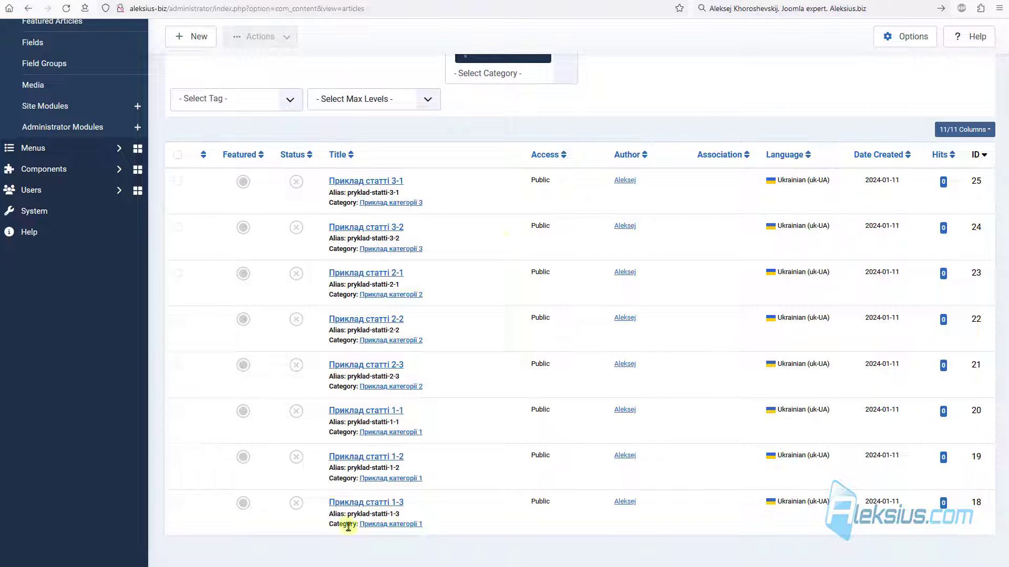
# Publish all listed Ukrainian articles, Приклад статті 1-1 to 3-2, and clear the list filters
pyautogui.click(178, 155)
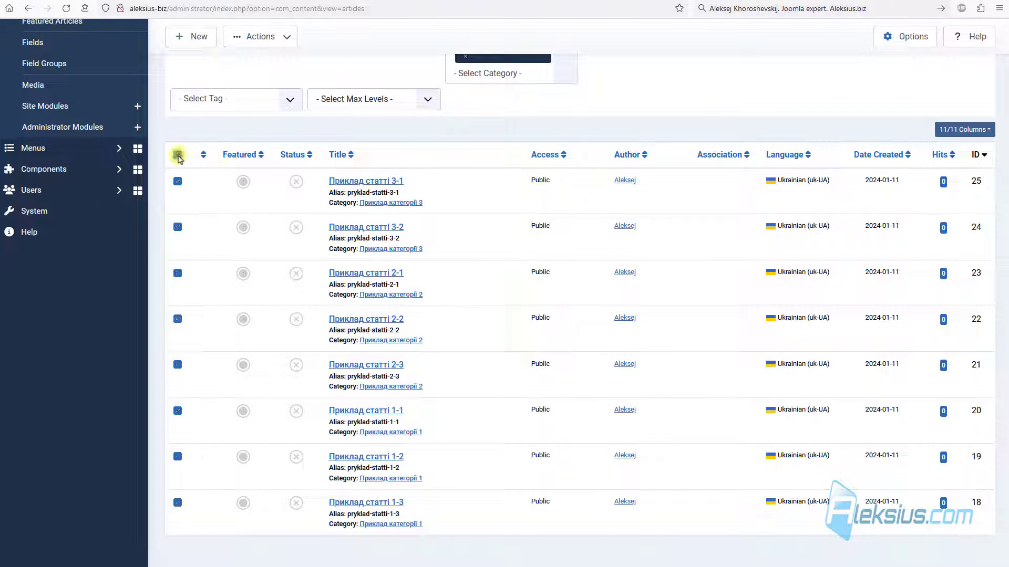
pyautogui.click(277, 40)
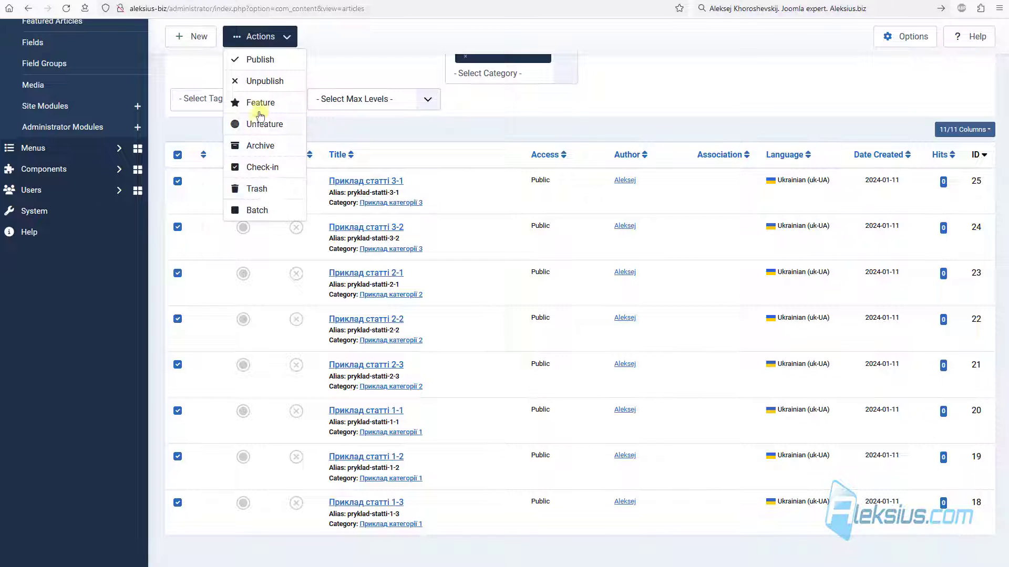
pyautogui.click(261, 59)
pyautogui.click(780, 140)
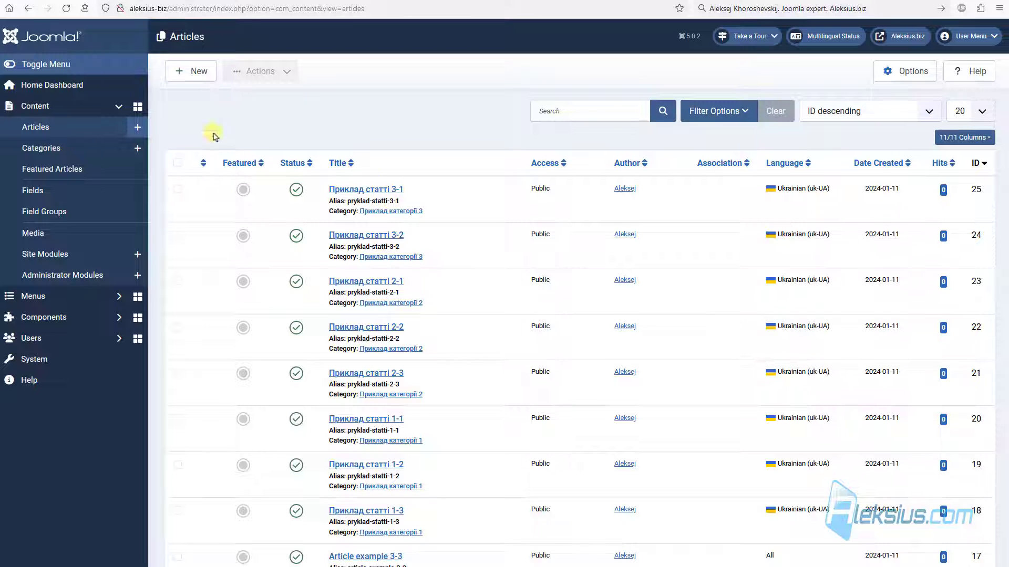
# Batch-assign the language English (en-GB) to the Main Menu items Category example 1, Category example 2 and Category example 3
pyautogui.click(52, 295)
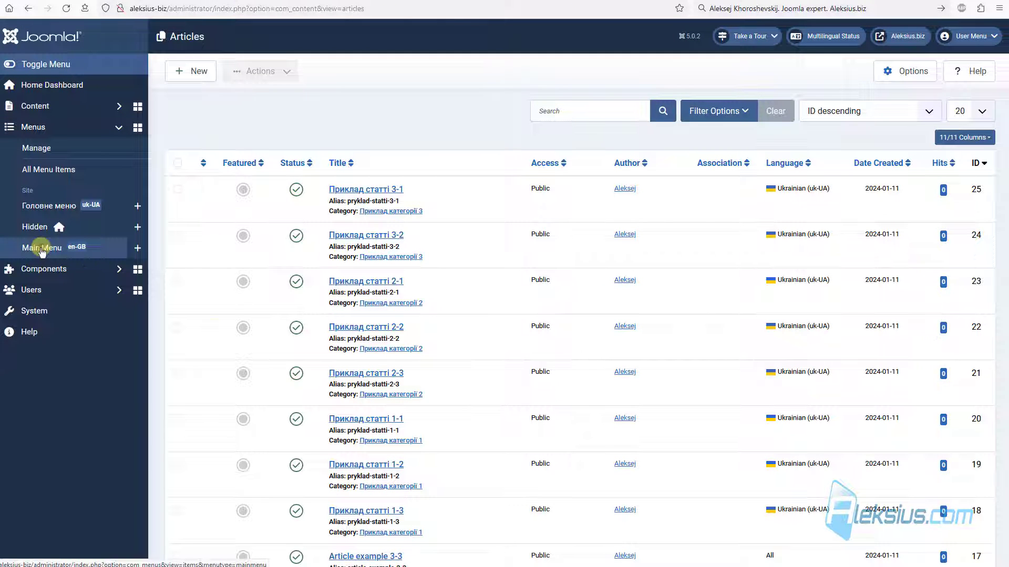
pyautogui.click(42, 249)
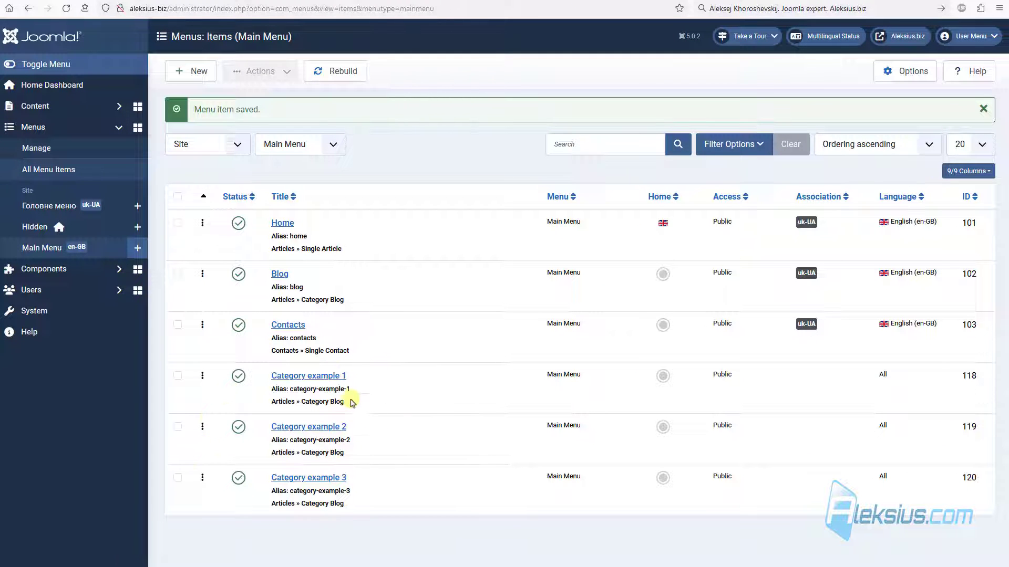
pyautogui.click(179, 376)
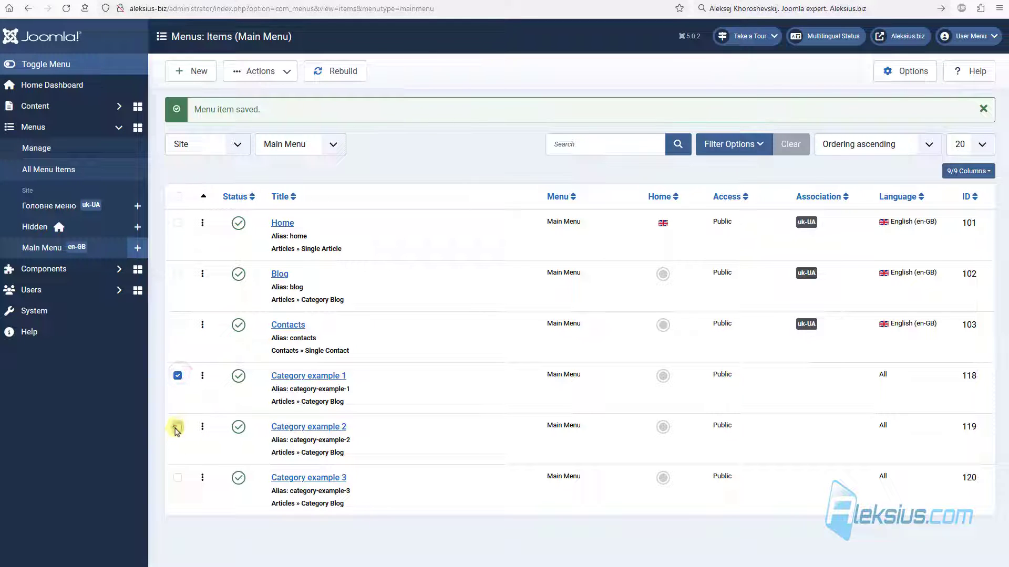
pyautogui.click(177, 479)
pyautogui.click(260, 71)
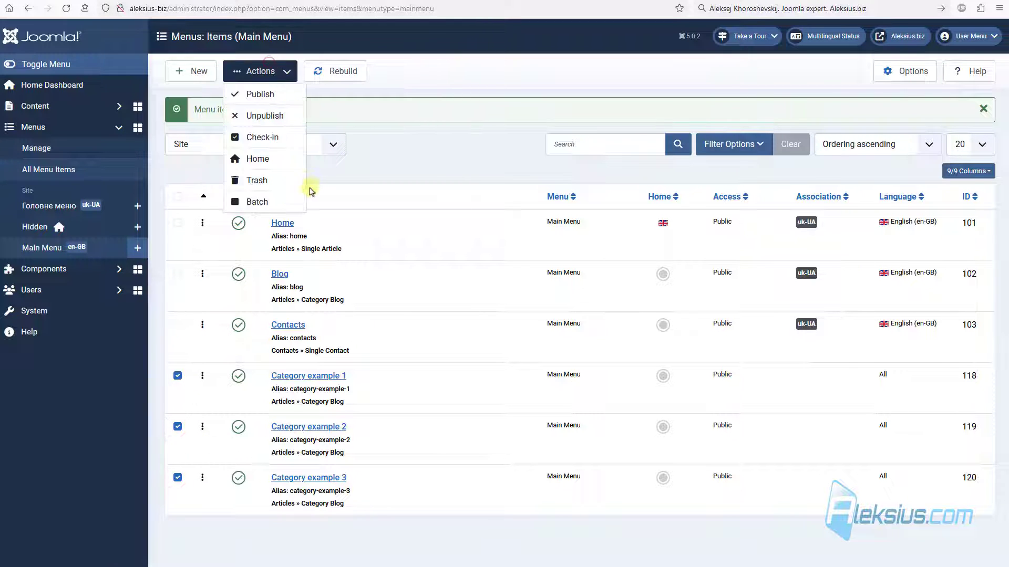
pyautogui.click(257, 202)
pyautogui.click(370, 91)
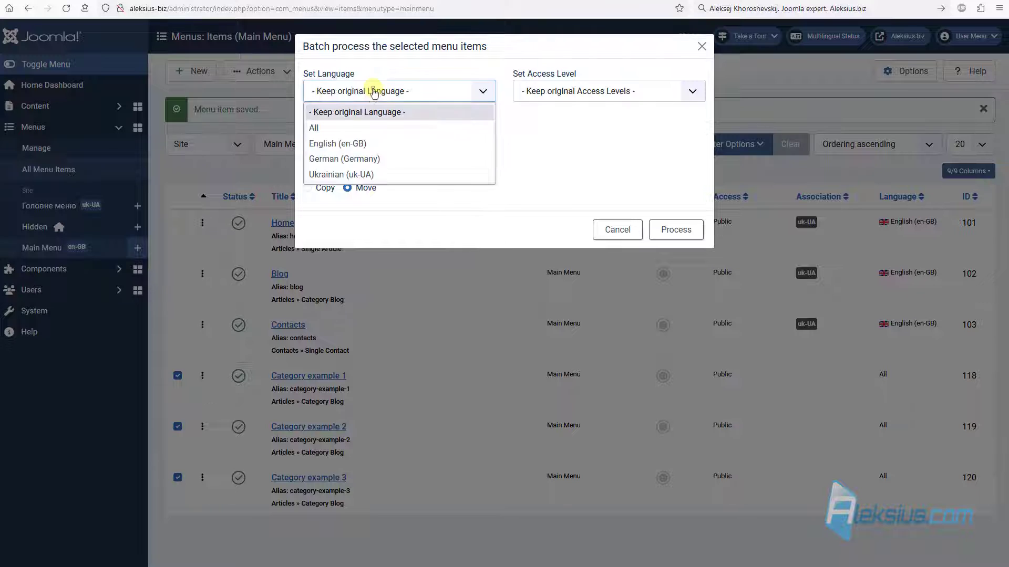
pyautogui.click(338, 144)
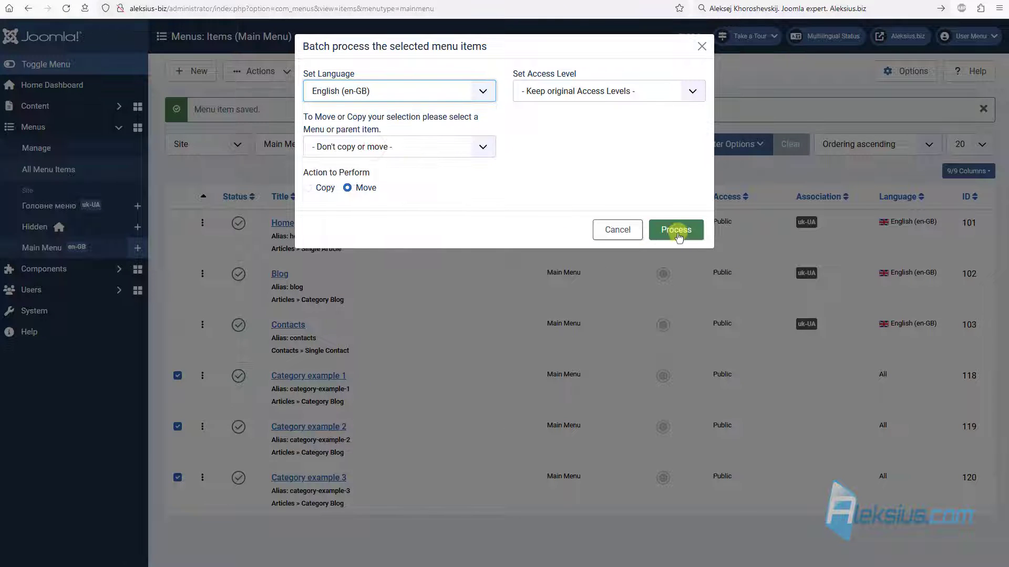
pyautogui.click(677, 235)
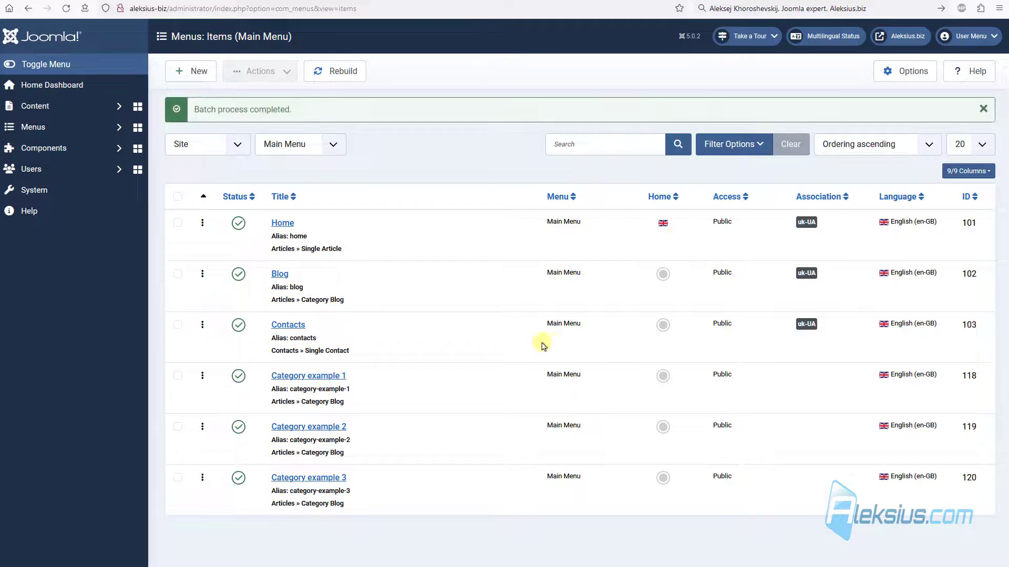
# Batch-copy the menu items Category example 1, 2 and 3 into the menu Головне меню with the language Ukrainian (uk-UA)
pyautogui.click(178, 375)
pyautogui.click(177, 426)
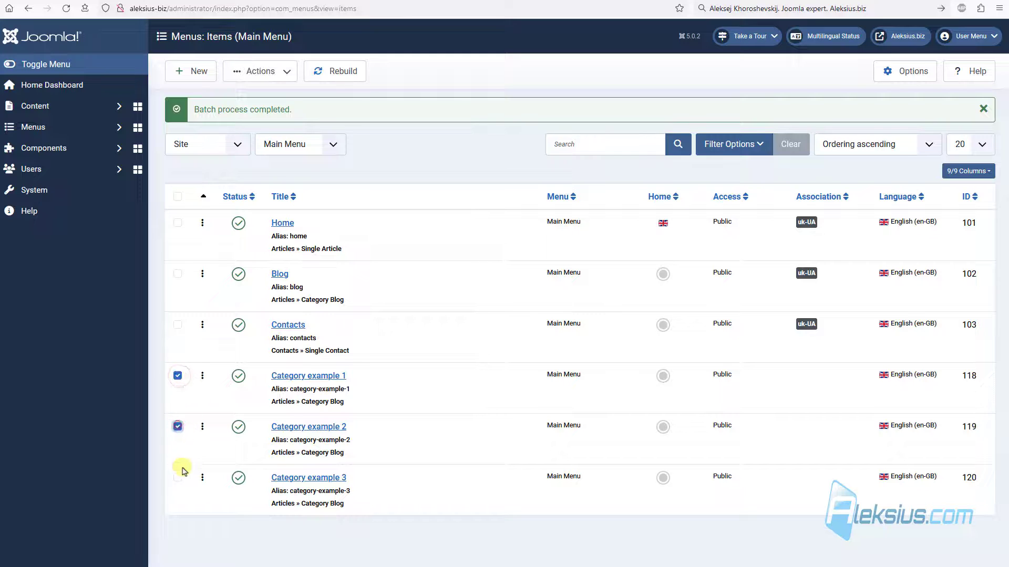
pyautogui.click(177, 478)
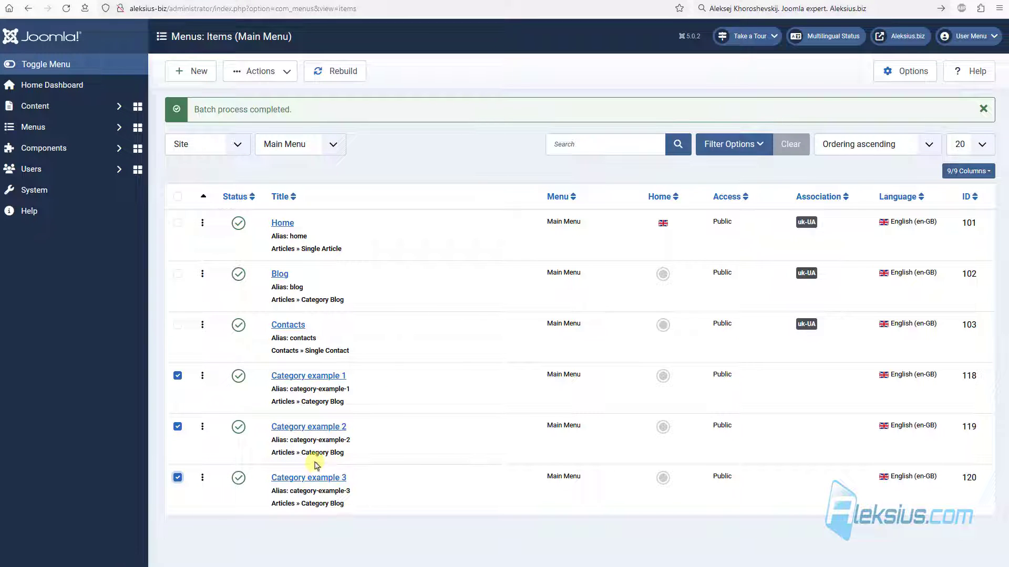
pyautogui.click(267, 73)
pyautogui.click(260, 199)
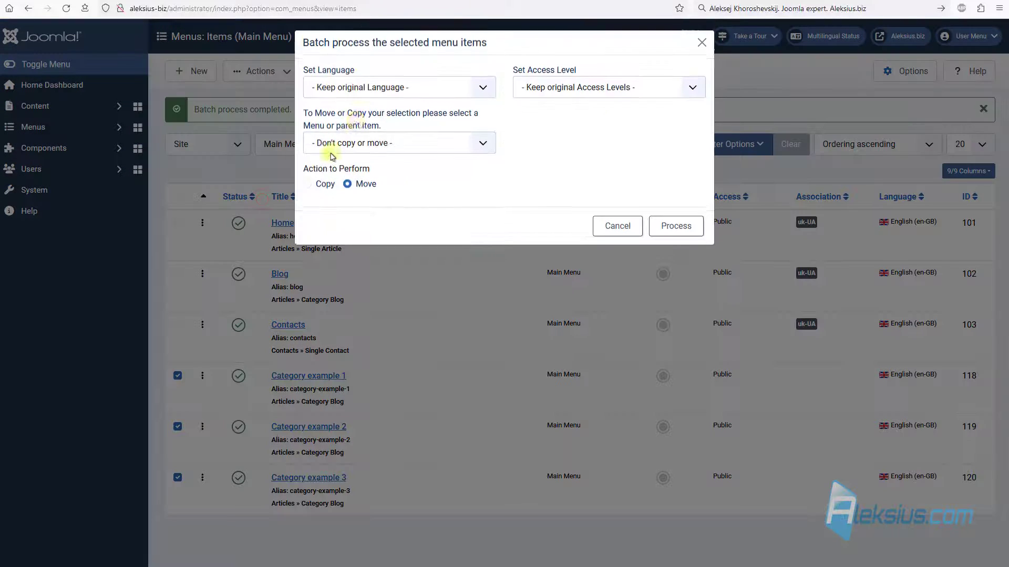
pyautogui.click(373, 93)
pyautogui.click(347, 173)
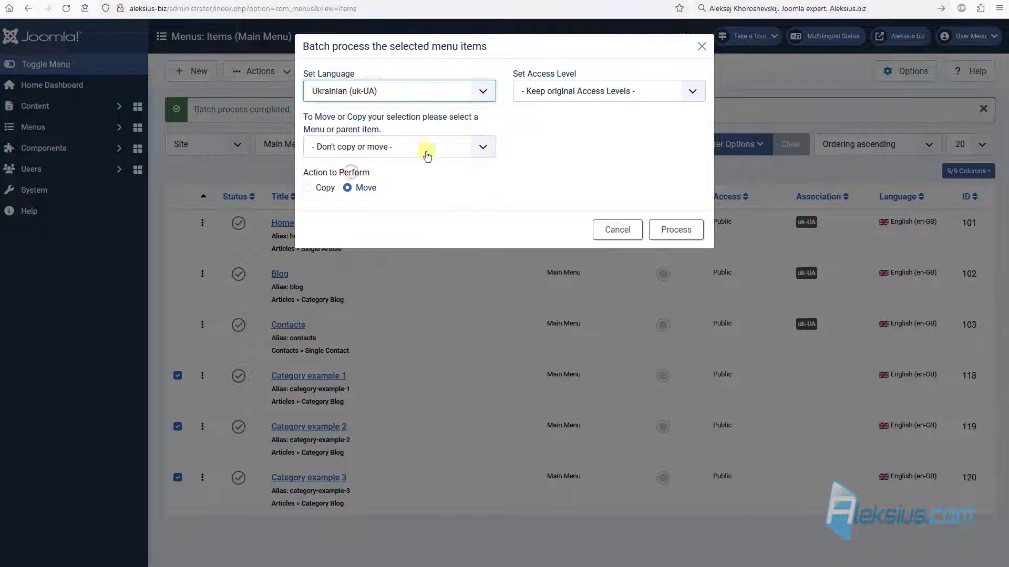
pyautogui.click(394, 155)
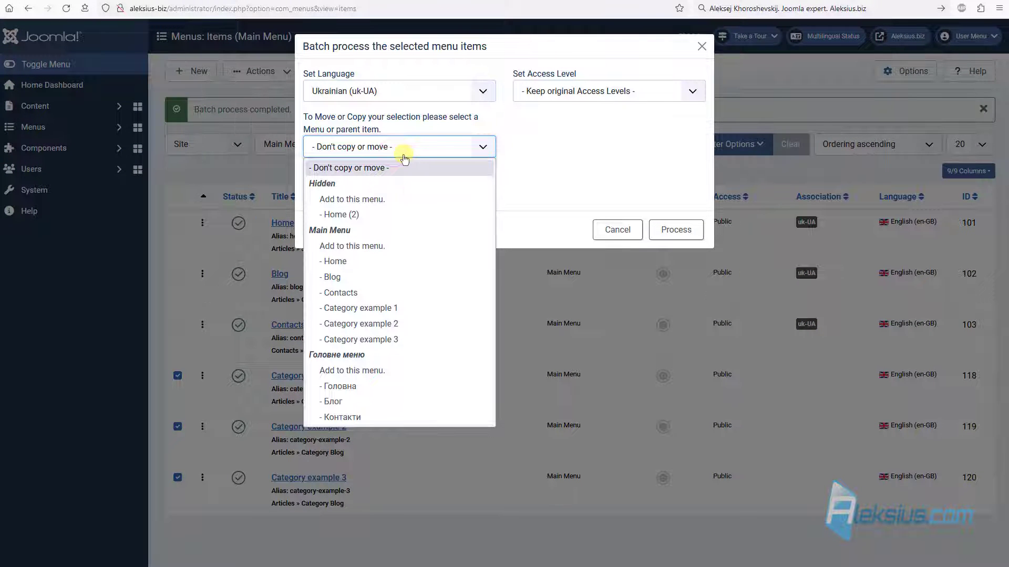
pyautogui.click(350, 372)
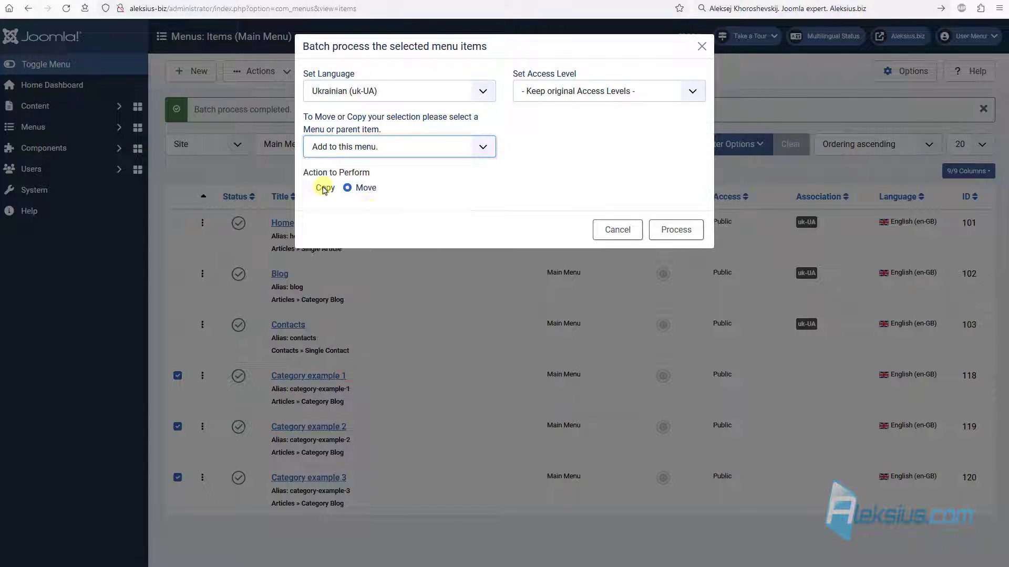
pyautogui.click(307, 187)
pyautogui.click(676, 230)
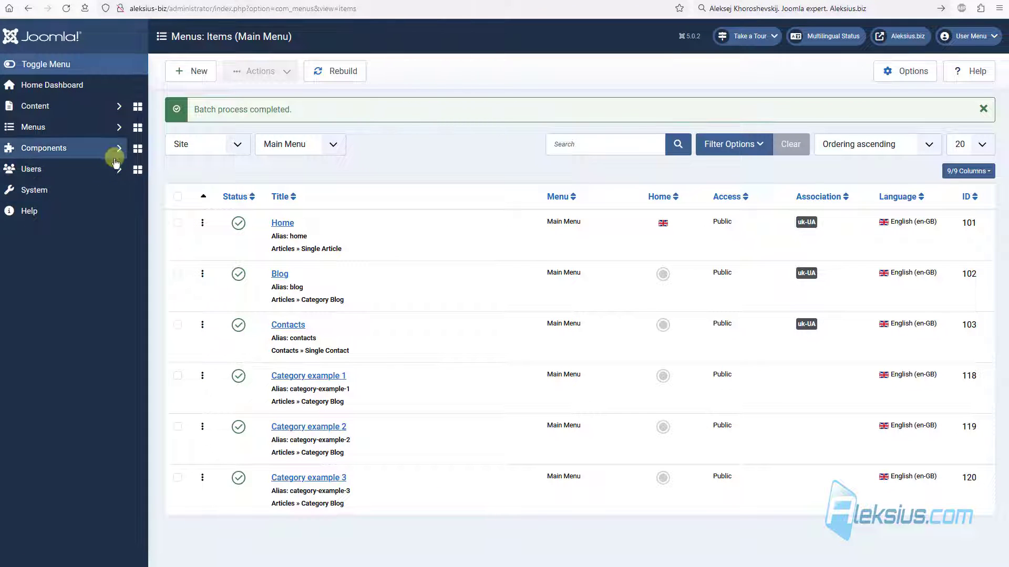
# In Головне меню, retitle the menu item Category example 1 (2) as Приклад категорії 1 and clear its alias
pyautogui.click(36, 127)
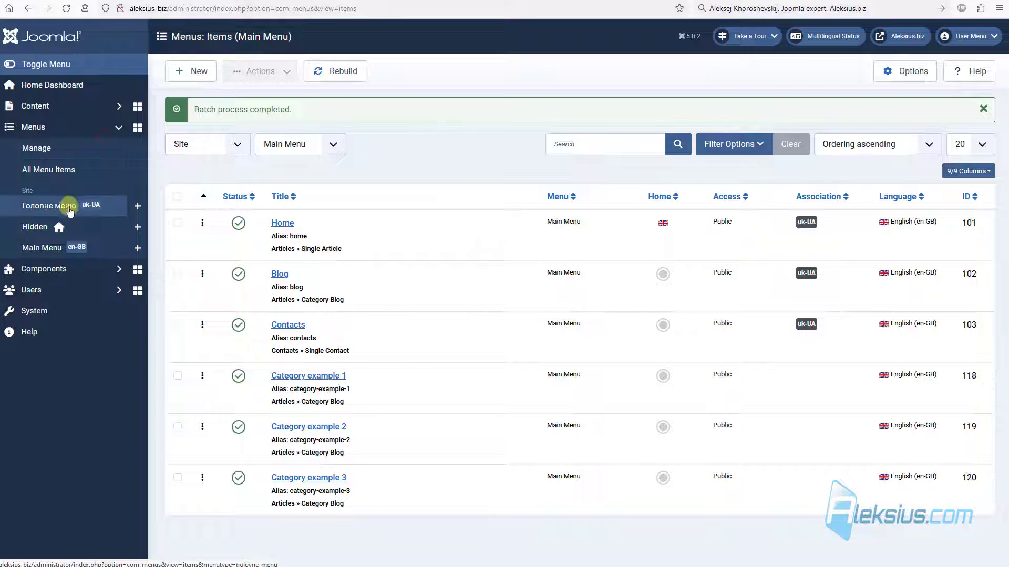
pyautogui.click(72, 209)
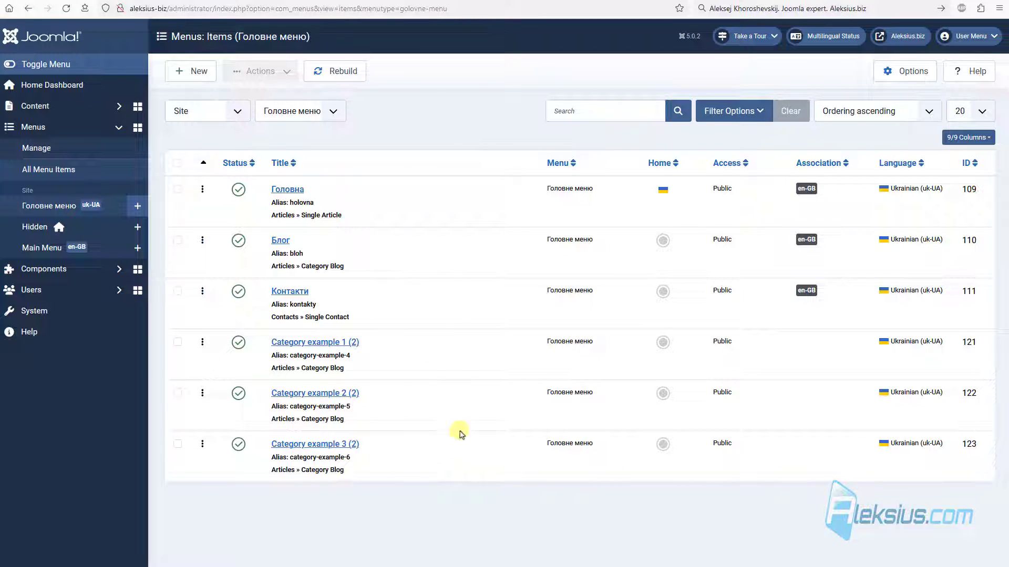
pyautogui.click(319, 342)
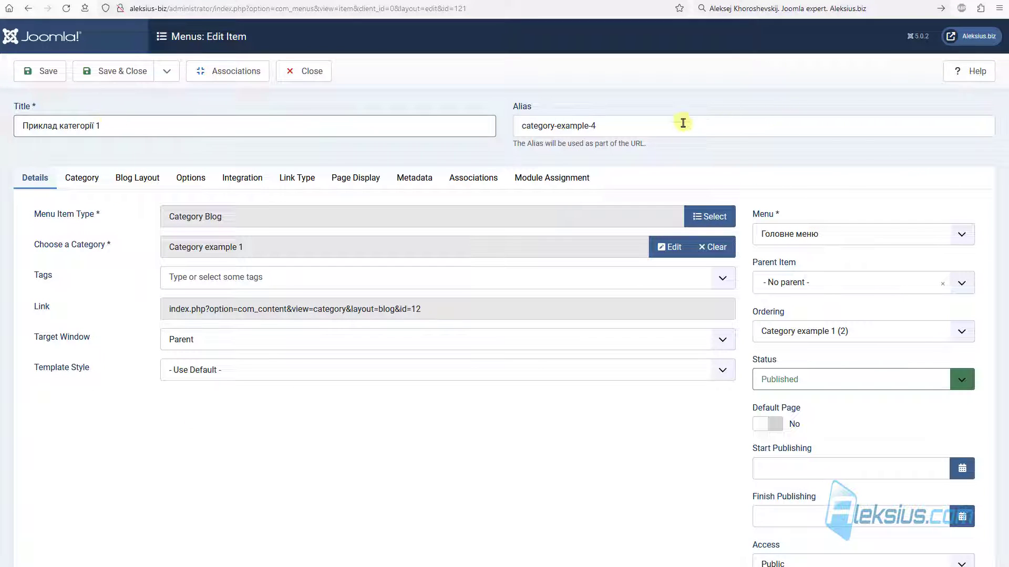
pyautogui.tripleClick(683, 123)
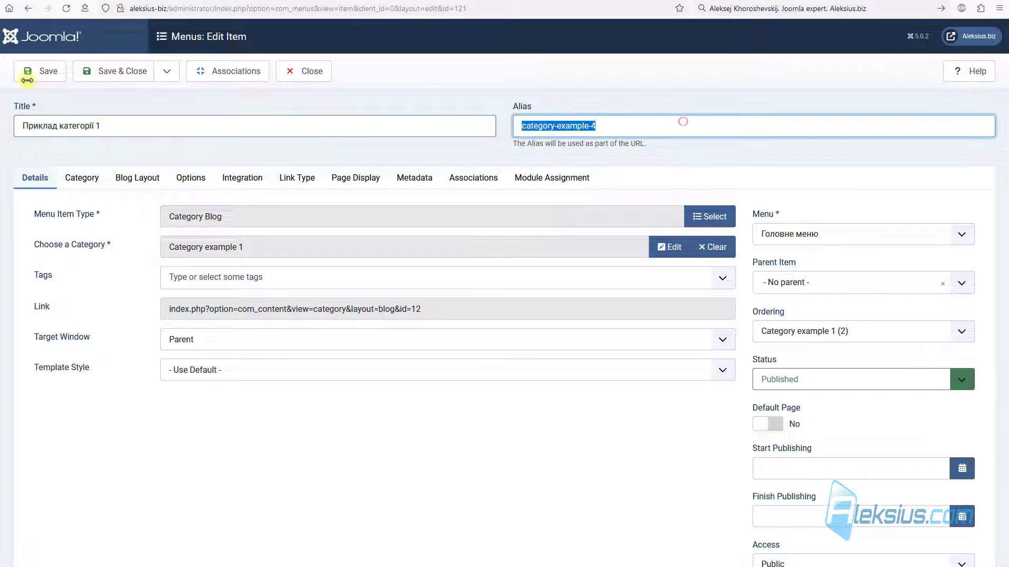
pyautogui.press('Delete')
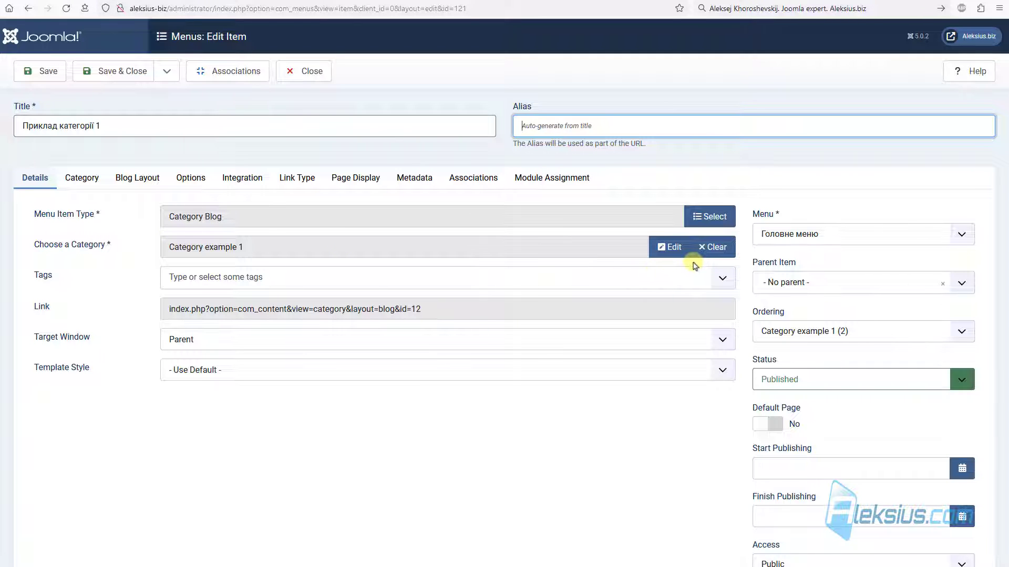
# Replace the menu item's category with the Ukrainian category Приклад категорії 1, then save and close the item
pyautogui.click(712, 247)
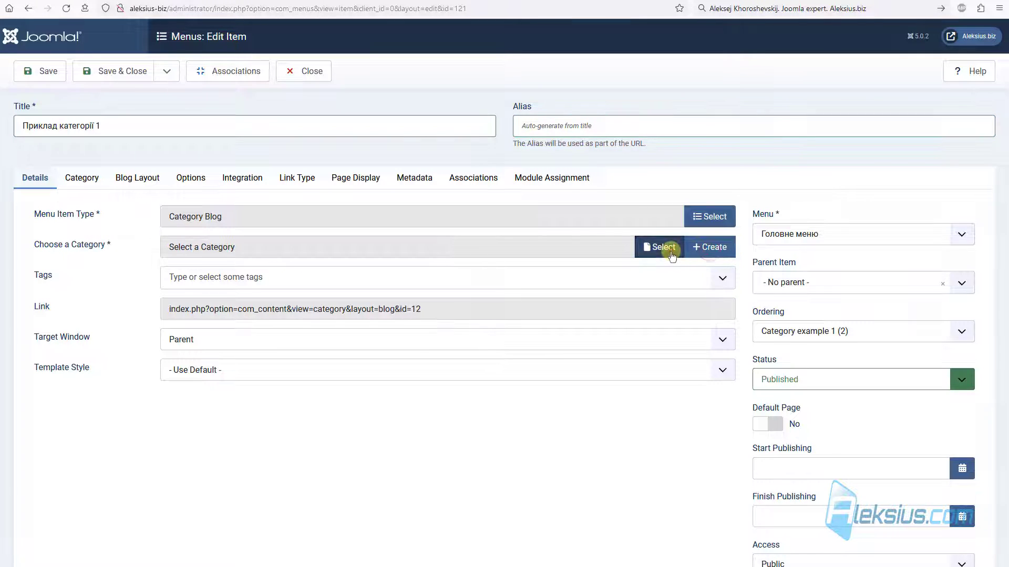
pyautogui.click(670, 248)
pyautogui.scroll(-4, 320, 247)
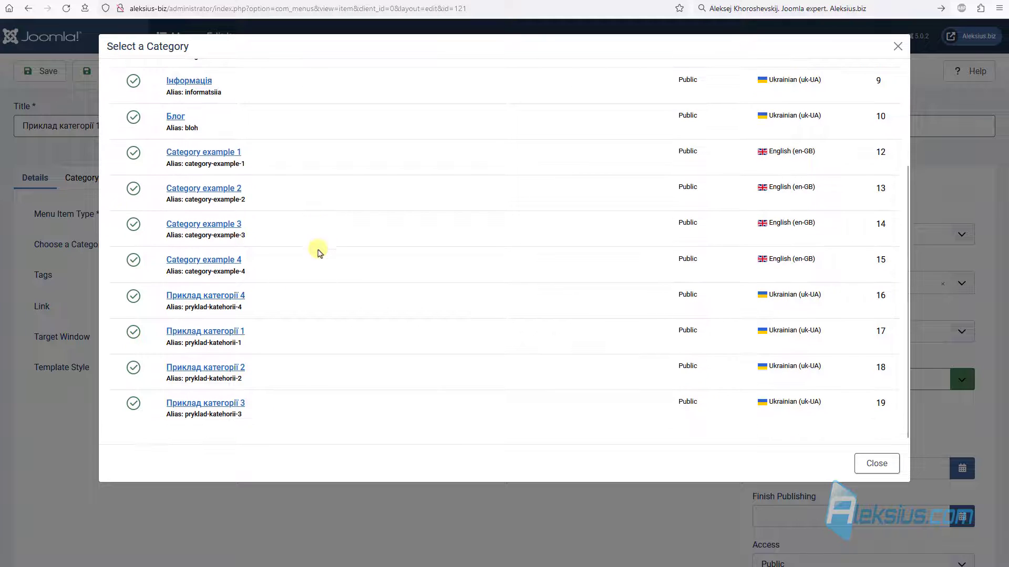
pyautogui.click(220, 332)
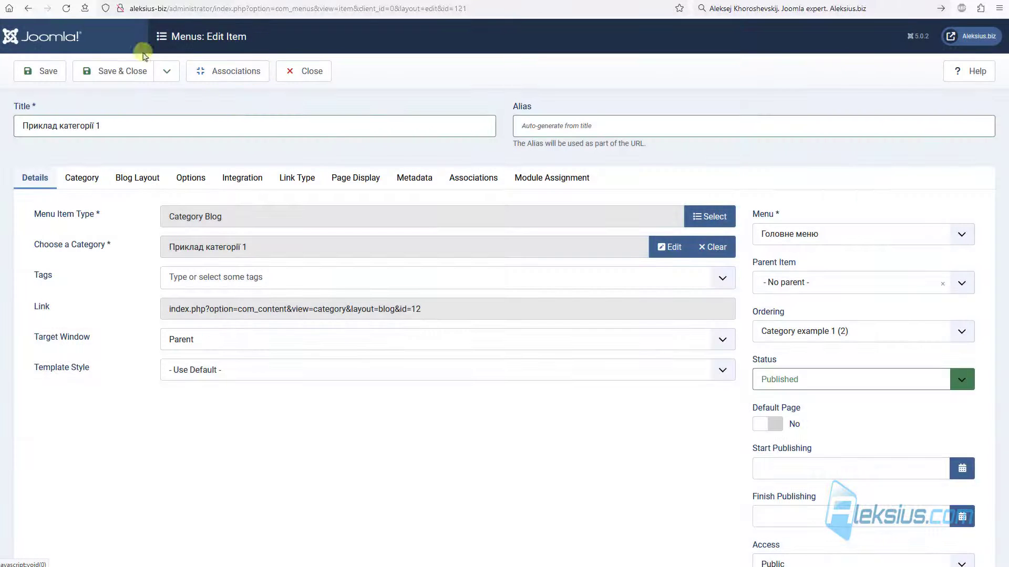
pyautogui.click(109, 74)
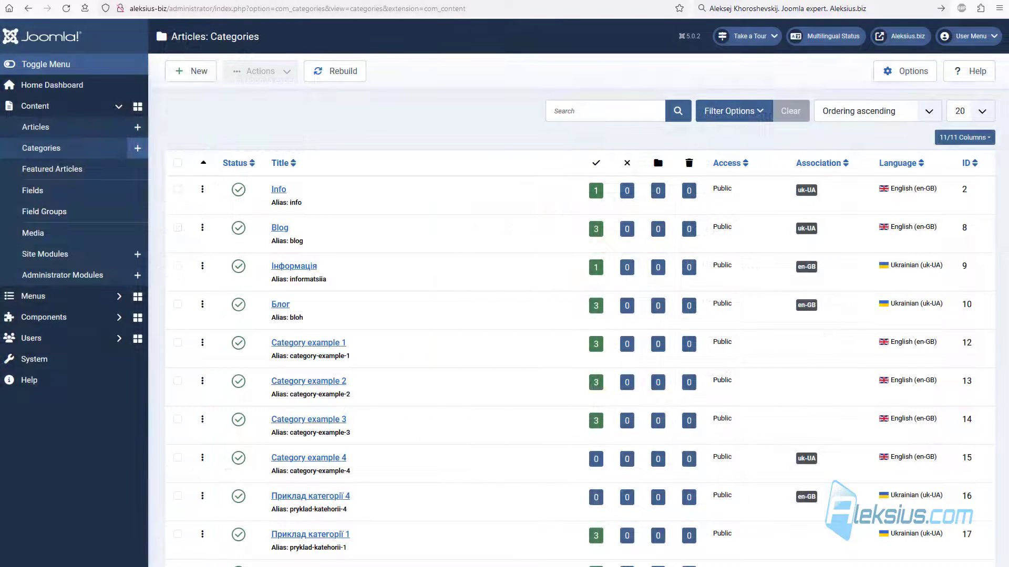
# Check the language associations of the article category Category example 1 and close it without changes
pyautogui.click(325, 343)
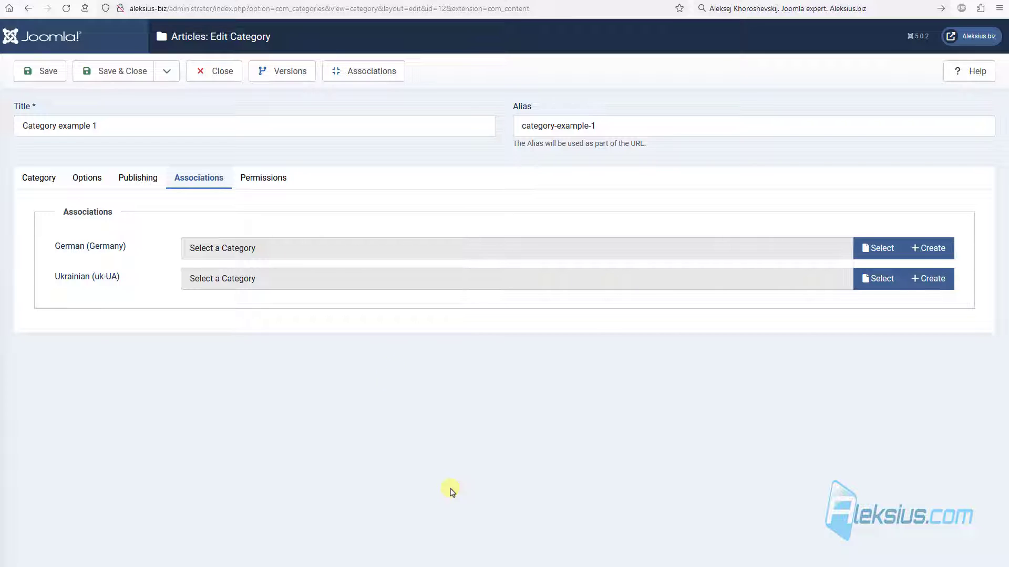
pyautogui.click(210, 70)
# Set the alias of the Ukrainian category Приклад категорії 1 to pryklad-katehorii-10000 and copy the category's title
pyautogui.scroll(-2, 465, 255)
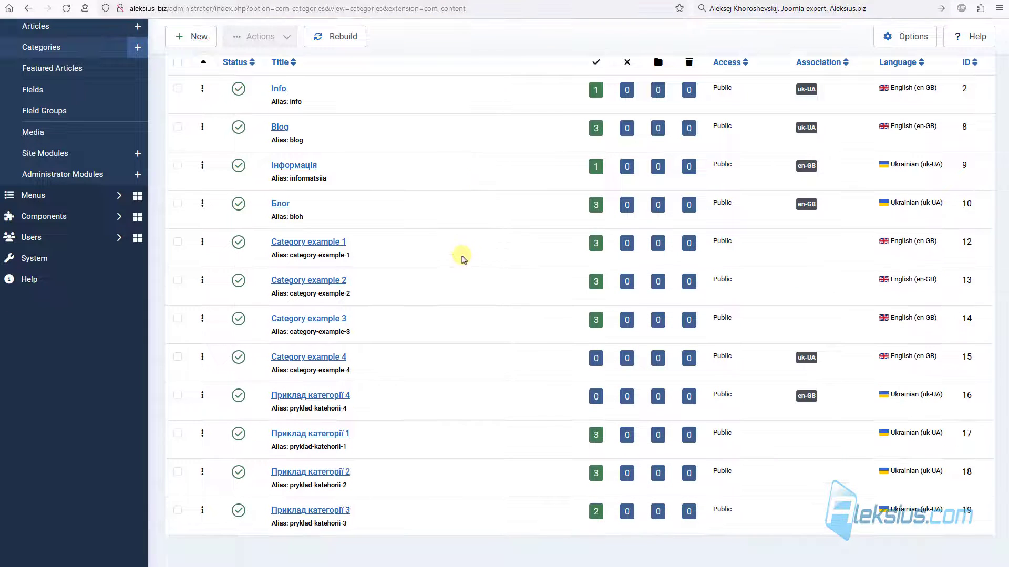
pyautogui.click(311, 433)
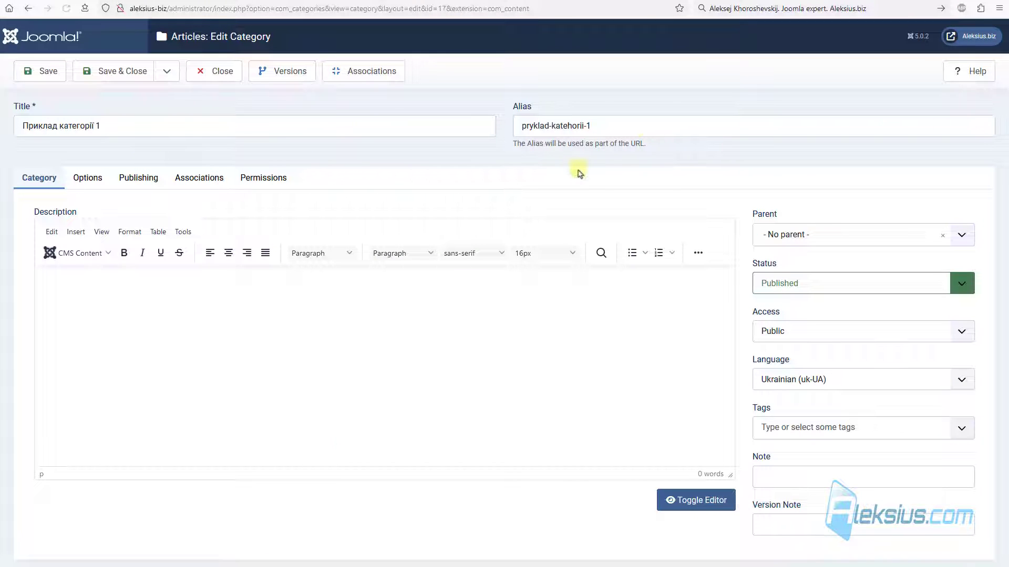
pyautogui.click(636, 126)
pyautogui.write('0000')
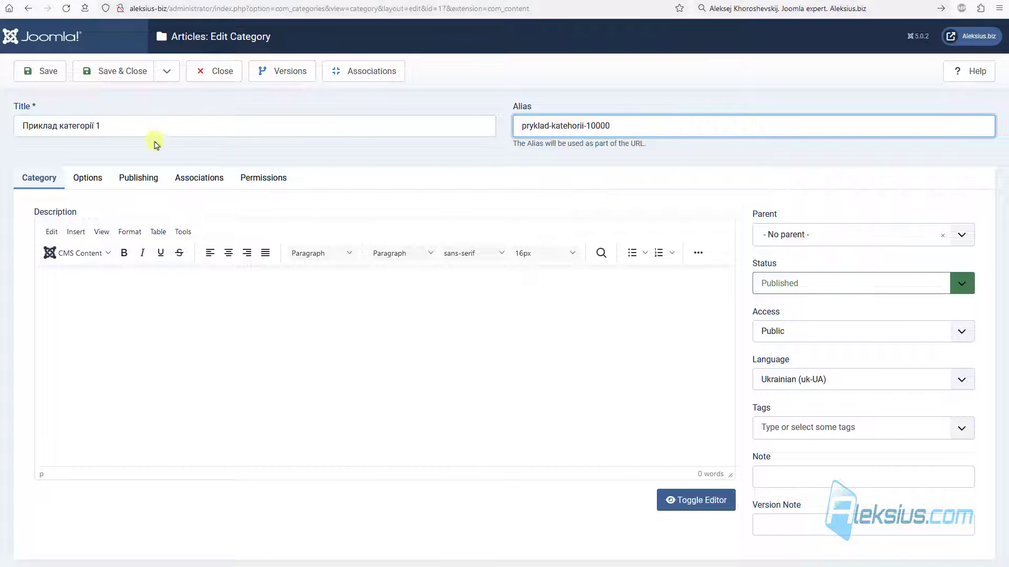
pyautogui.click(139, 129)
pyautogui.tripleClick(139, 126)
pyautogui.hotkey('ctrl', 'c')
# Set the status of the category Приклад категорії 1 to Trashed, then save and close it
pyautogui.click(821, 179)
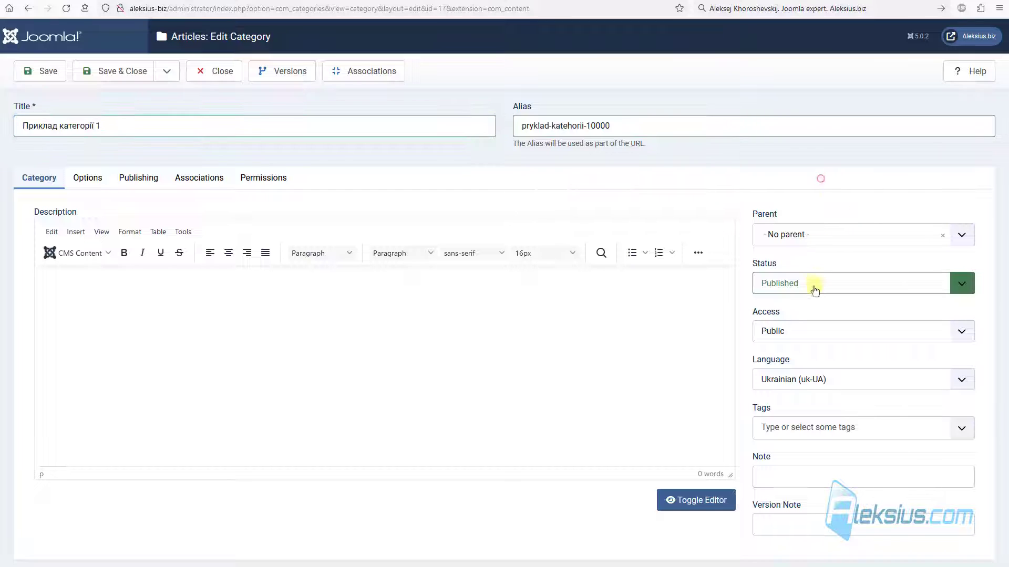
pyautogui.click(801, 283)
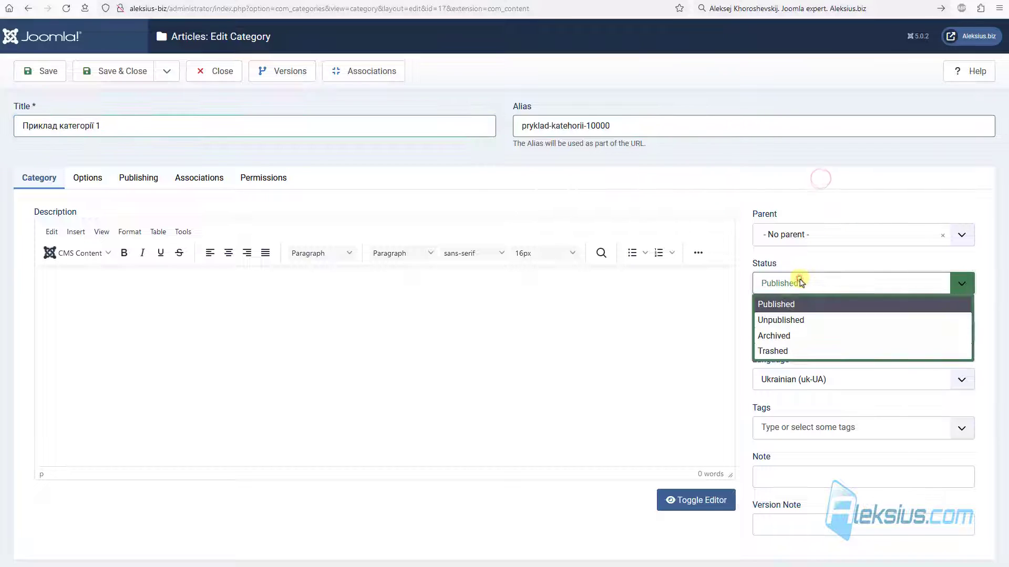
pyautogui.click(786, 352)
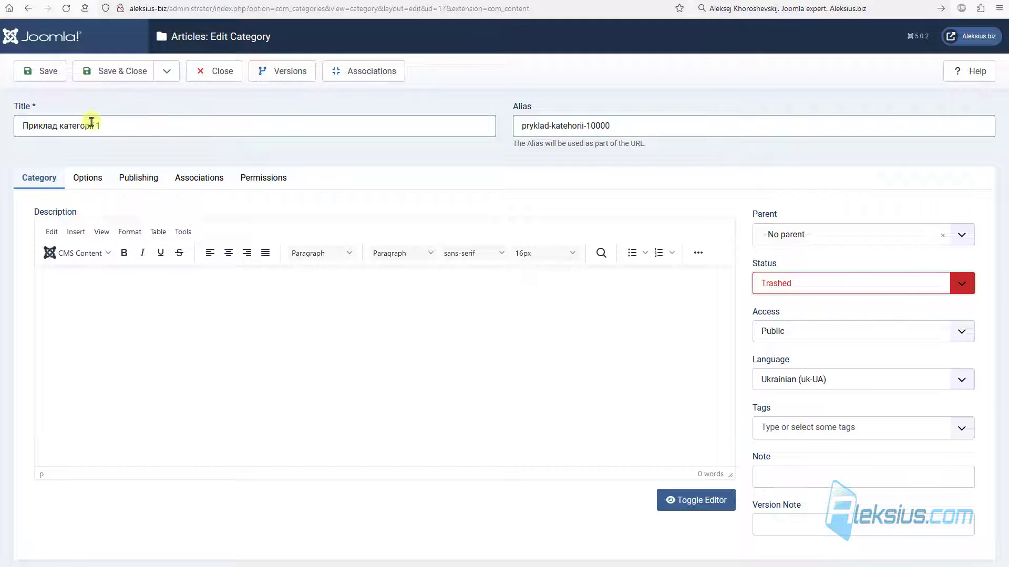
pyautogui.click(132, 73)
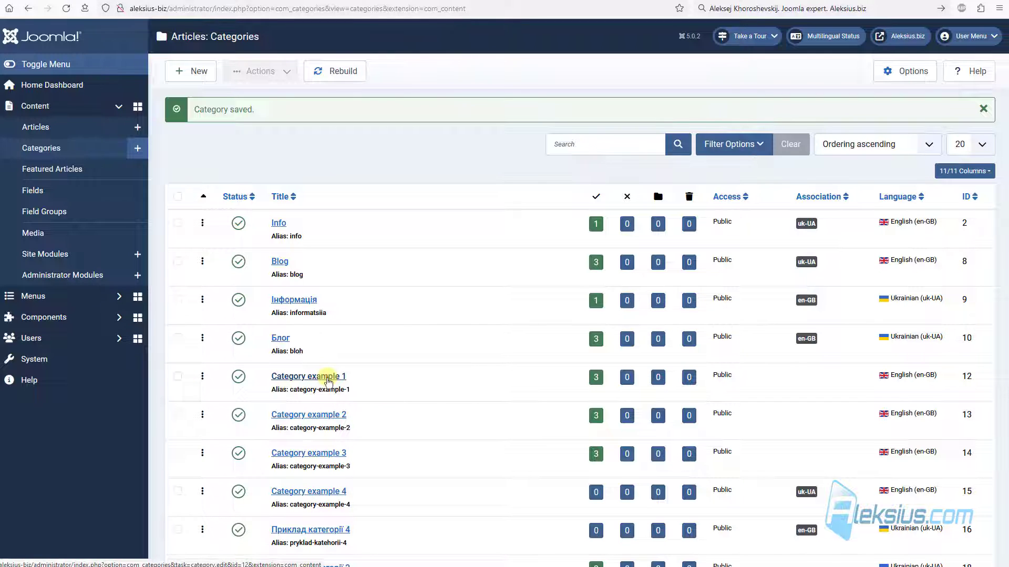
# Open the associations editor for Category example 1, choose Ukrainian (uk-UA) as target and title the new category Приклад категорії 1
pyautogui.click(327, 377)
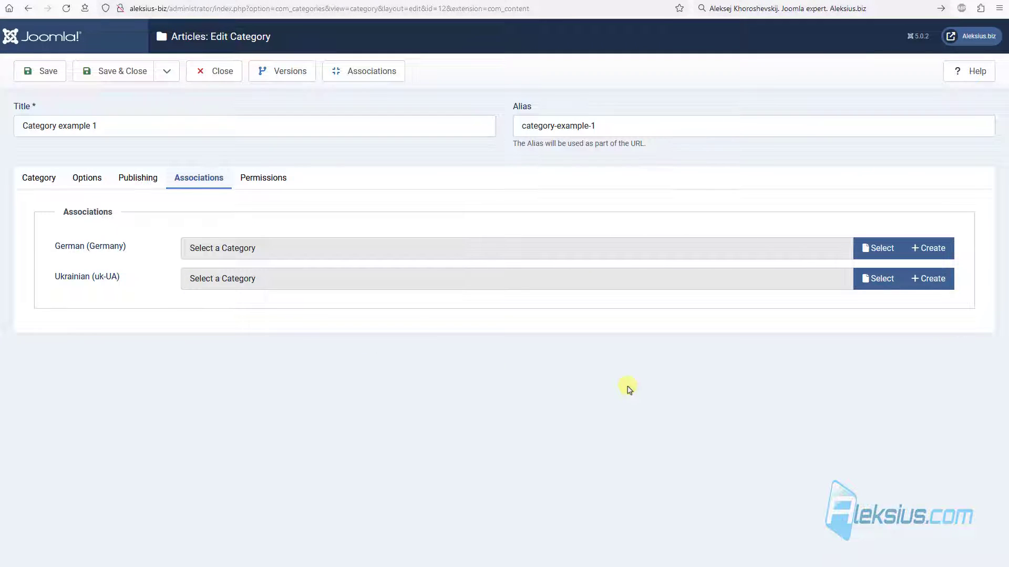
pyautogui.click(363, 81)
pyautogui.click(578, 145)
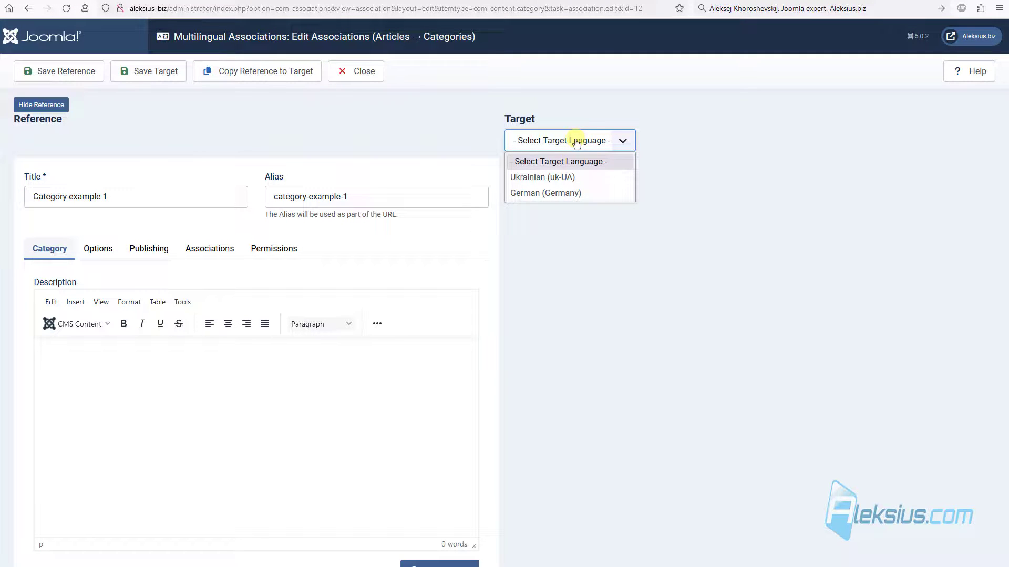
pyautogui.click(570, 178)
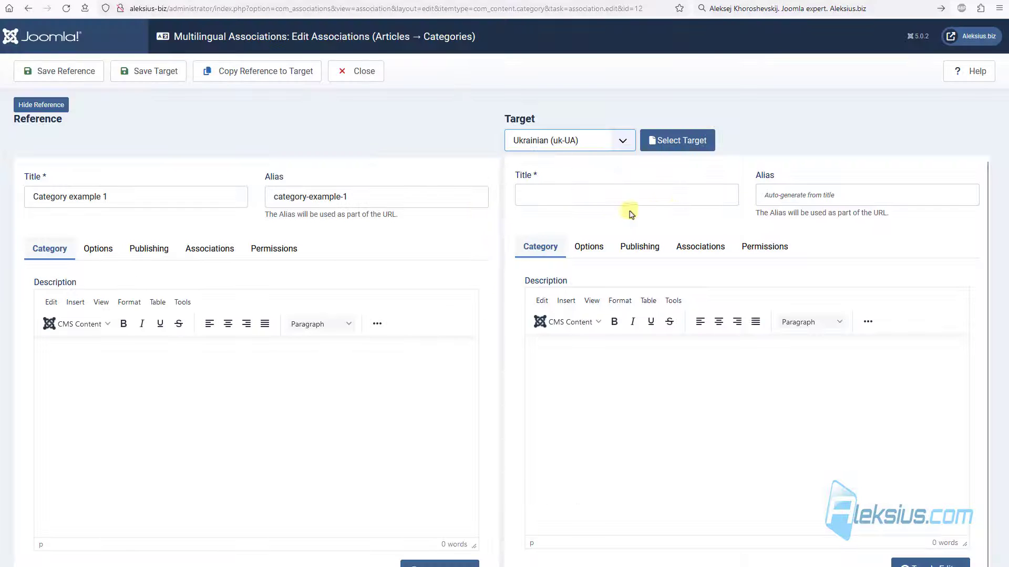
pyautogui.click(605, 196)
pyautogui.hotkey('ctrl', 'v')
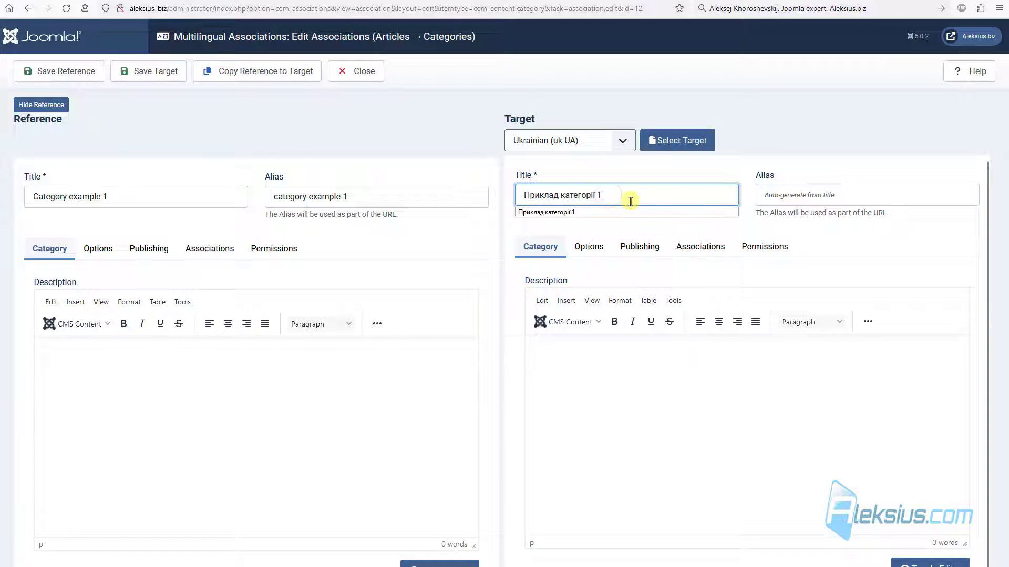
# Review the new Ukrainian category's parent, status, access and language settings, plus its options, publishing, associations and permissions
pyautogui.scroll(-4, 736, 352)
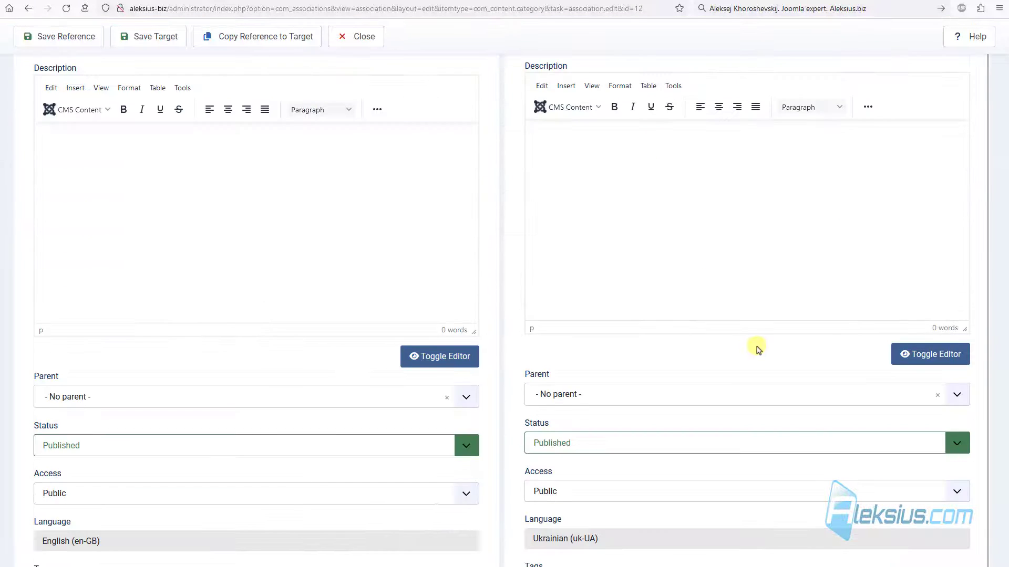
pyautogui.scroll(-2, 758, 349)
pyautogui.scroll(-2, 725, 234)
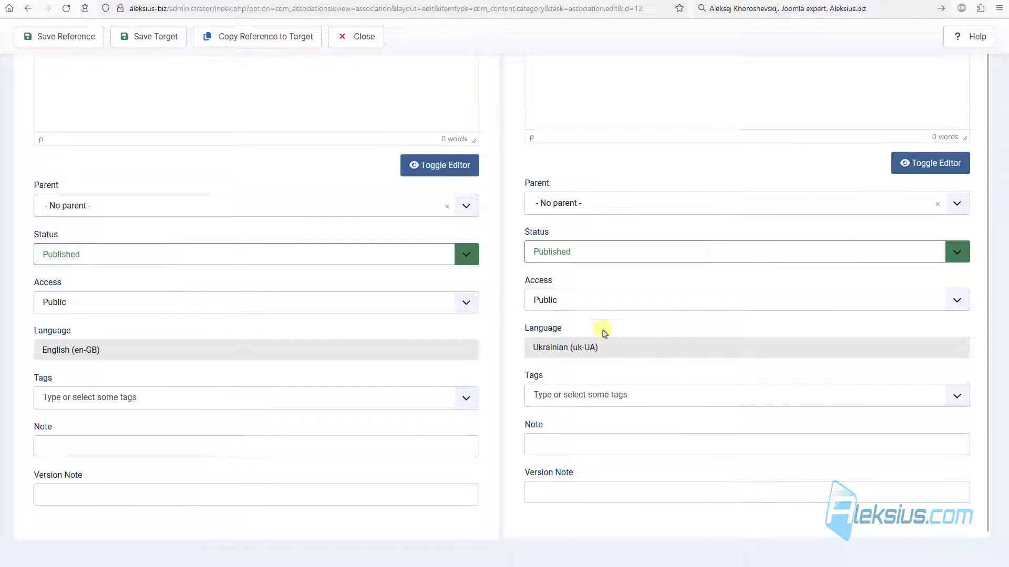
pyautogui.scroll(10, 731, 281)
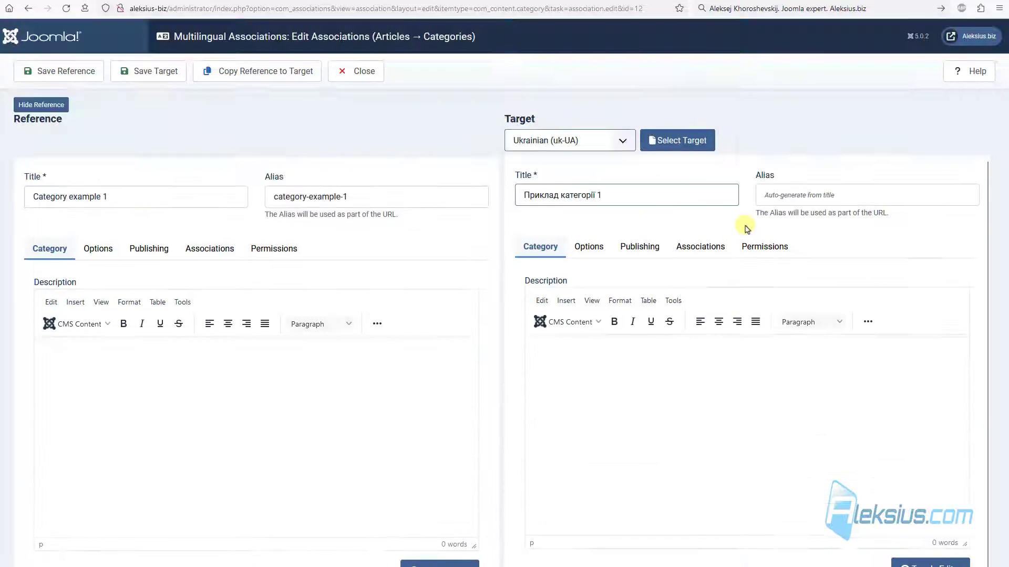
pyautogui.click(581, 243)
pyautogui.click(644, 251)
pyautogui.click(707, 249)
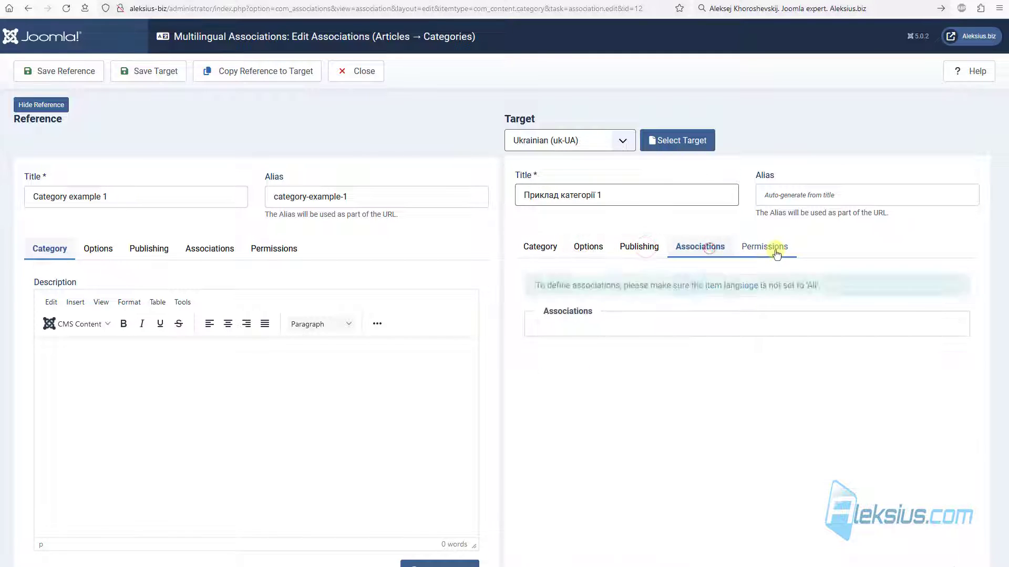
pyautogui.click(765, 249)
pyautogui.click(531, 256)
pyautogui.click(590, 248)
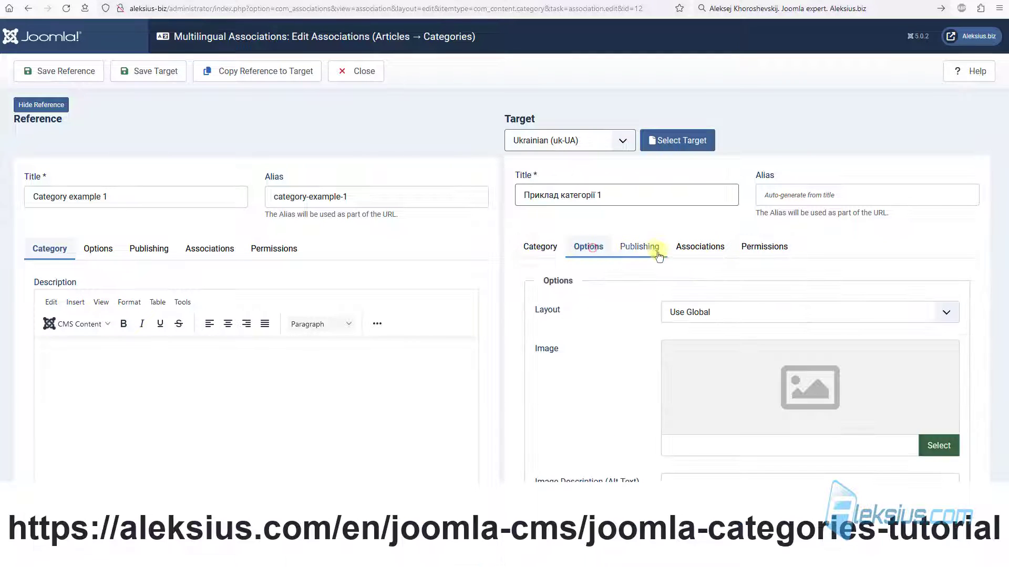
pyautogui.click(653, 252)
pyautogui.click(688, 252)
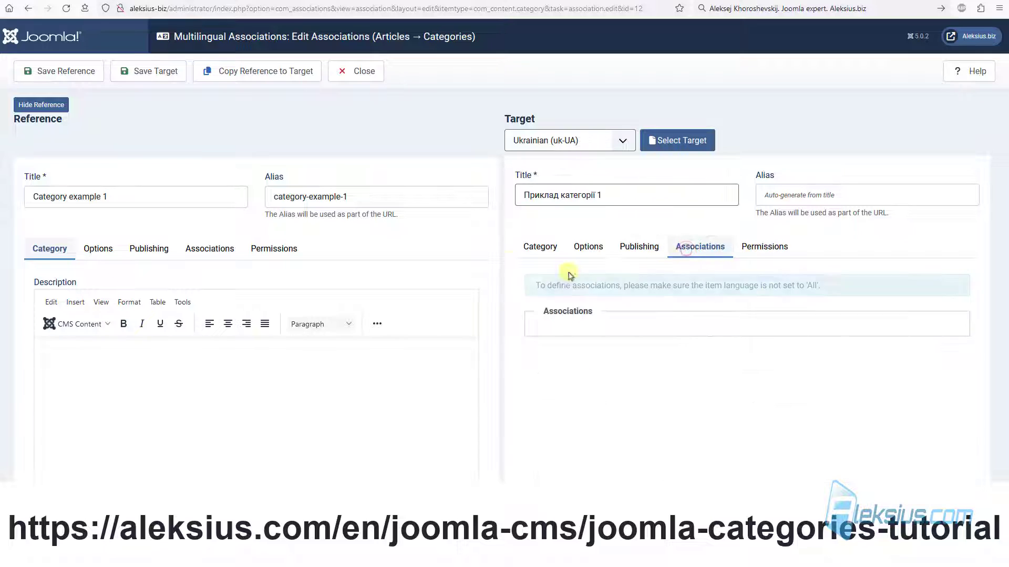
pyautogui.click(546, 249)
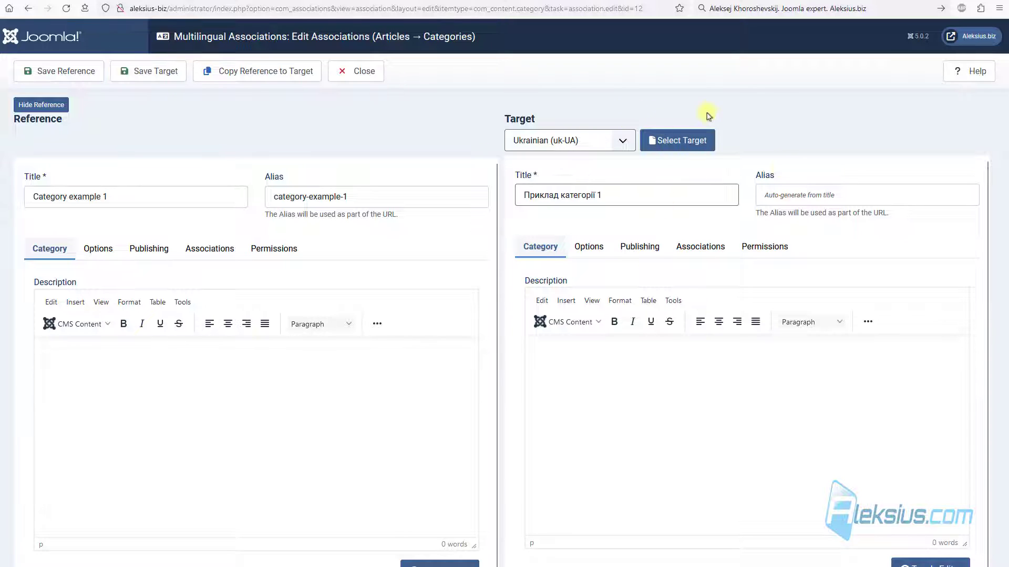
# Save the Ukrainian target category, close the associations editor and return to the article categories list
pyautogui.click(176, 76)
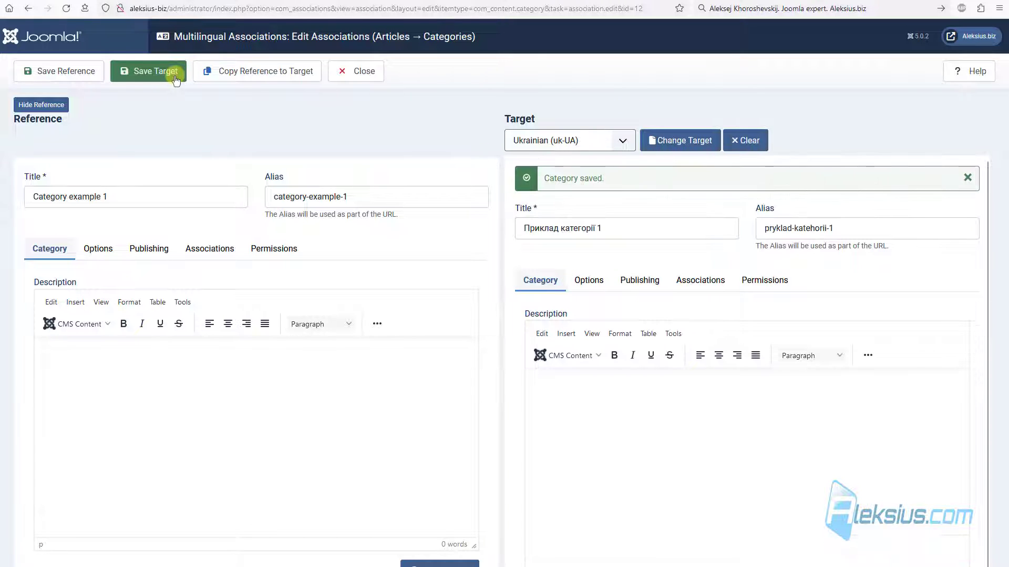
pyautogui.click(350, 71)
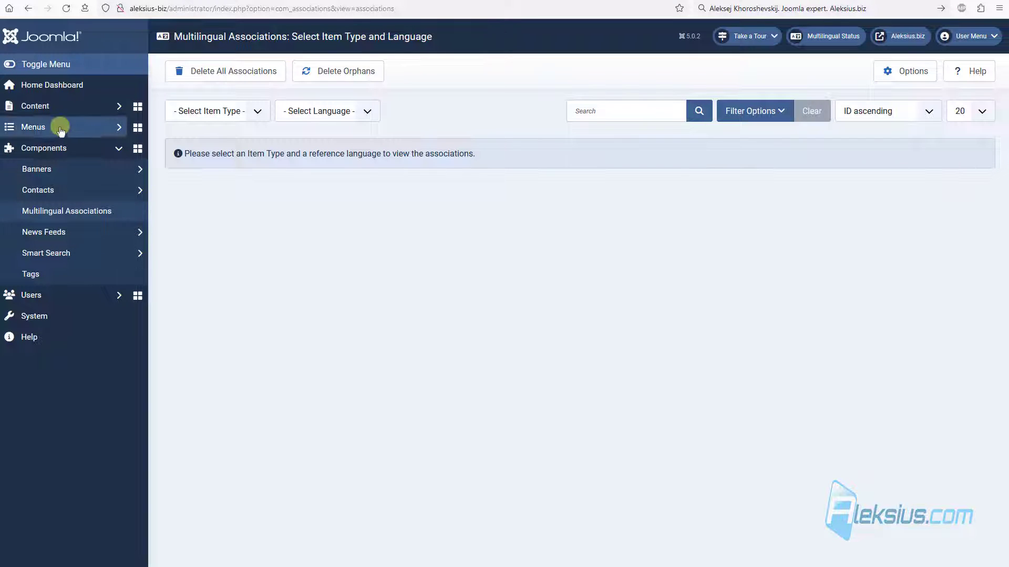
pyautogui.click(63, 105)
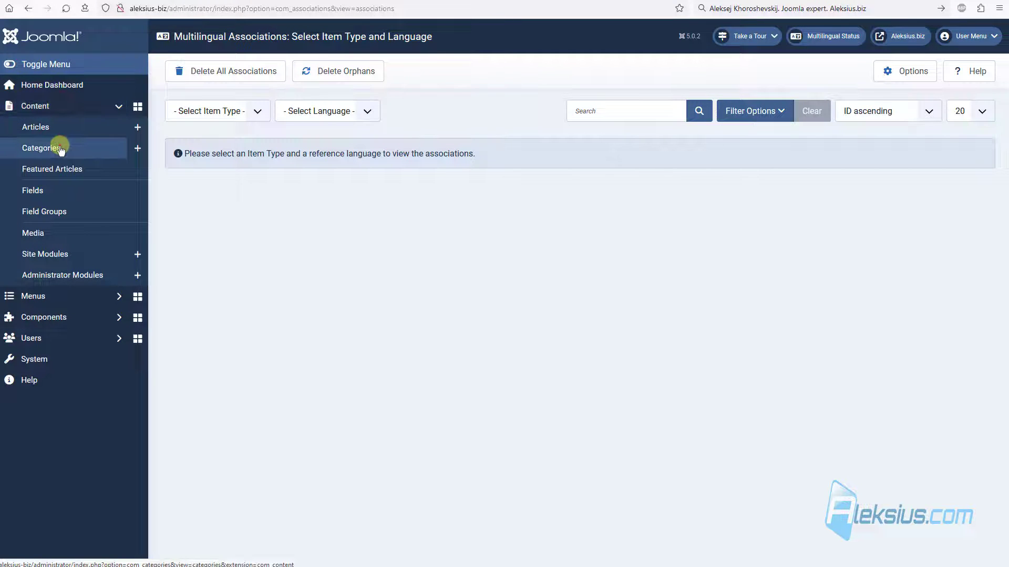
pyautogui.click(42, 148)
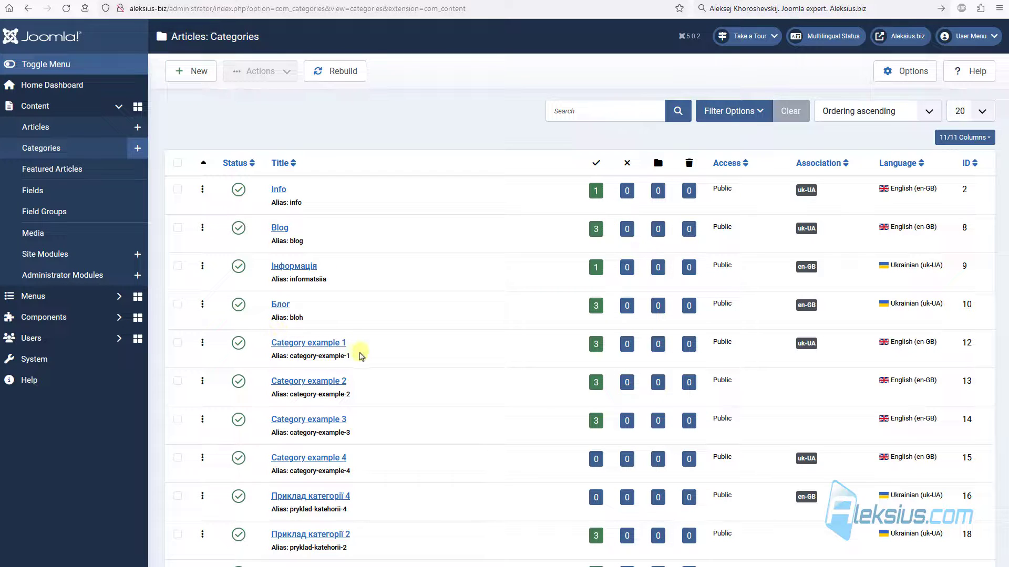
# Check the language associations of Category example 1 and Приклад категорії 1 in the categories list
pyautogui.scroll(-2, 361, 355)
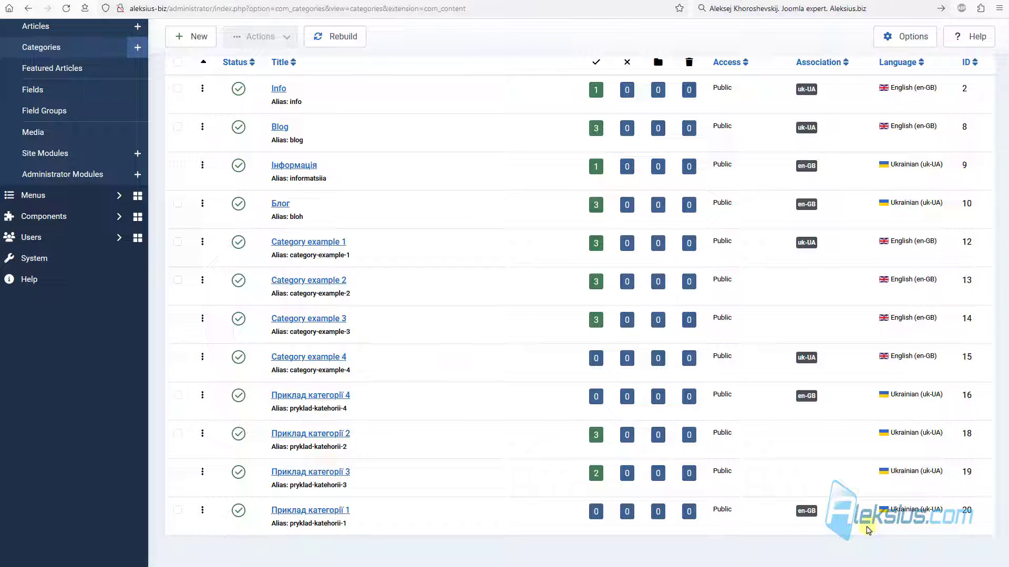
pyautogui.moveTo(805, 512)
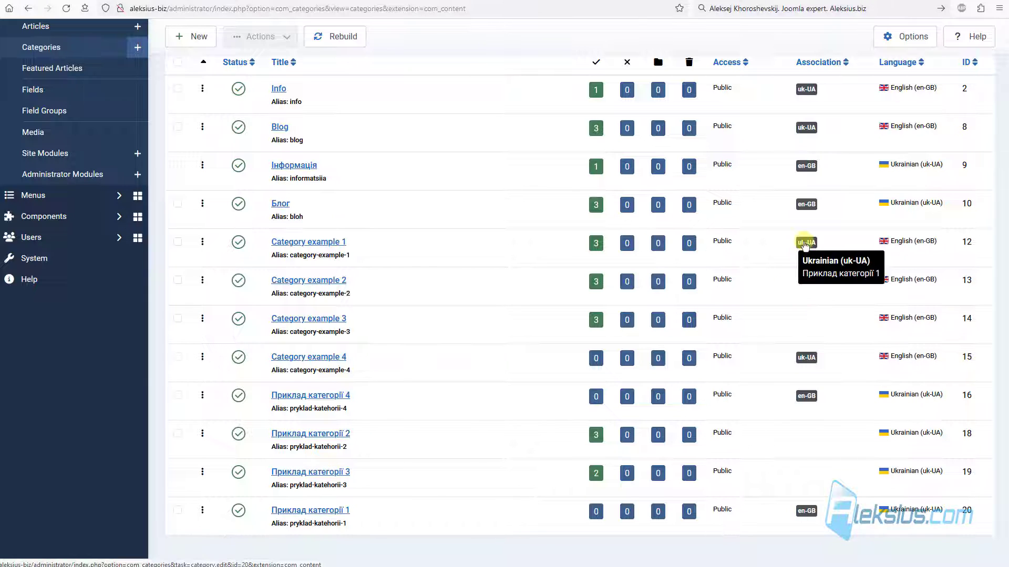
pyautogui.click(331, 241)
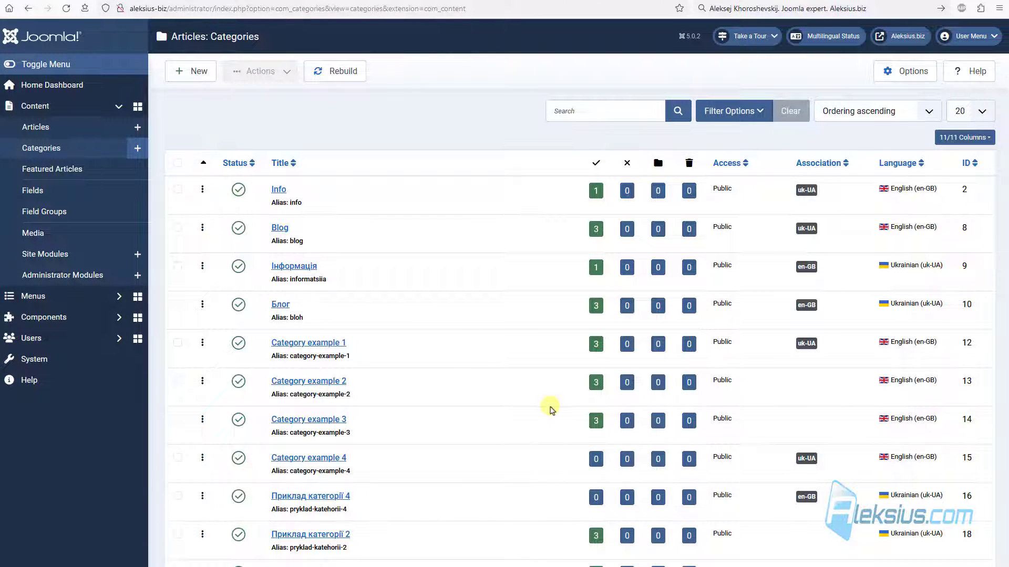
# Check the language associations of the article Приклад статті 3-2 and close it without changes
pyautogui.click(71, 129)
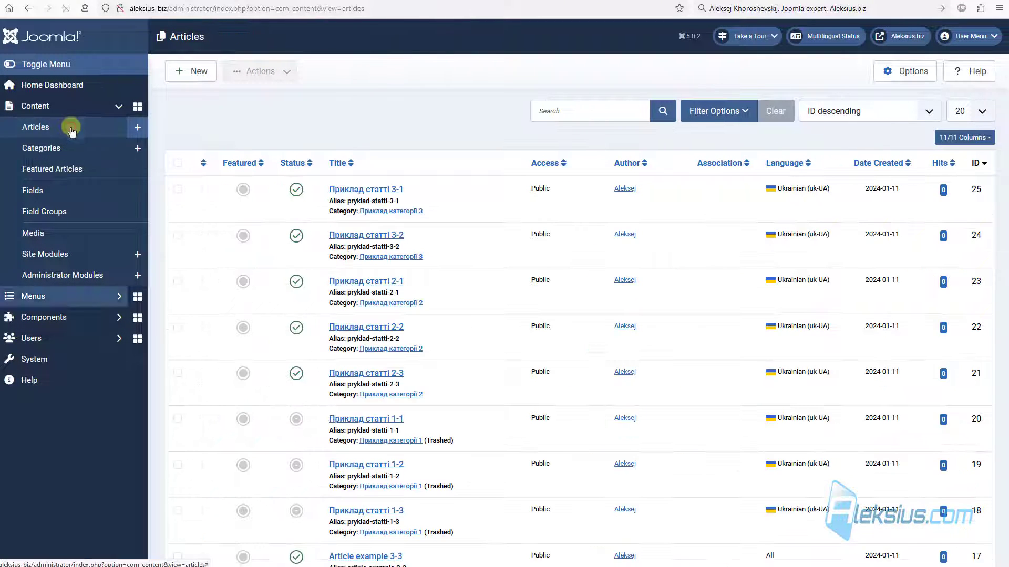
pyautogui.click(385, 235)
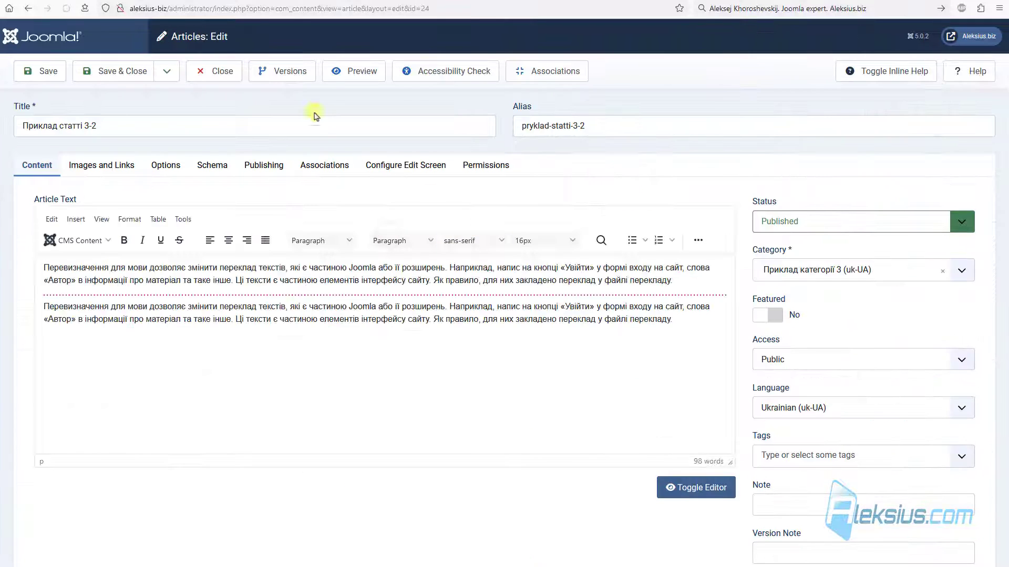
pyautogui.click(336, 171)
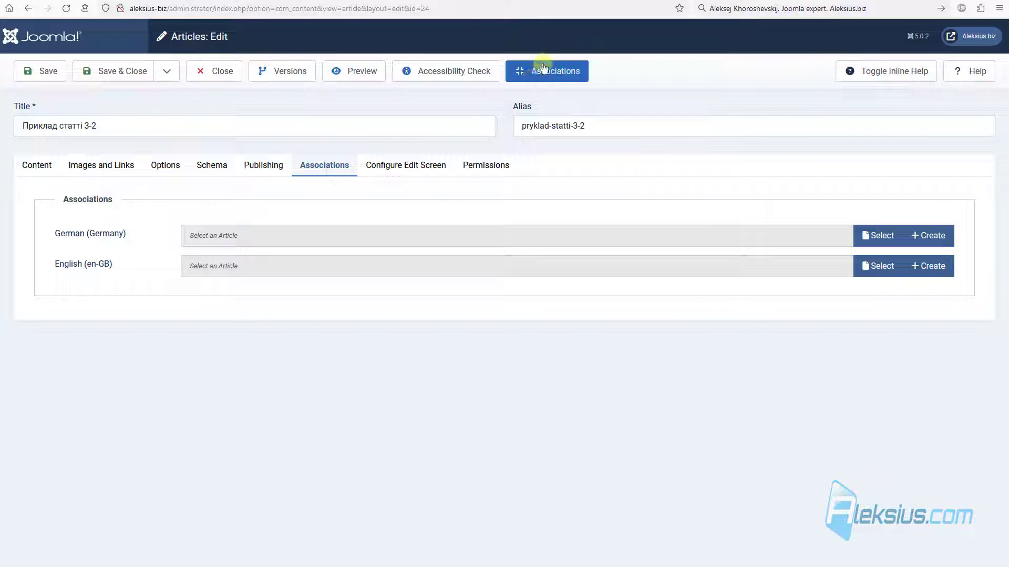
pyautogui.click(233, 80)
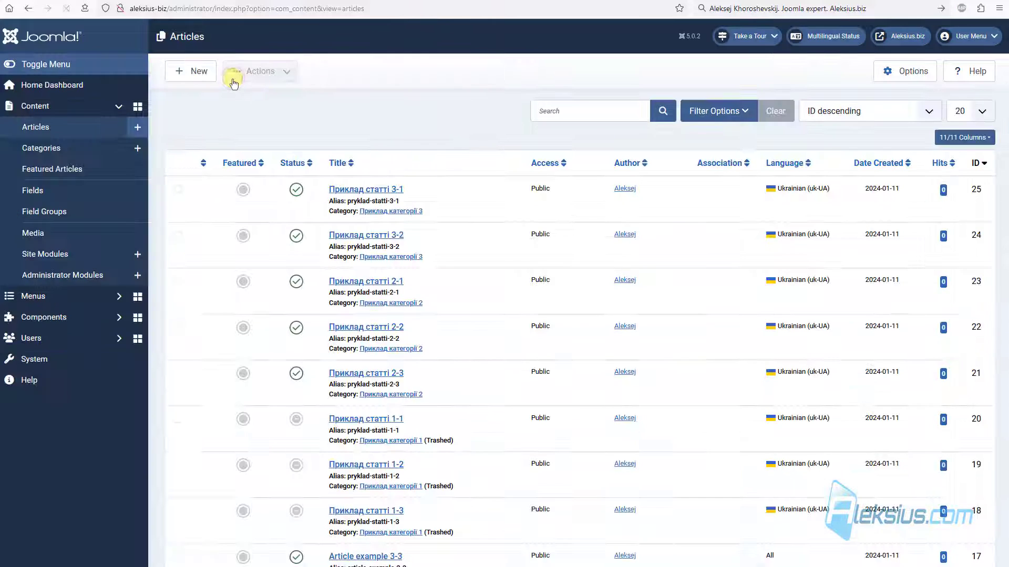
# Set the language of Article example 3-3 to English (en-GB), then save and close the article
pyautogui.scroll(-2, 528, 469)
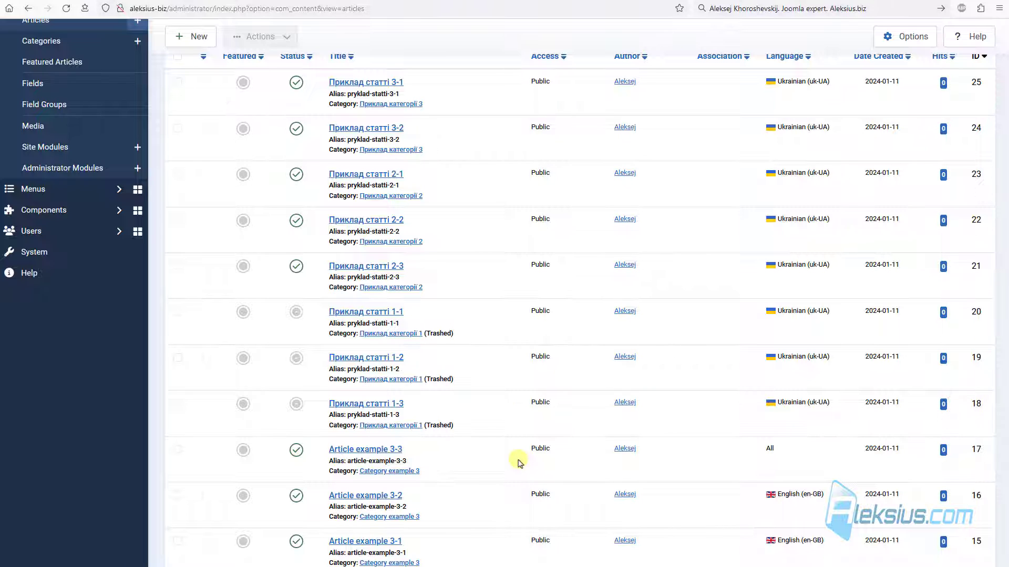
pyautogui.click(387, 450)
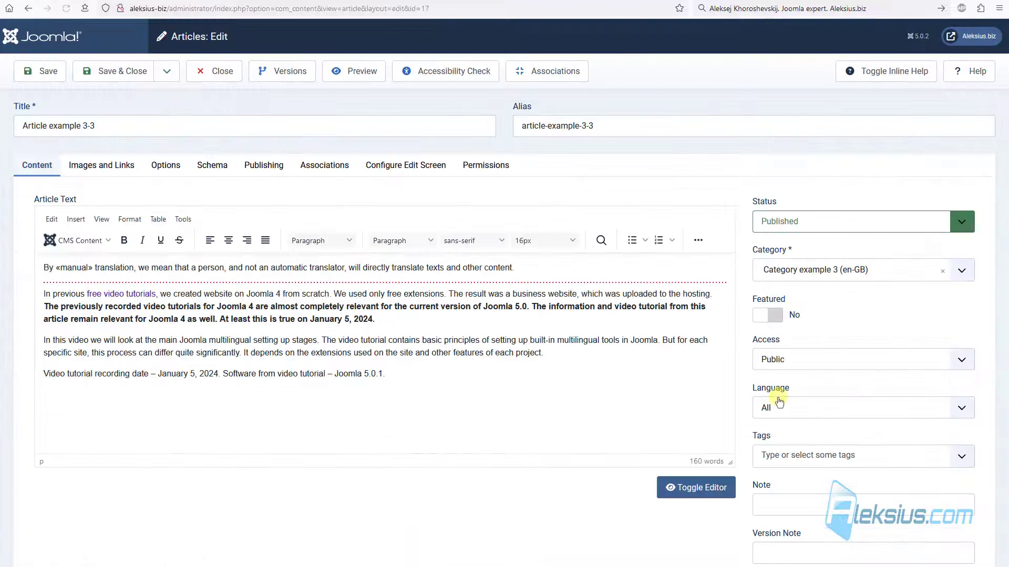
pyautogui.click(775, 405)
pyautogui.click(796, 446)
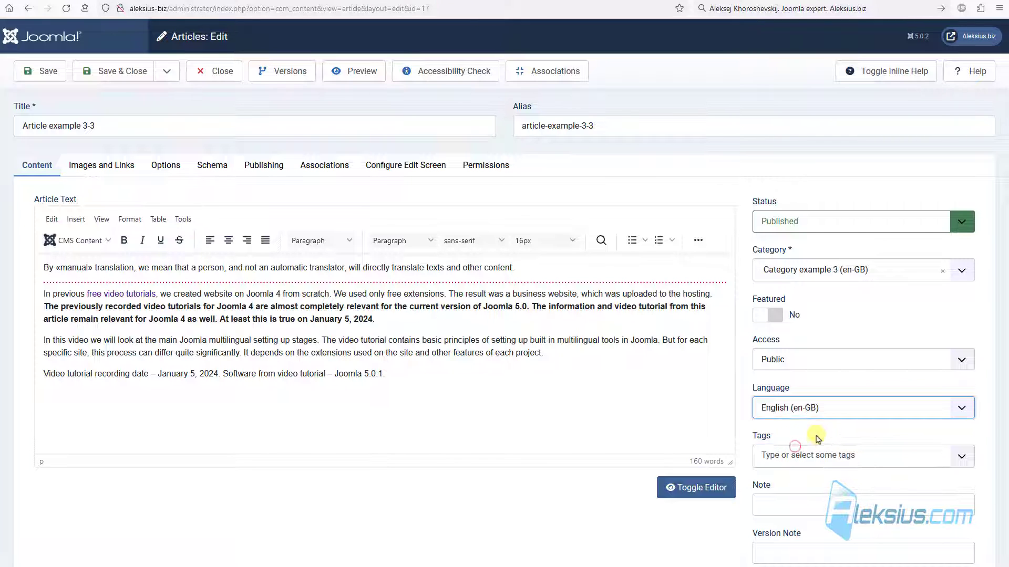
pyautogui.click(127, 75)
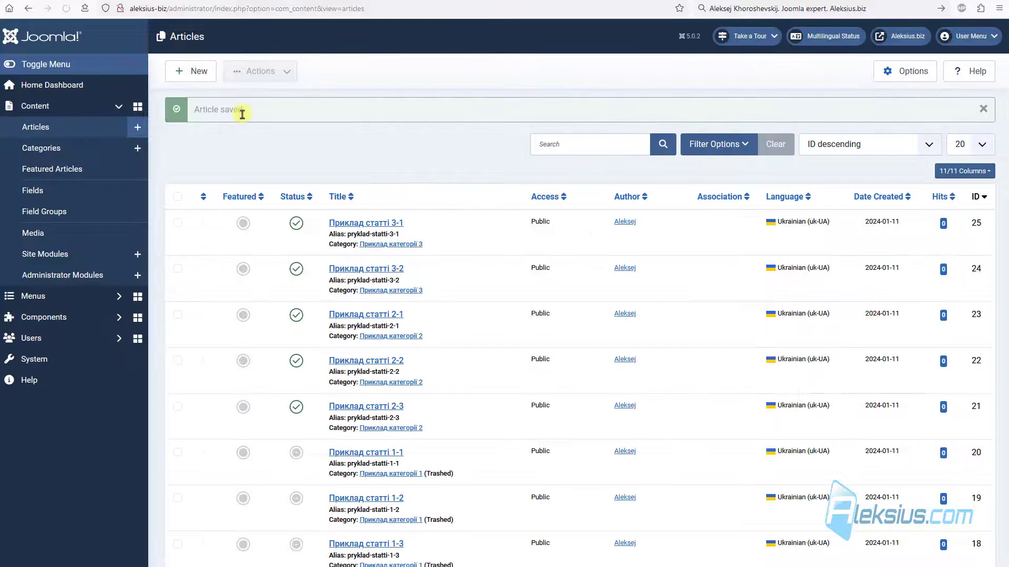
# List the article associations in Multilingual Associations with English (en-GB) as the reference language
pyautogui.click(83, 317)
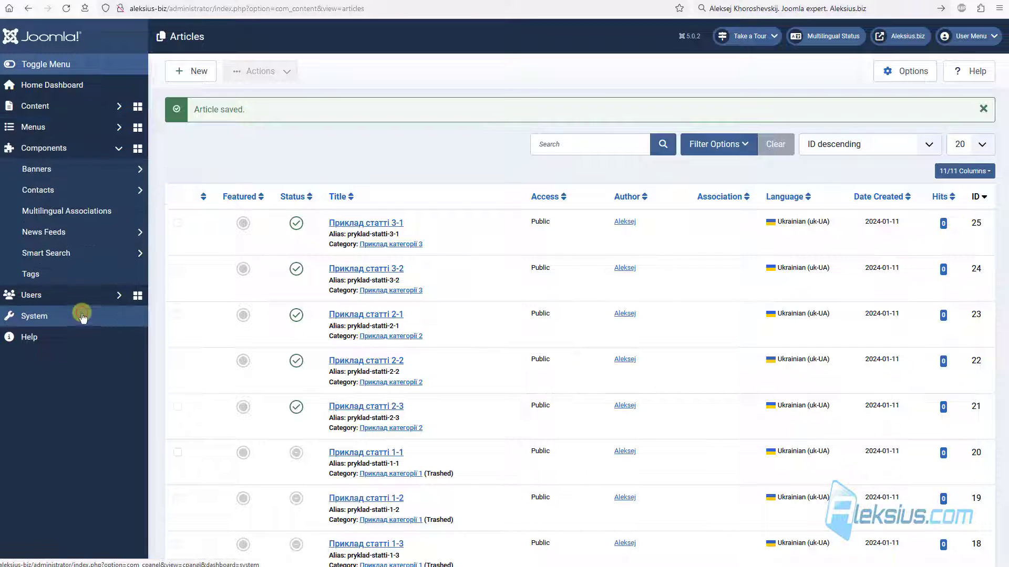
pyautogui.click(79, 211)
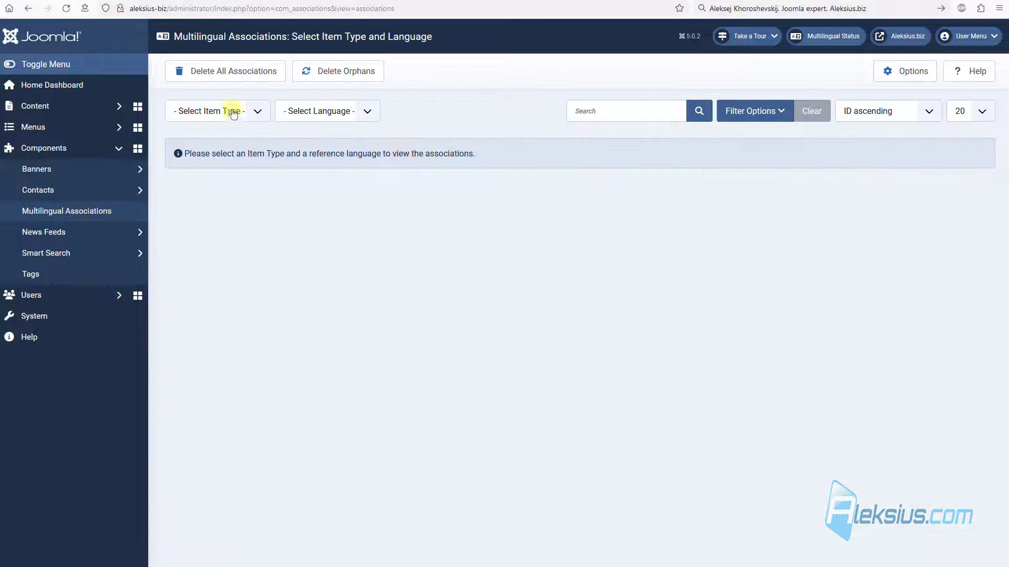
pyautogui.click(233, 114)
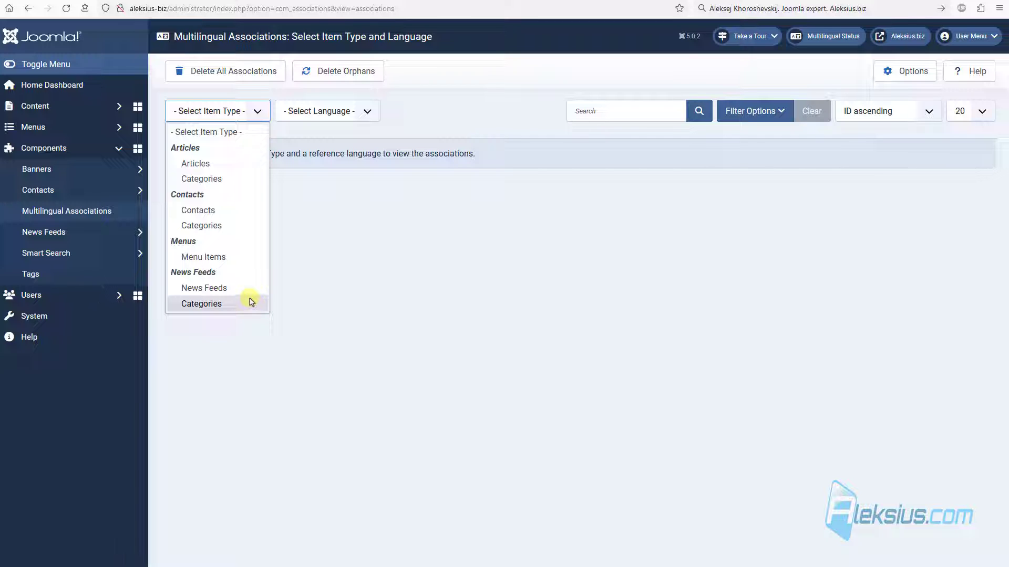
pyautogui.click(243, 165)
pyautogui.click(315, 110)
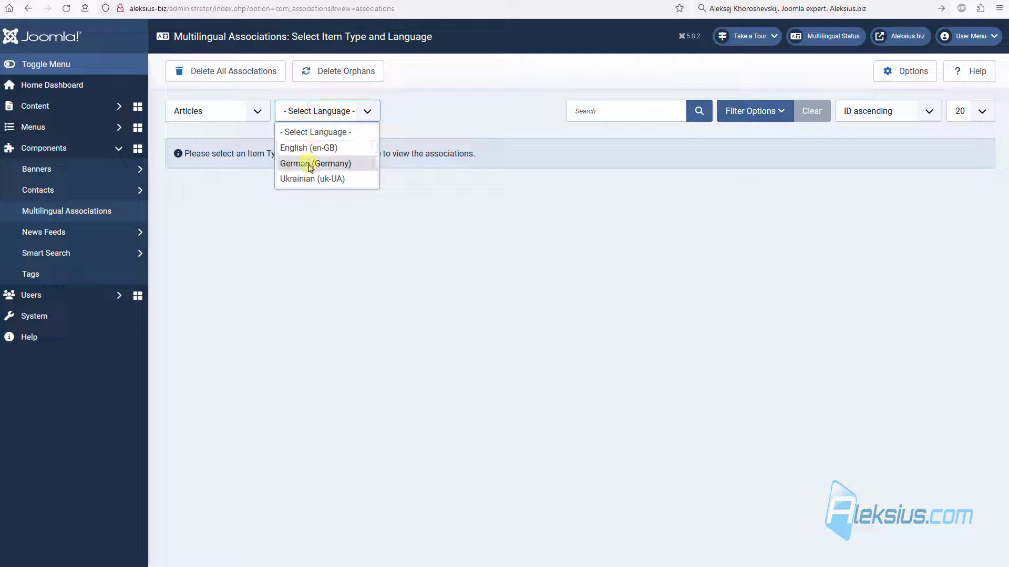
pyautogui.click(310, 149)
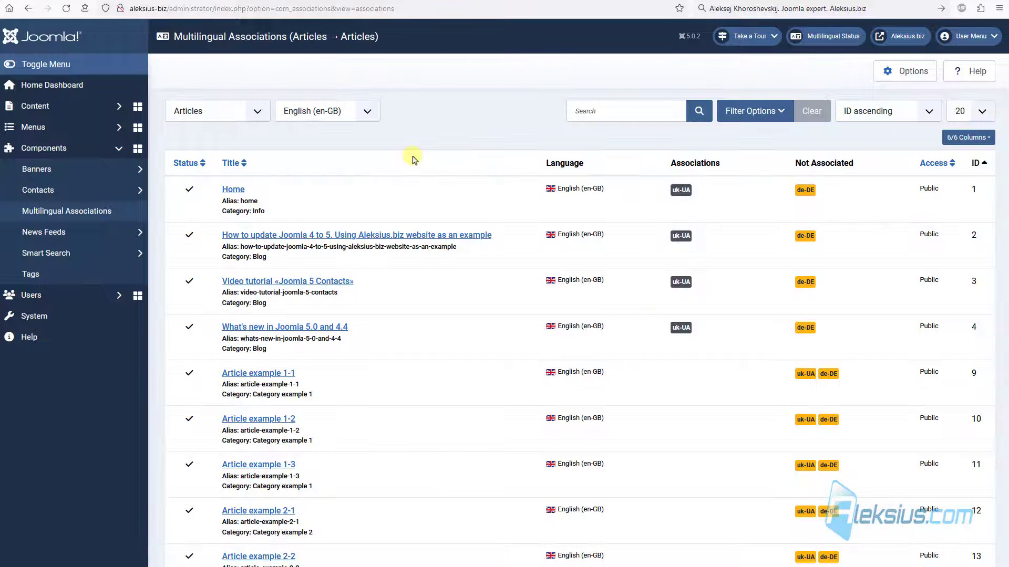
# Open Article example 3-3 for side-by-side association editing with Ukrainian (uk-UA) as the target language
pyautogui.scroll(-5, 412, 157)
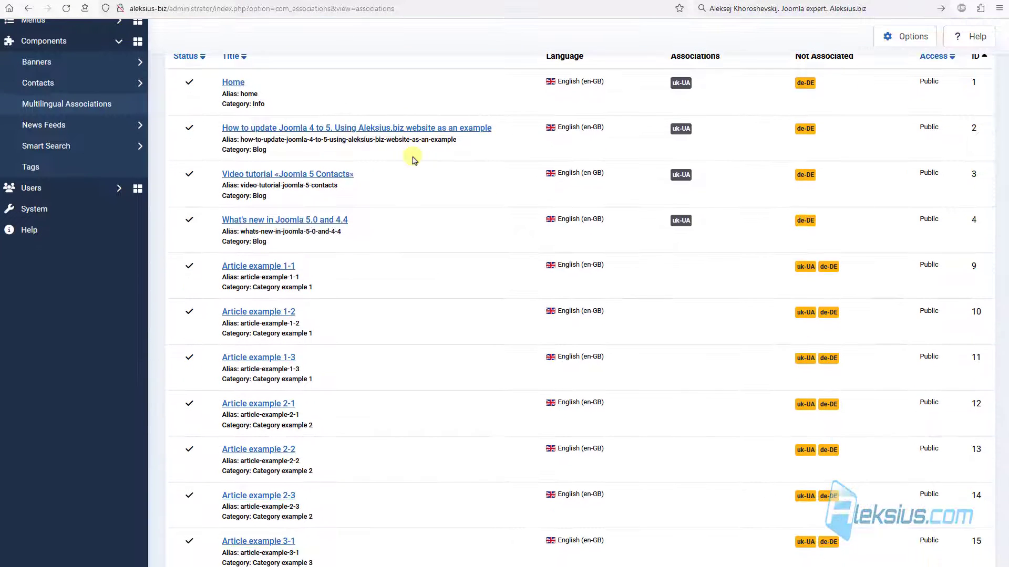
pyautogui.click(274, 504)
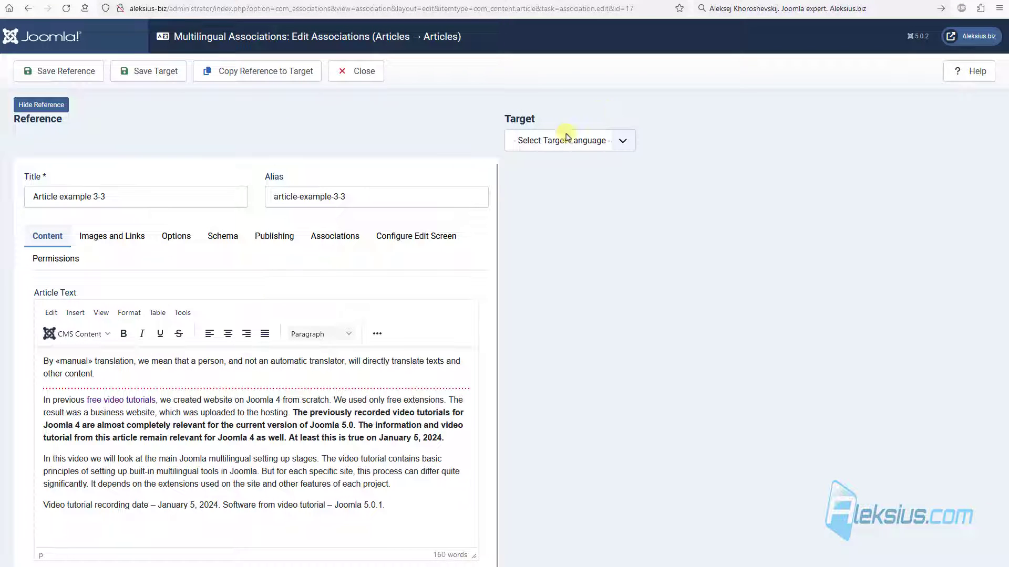
pyautogui.click(562, 142)
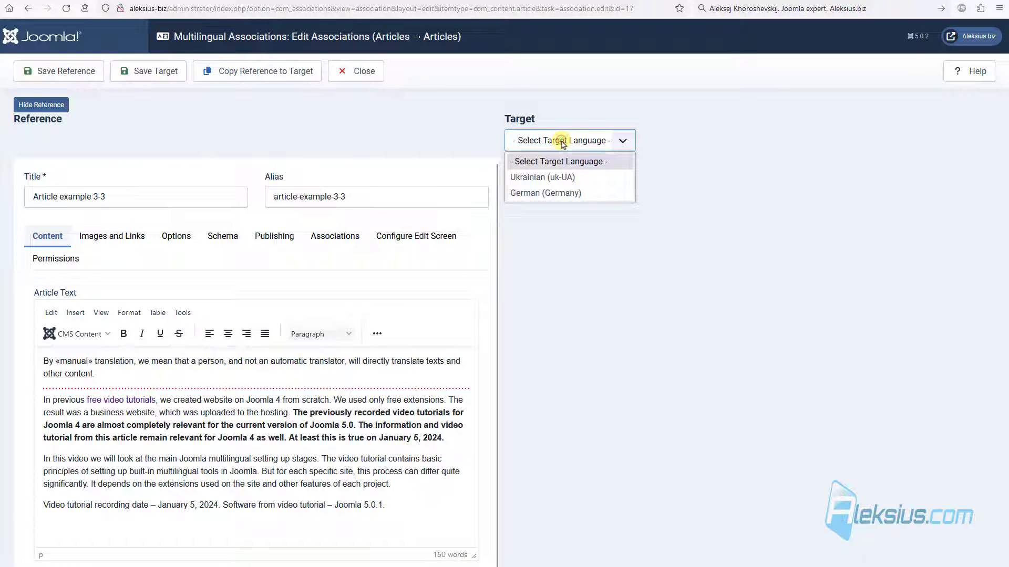
pyautogui.click(562, 178)
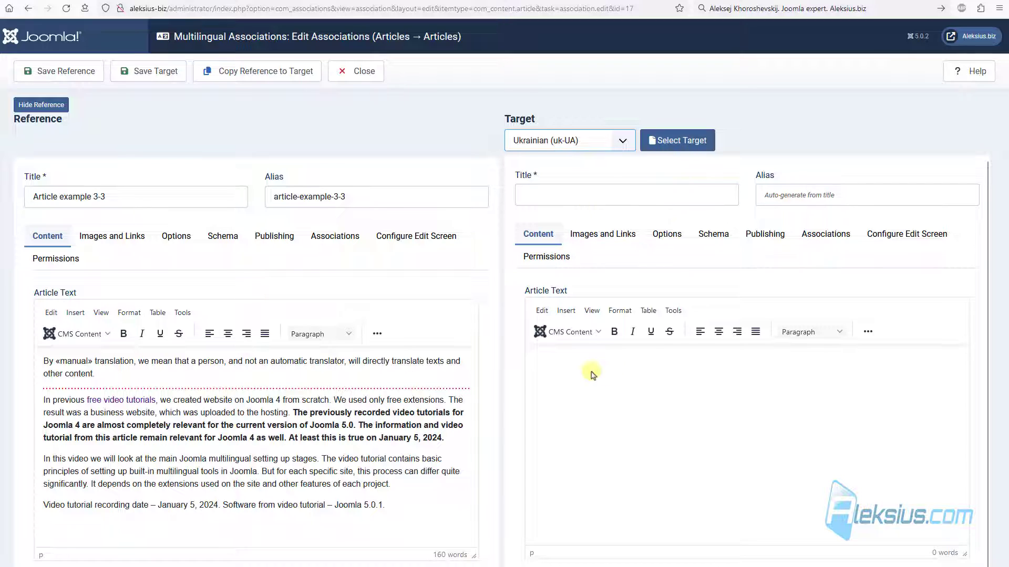
# Assign the Ukrainian target article to the category Приклад категорії 3 (uk-UA)
pyautogui.scroll(-5, 643, 352)
pyautogui.scroll(-4, 647, 362)
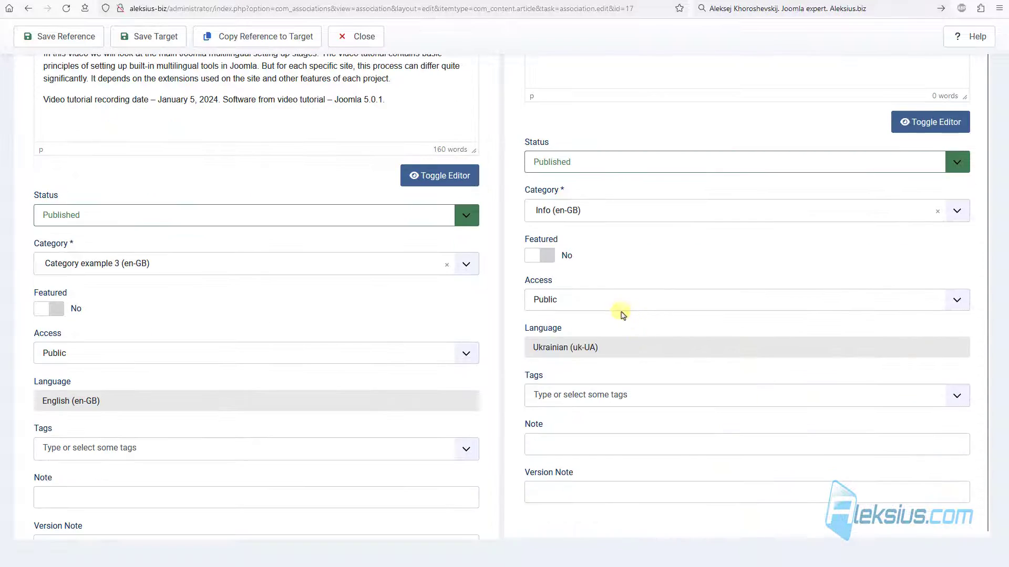
pyautogui.click(610, 215)
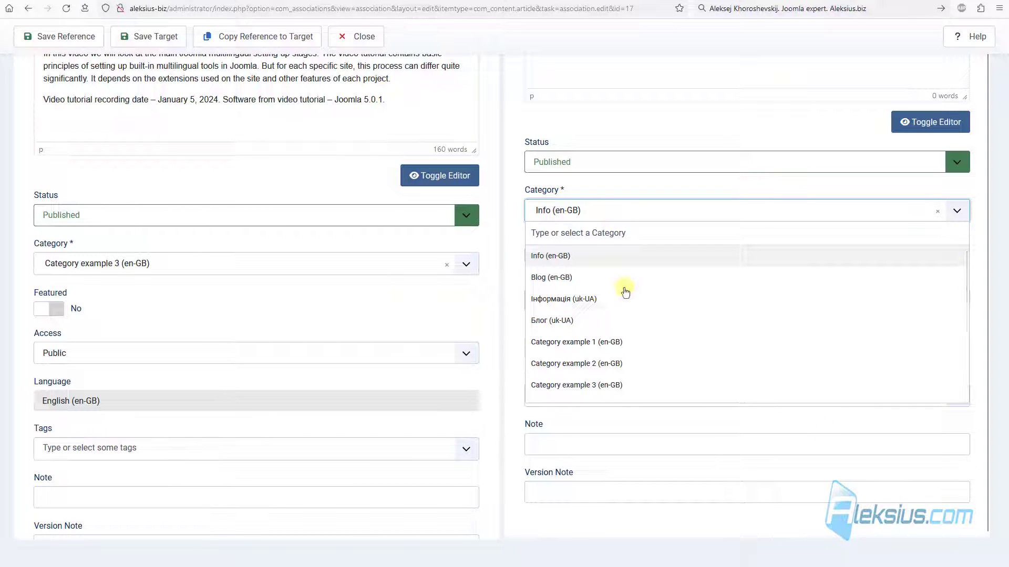
pyautogui.scroll(-2, 625, 294)
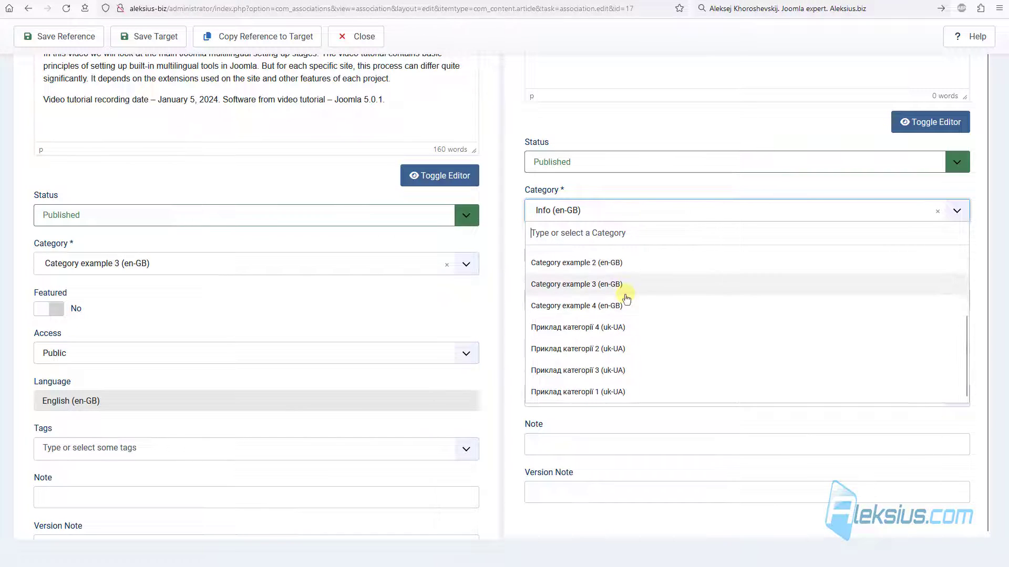
pyautogui.click(643, 371)
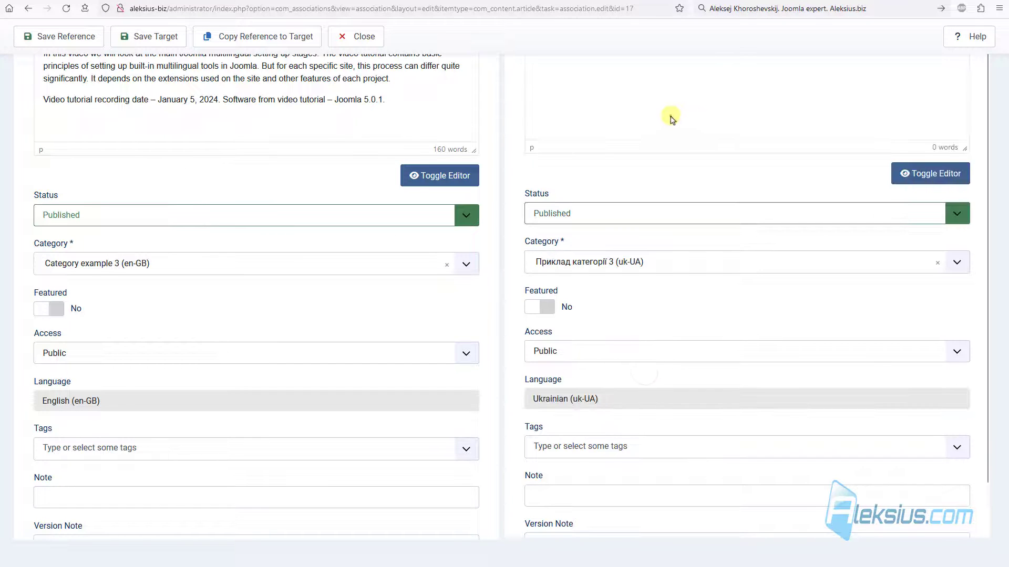
# Title the Ukrainian target article Приклад статті 3-3
pyautogui.scroll(8, 672, 157)
pyautogui.click(583, 197)
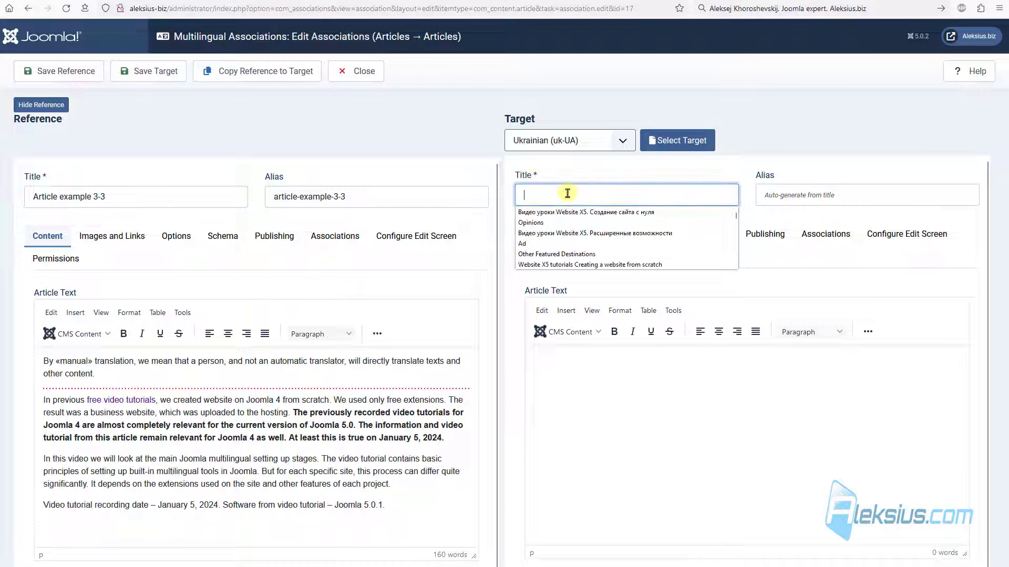
pyautogui.write('Приклад статті 3-3')
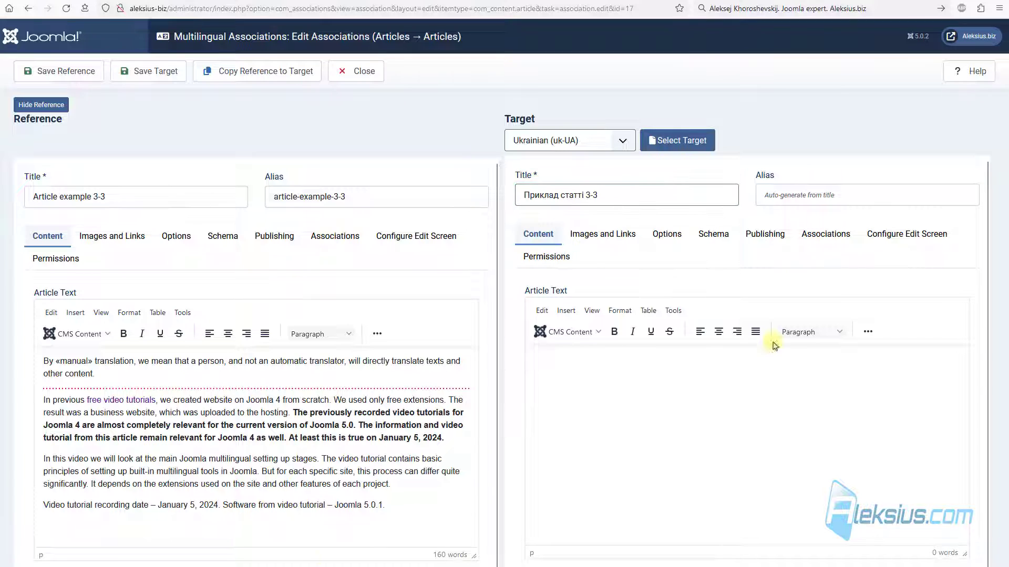
# Fill the target article with the Ukrainian paragraph on language overrides, insert a Read More break, and repeat the same paragraph below it
pyautogui.click(638, 408)
pyautogui.write('Перевизначення для мови дозволяє змінити переклад текстів, які є частиною Joomla або її розширень. Наприклад, напис на кнопці «Увійти» у формі входу на сайт, слова «Автор» в інформації про матеріал та таке інше. Ці тексти є частиною елементів інтерфейсу сайту. Як правило, для них закладено переклад у файлі перекладу.')
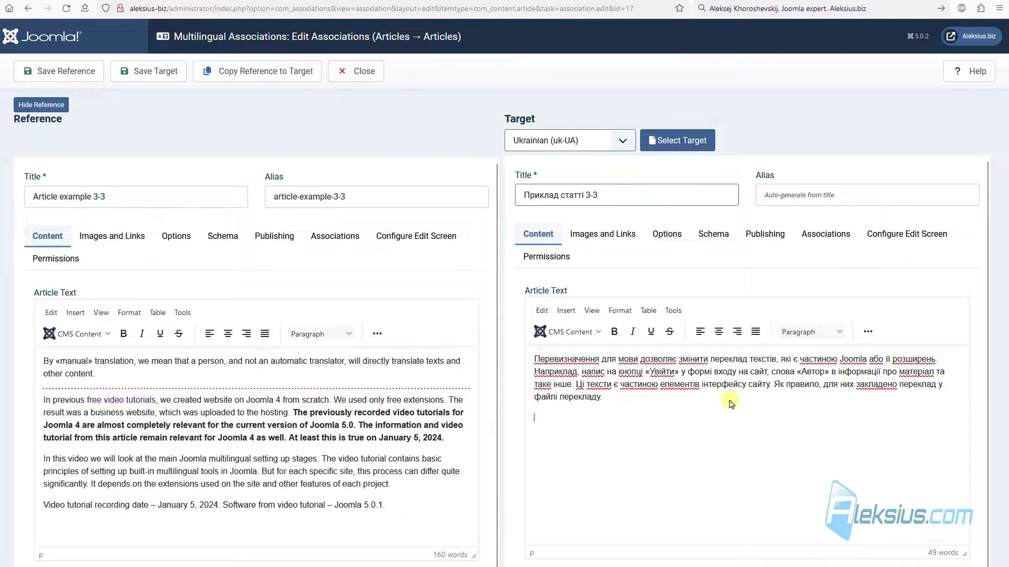
pyautogui.click(560, 331)
pyautogui.click(583, 457)
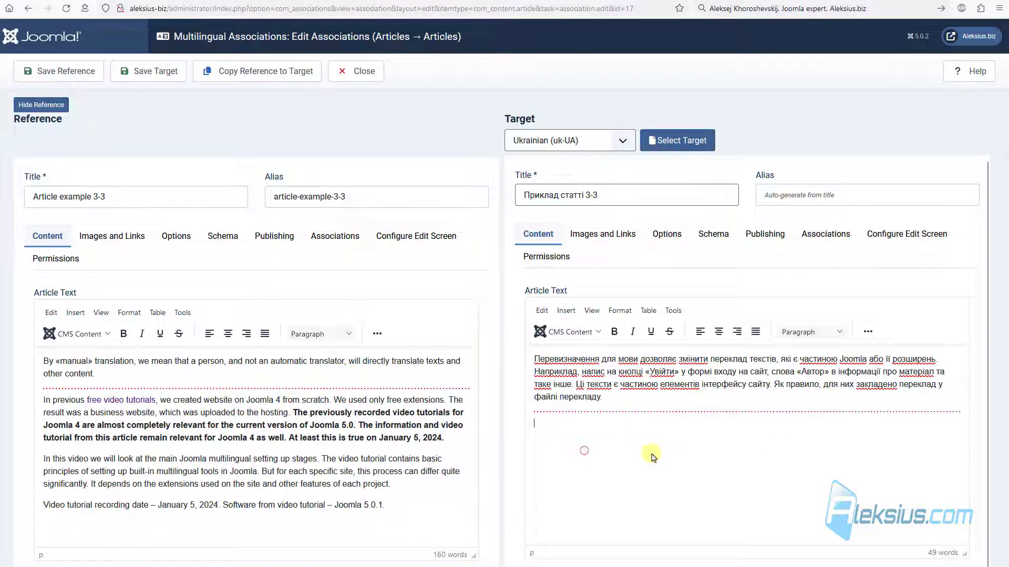
pyautogui.write('Перевизначення для мови дозволяє змінити переклад текстів, які є частиною Joomla або її розширень. Наприклад, напис на кнопці «Увійти» у формі входу на сайт, слова «Автор» в інформації про матеріал та таке інше. Ці тексти є частиною елементів інтерфейсу сайту. Як правило, для них закладено переклад у файлі перекладу.')
pyautogui.click(867, 331)
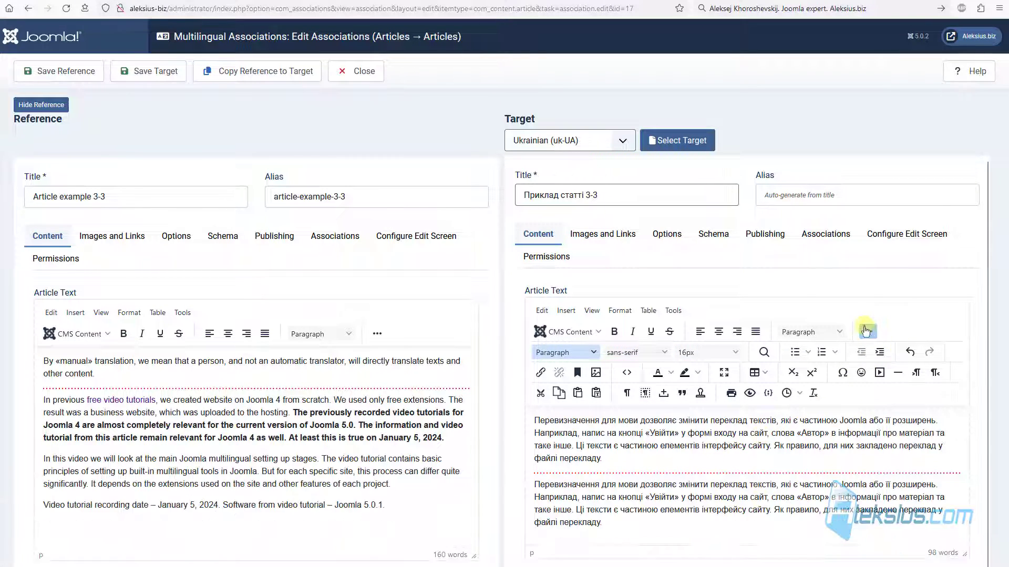
pyautogui.click(868, 332)
# Look through the target article's remaining settings, from images, options and schema to publishing, associations and permissions, and return to its text
pyautogui.click(630, 240)
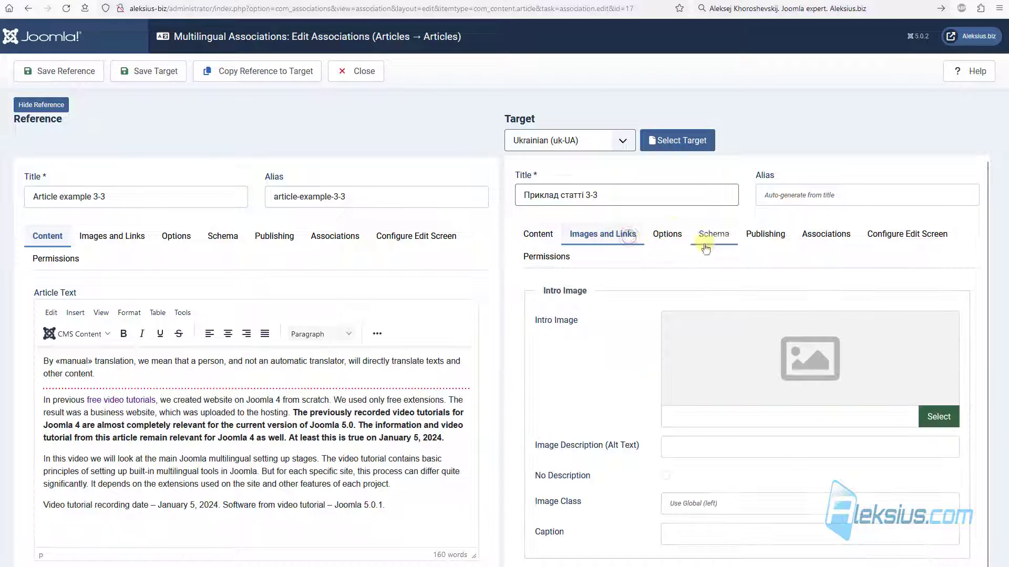
pyautogui.click(666, 235)
pyautogui.click(718, 237)
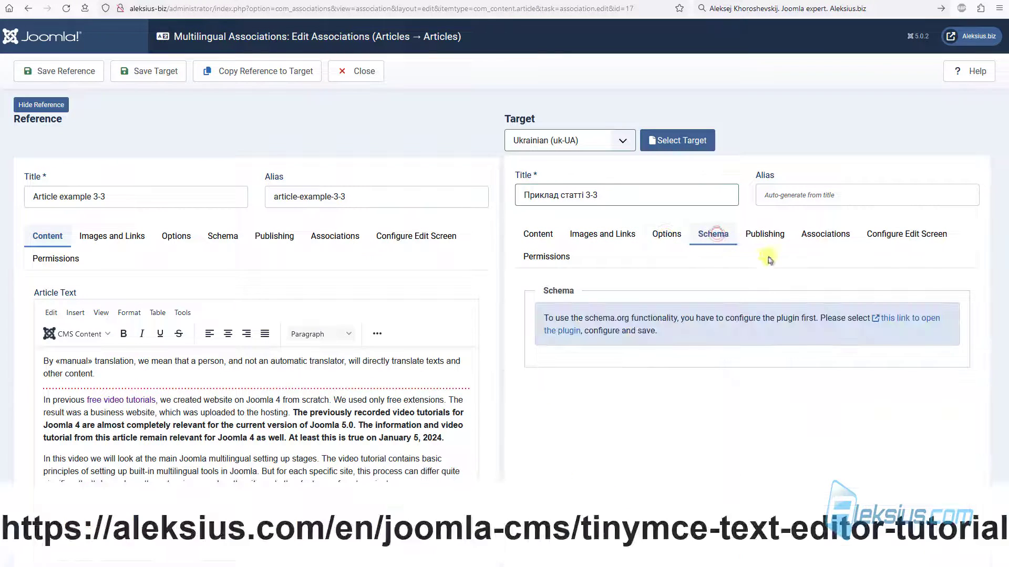
pyautogui.click(774, 236)
pyautogui.click(834, 237)
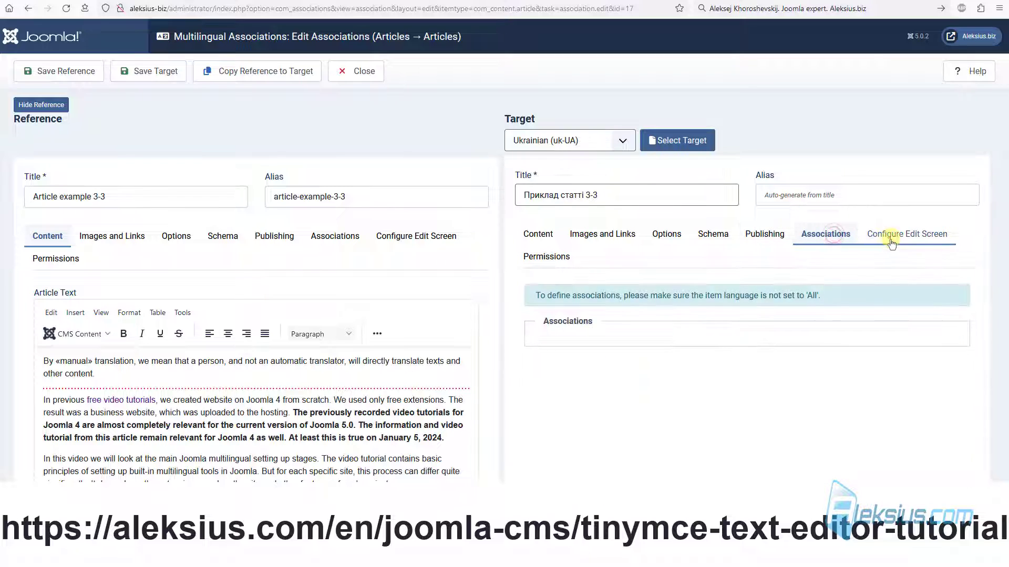
pyautogui.click(890, 239)
pyautogui.click(545, 261)
pyautogui.click(542, 238)
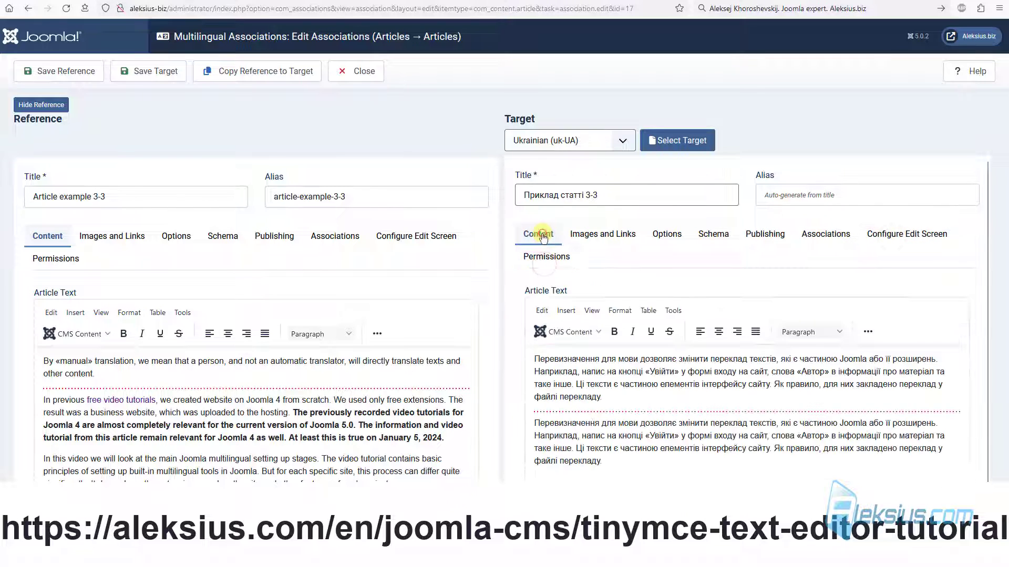
# Review the target article's content and category, then save the target and close the side-by-side association editor
pyautogui.scroll(-2, 790, 319)
pyautogui.scroll(-5, 790, 319)
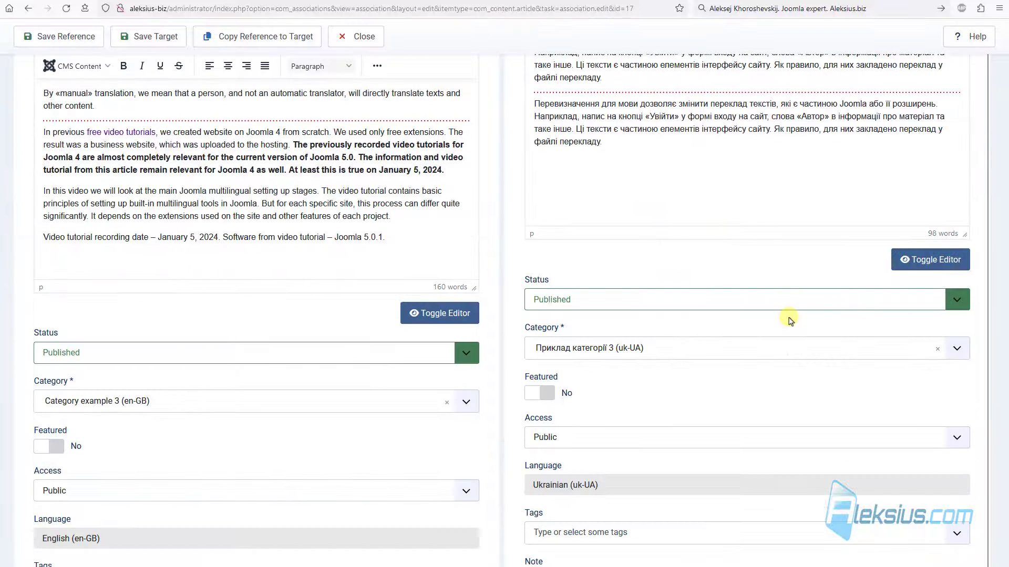
pyautogui.scroll(5, 790, 319)
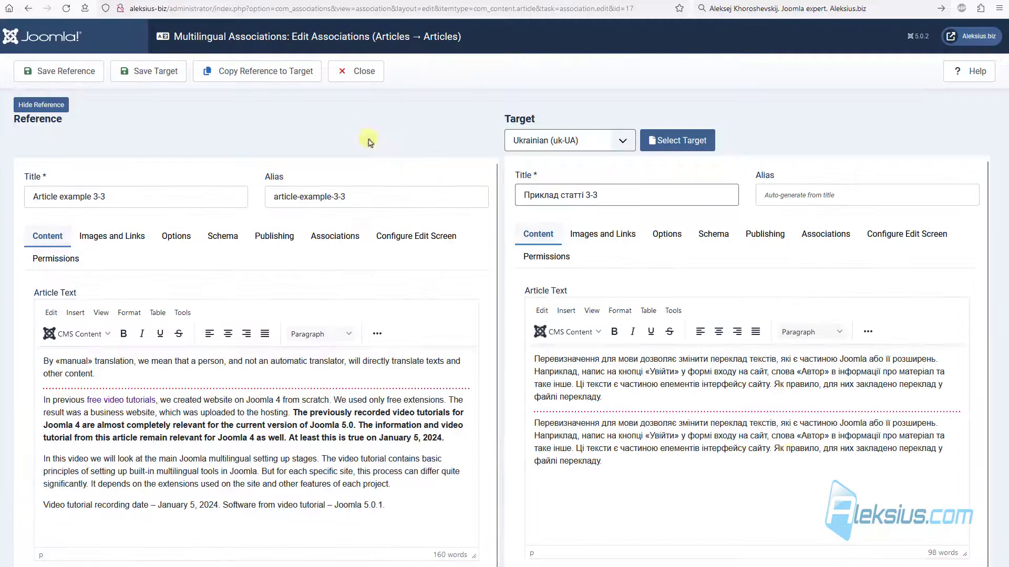
pyautogui.click(175, 75)
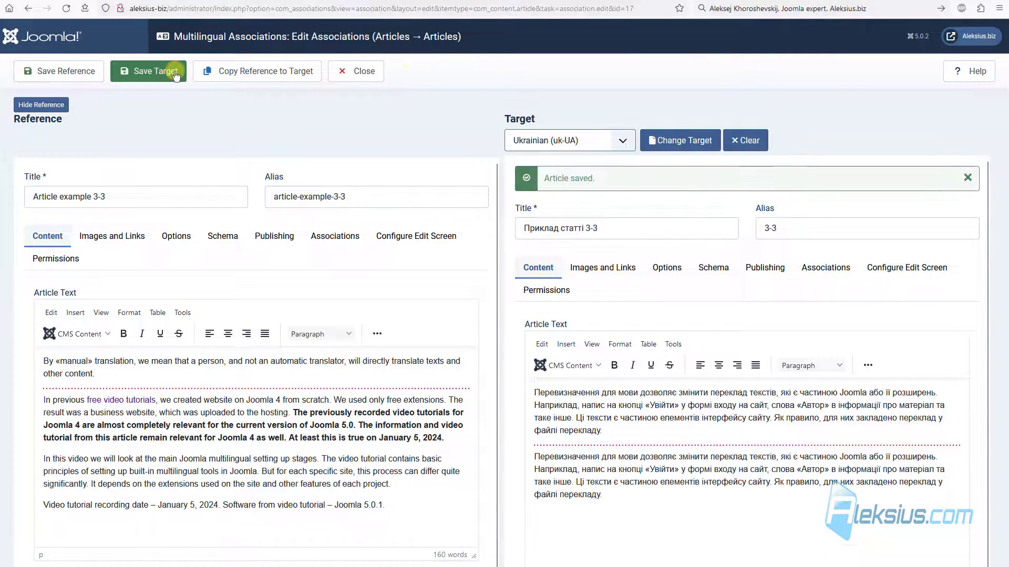
pyautogui.click(363, 76)
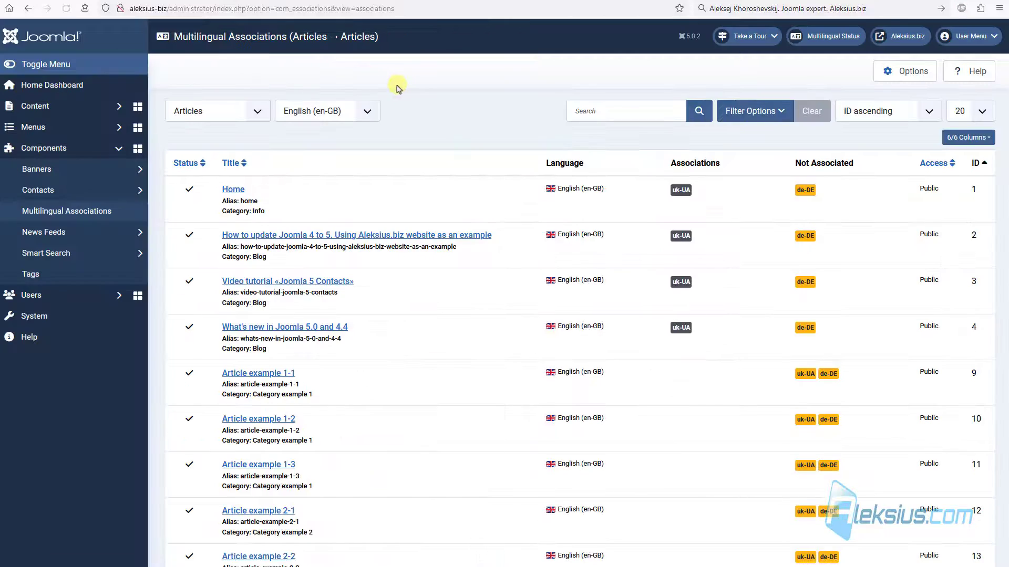
# Open the list of articles and check which ones have associations, including the Ukrainian association of Article example 3-3
pyautogui.click(49, 106)
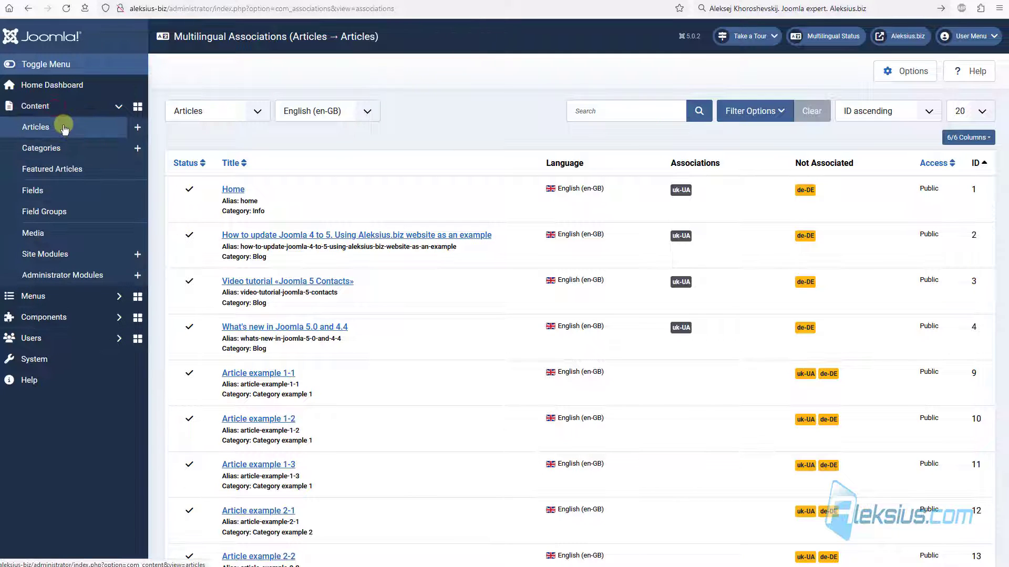
pyautogui.click(63, 129)
pyautogui.scroll(-4, 484, 271)
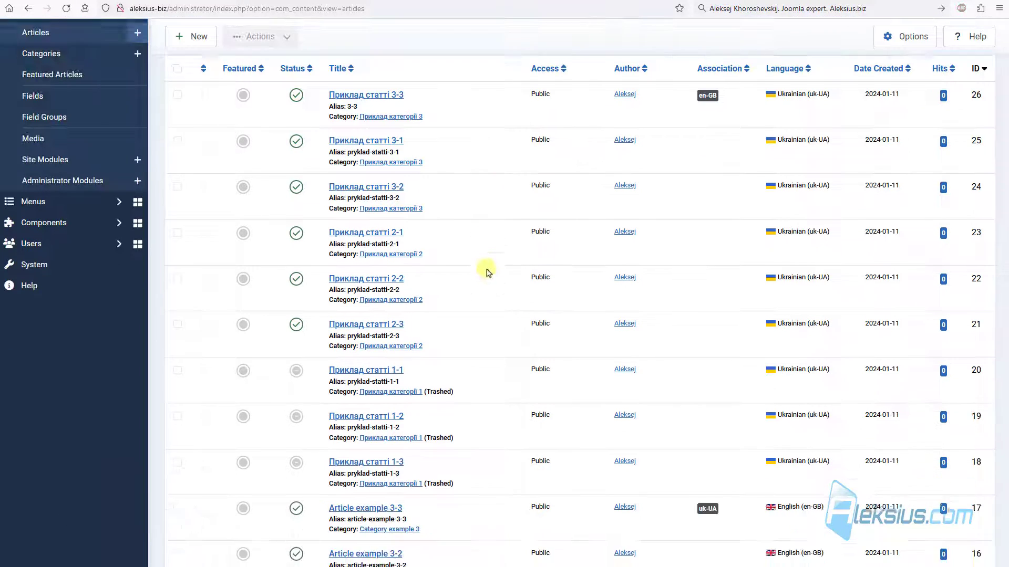
pyautogui.scroll(-3, 486, 269)
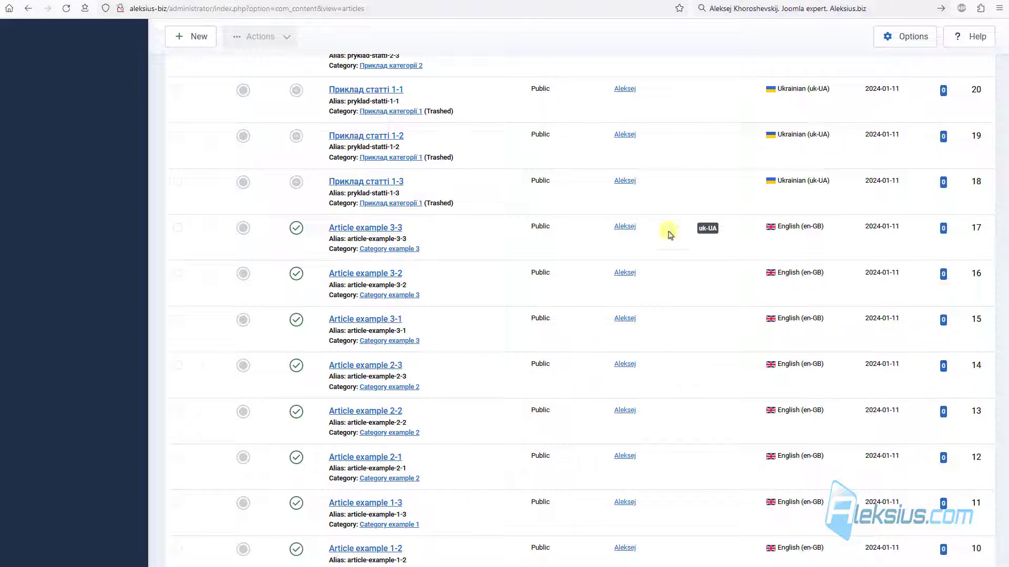
pyautogui.scroll(1, 631, 247)
pyautogui.moveTo(710, 231)
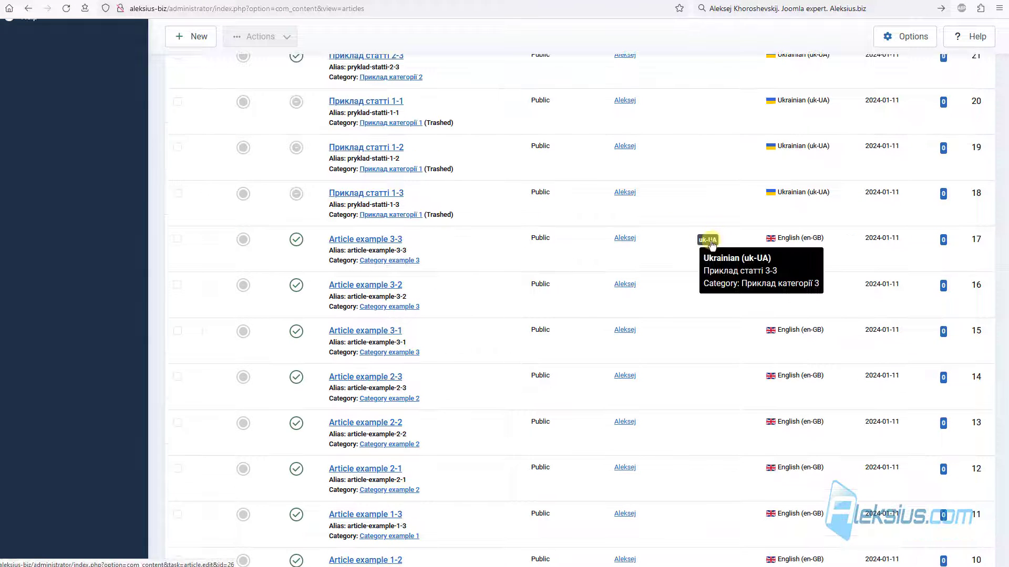
pyautogui.scroll(-6, 712, 243)
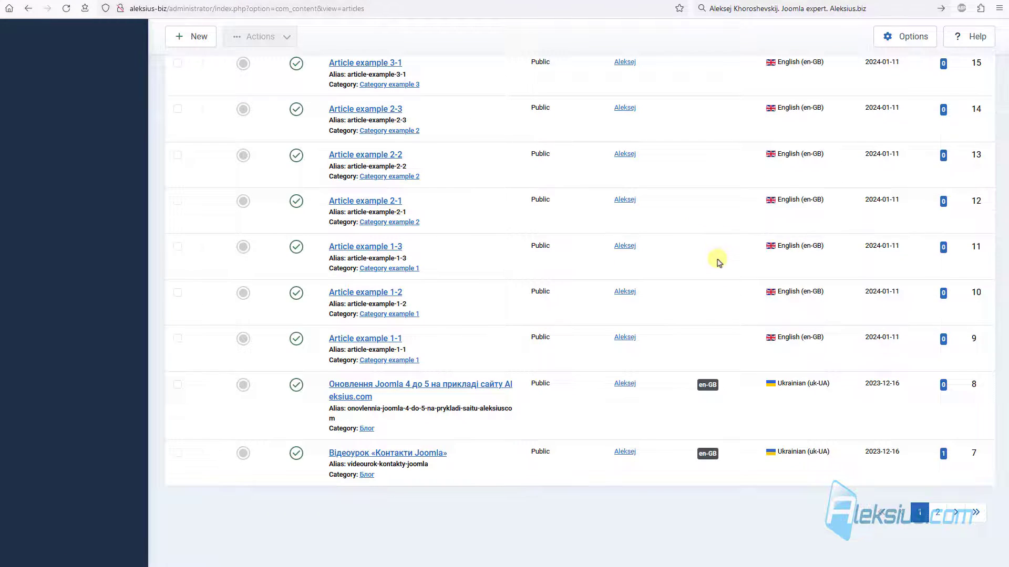
# Open the article Приклад статті 3-3 and view its language associations
pyautogui.scroll(6, 717, 260)
pyautogui.scroll(6, 718, 262)
pyautogui.moveTo(704, 99)
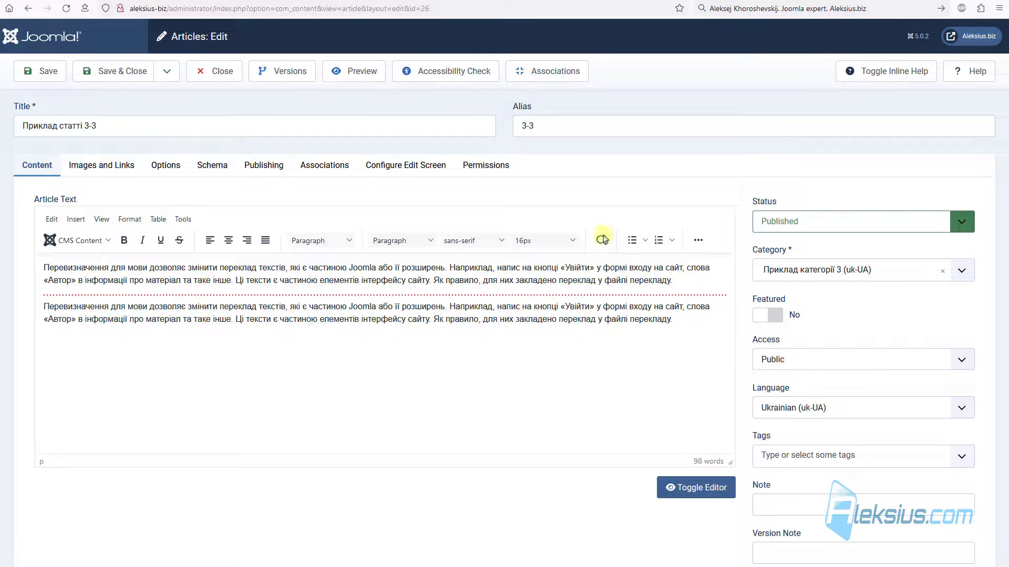
pyautogui.click(323, 166)
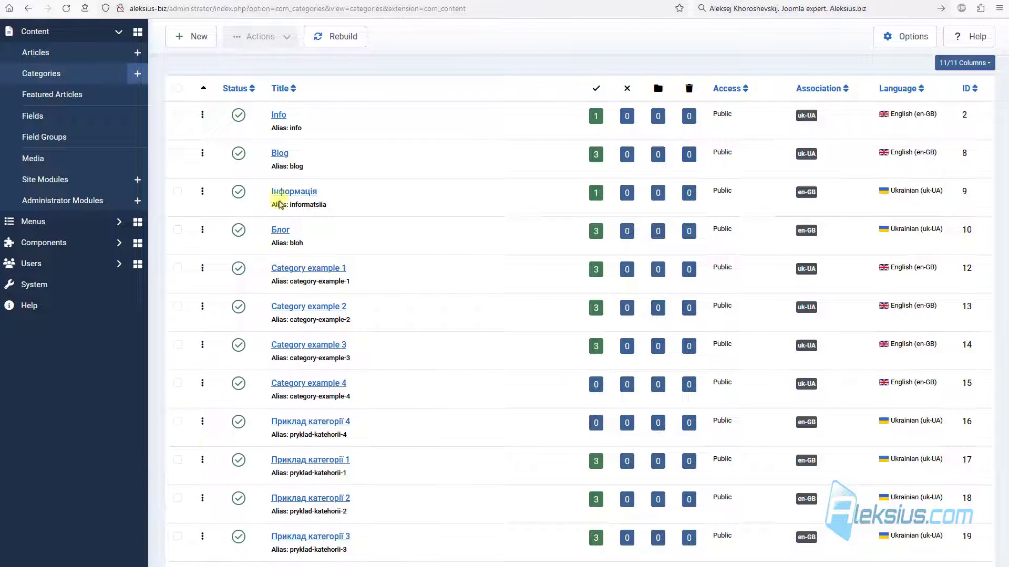
# Return to the first page of the article list and check the language associations of the example articles
pyautogui.click(38, 52)
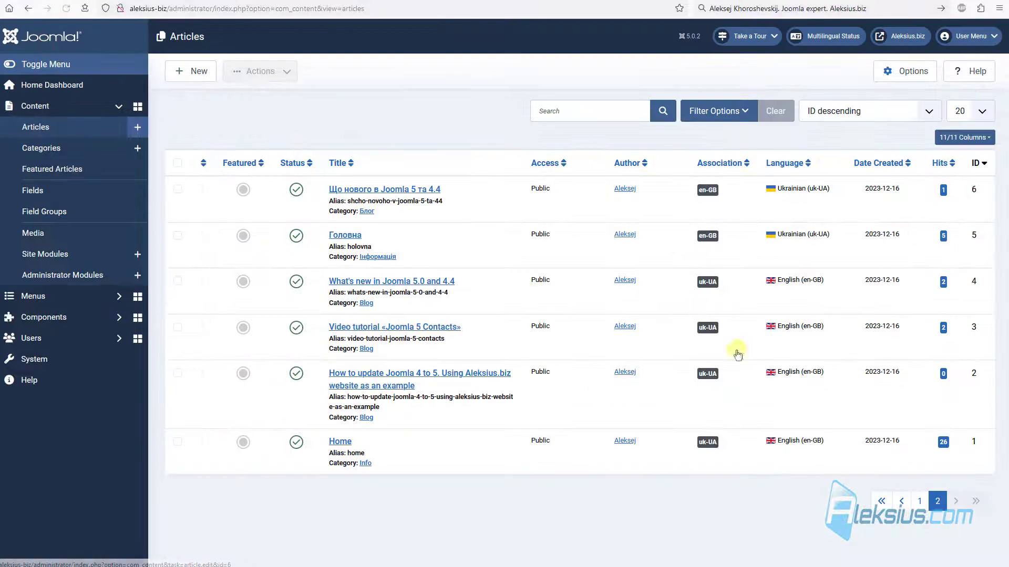
pyautogui.click(920, 502)
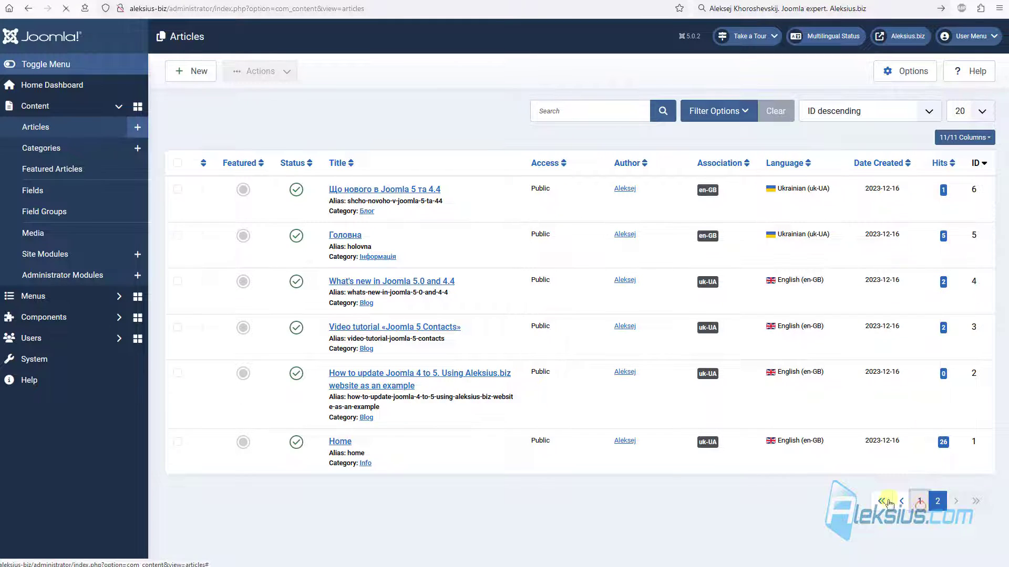
pyautogui.scroll(-7, 688, 347)
pyautogui.scroll(-4, 688, 347)
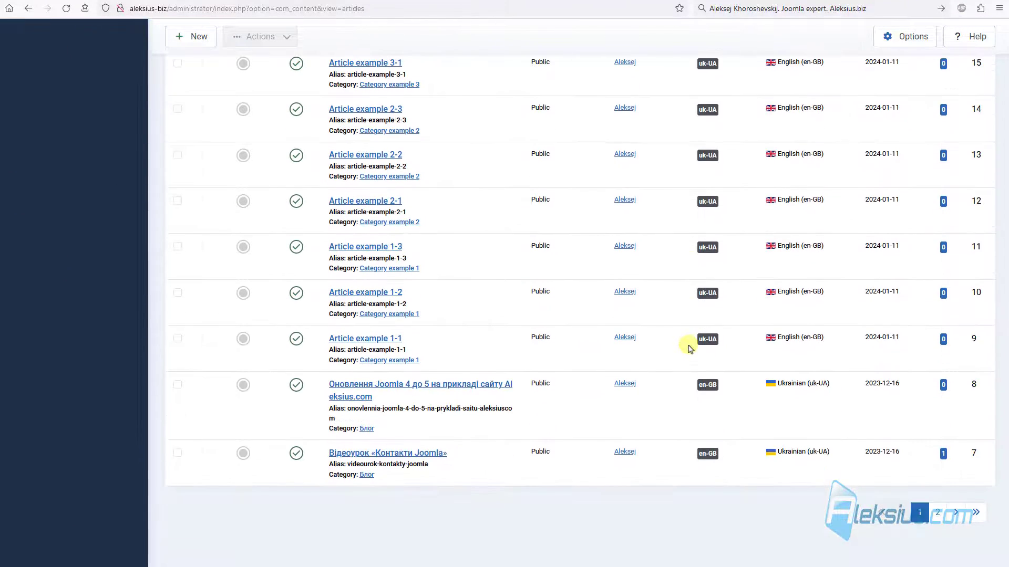
# List the English Main Menu's items to check their associations
pyautogui.scroll(12, 689, 346)
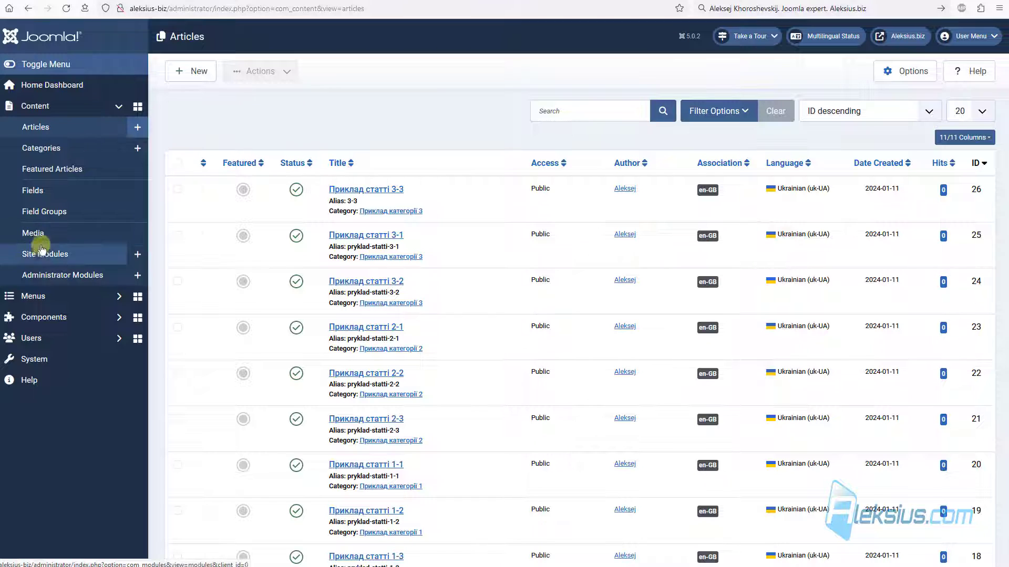
pyautogui.click(48, 296)
pyautogui.click(40, 248)
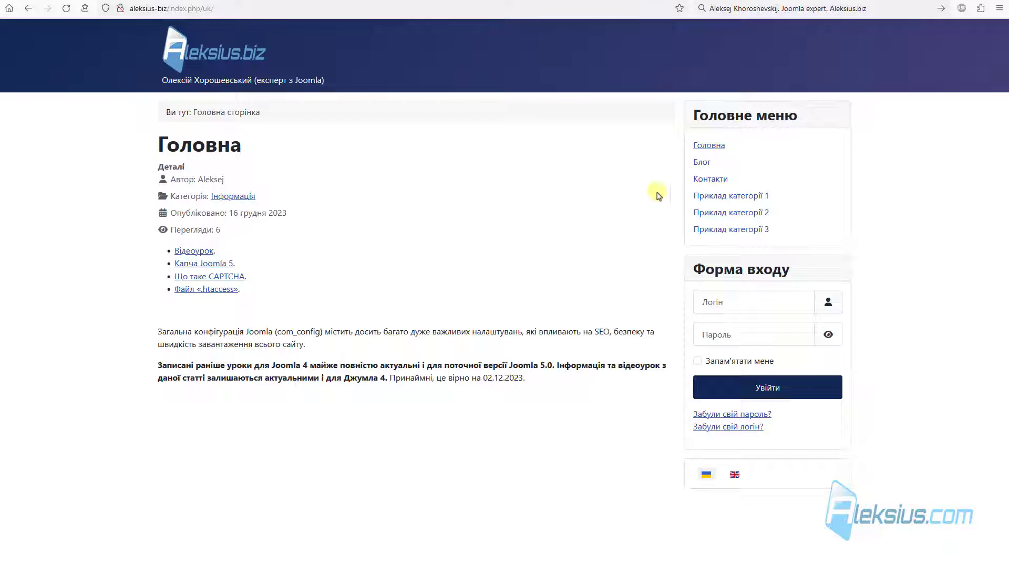
# Test the site's language switching by opening Приклад категорії 1 and Article example 1-2, switching to Ukrainian, and returning to the home page
pyautogui.click(742, 200)
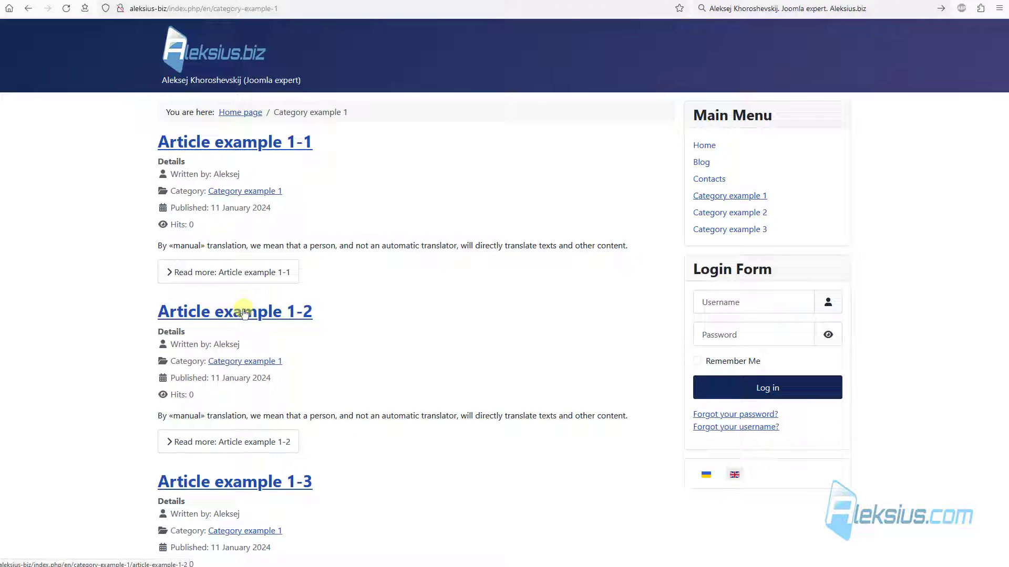
pyautogui.click(245, 314)
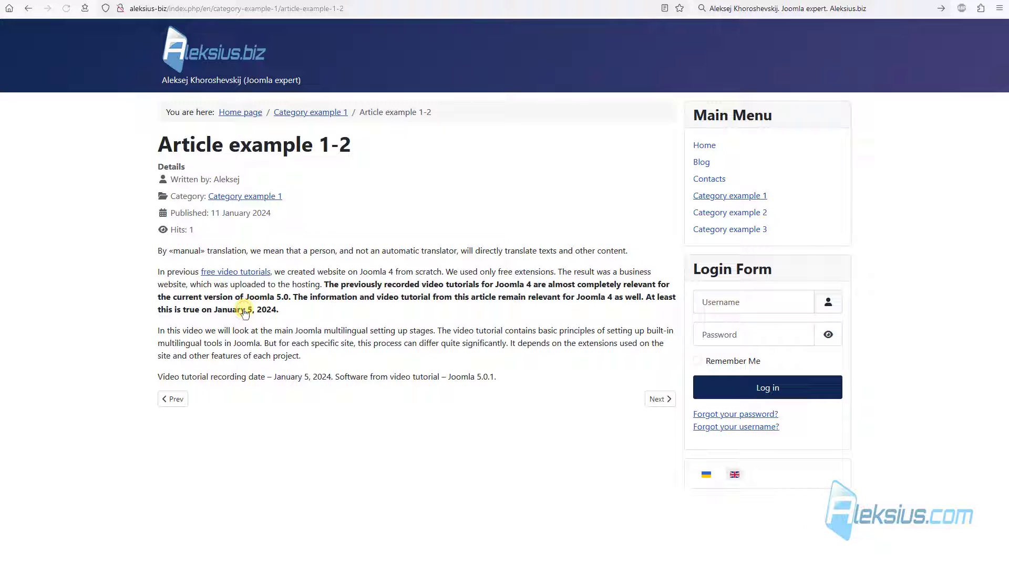
pyautogui.click(706, 475)
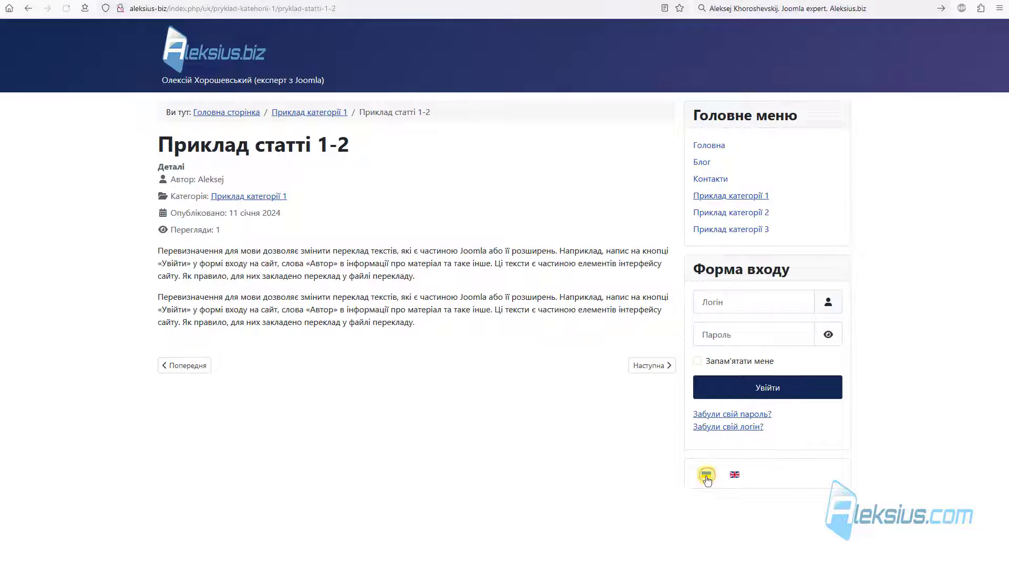
pyautogui.click(200, 48)
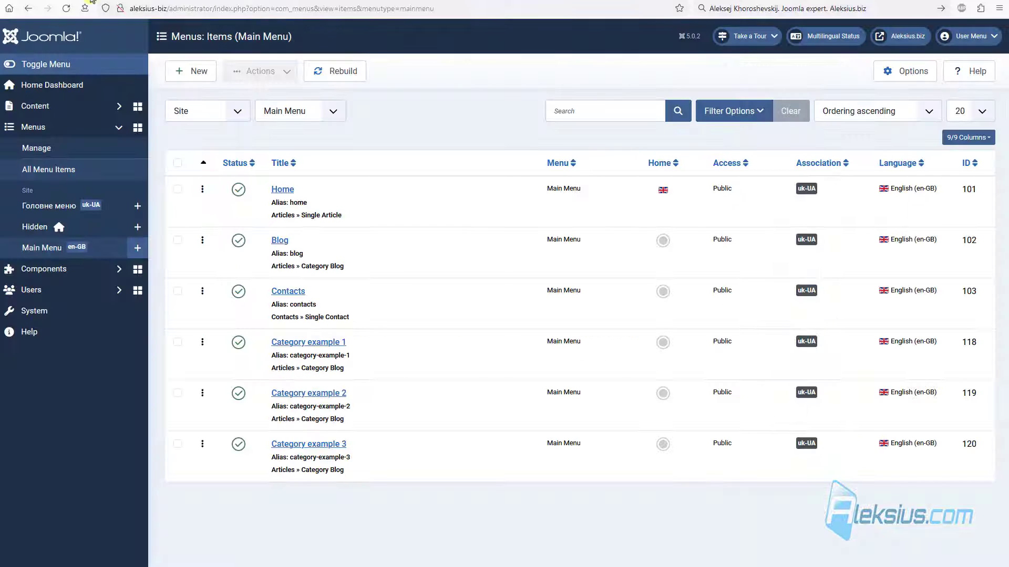
# Open the list of installed site languages in the system settings
pyautogui.click(83, 310)
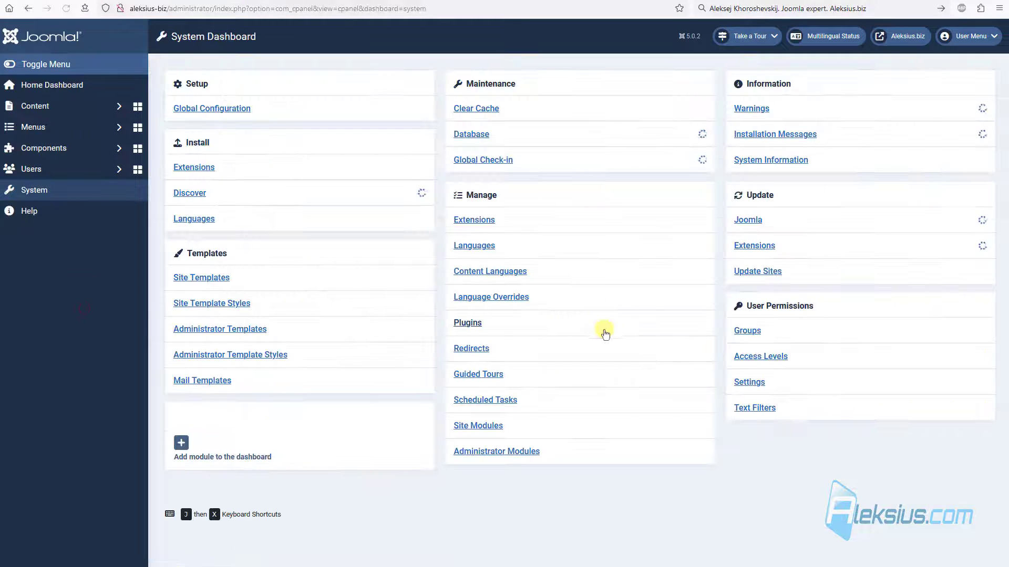
pyautogui.click(475, 246)
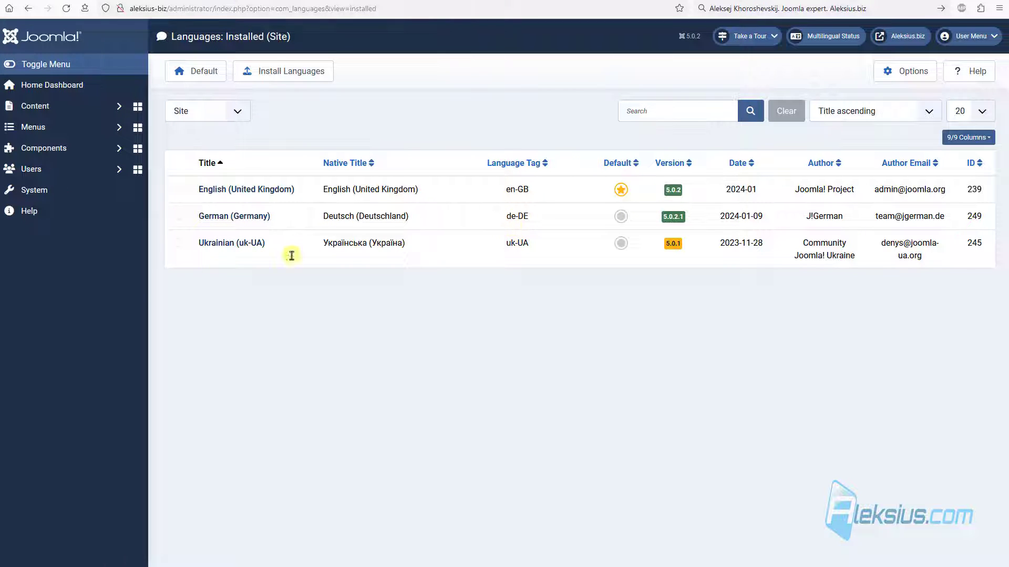
# Open the article categories and check which categories are associated with Category example 4, closing it without changes
pyautogui.click(53, 105)
pyautogui.click(67, 160)
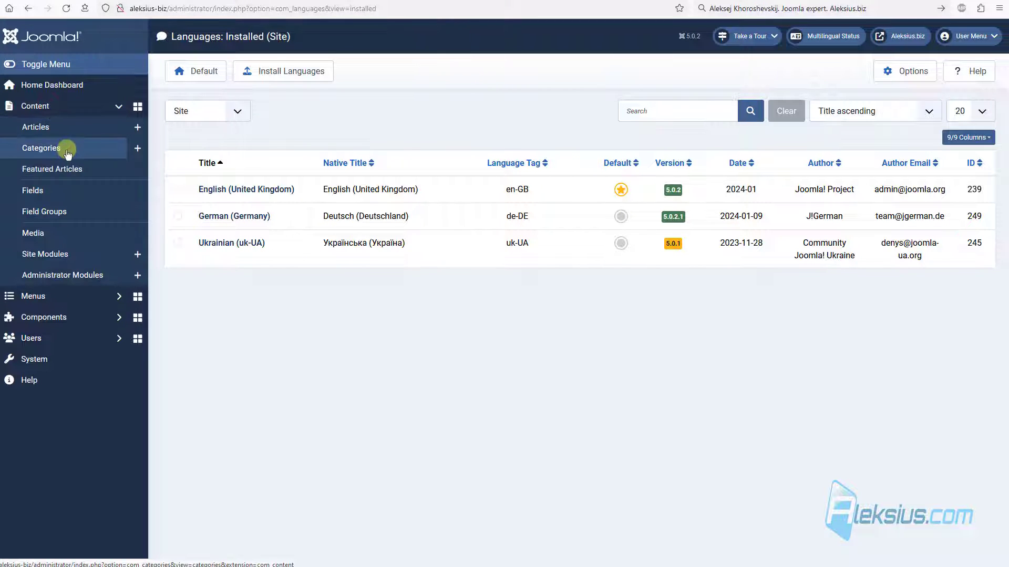
pyautogui.scroll(-3, 400, 232)
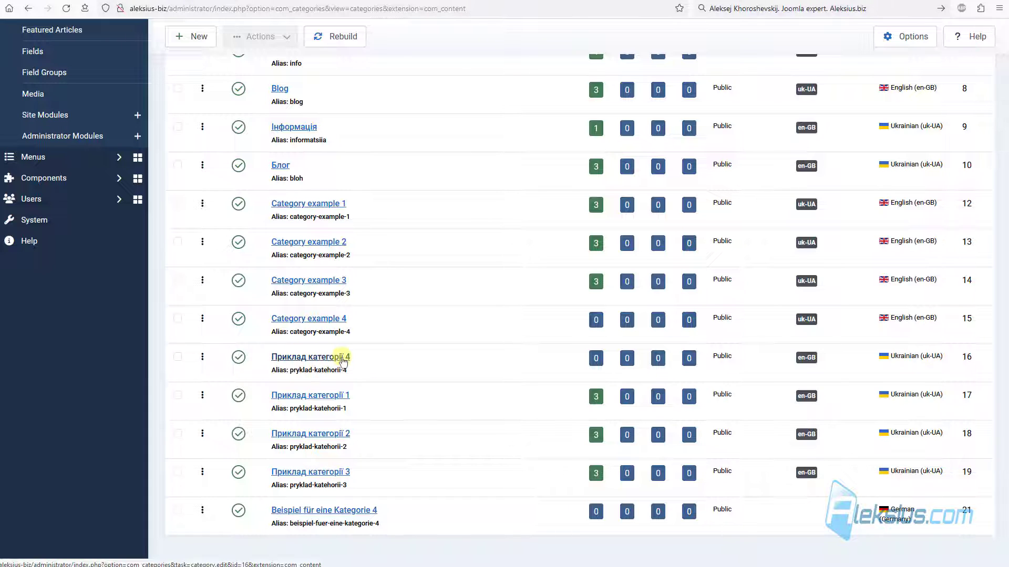
pyautogui.click(334, 320)
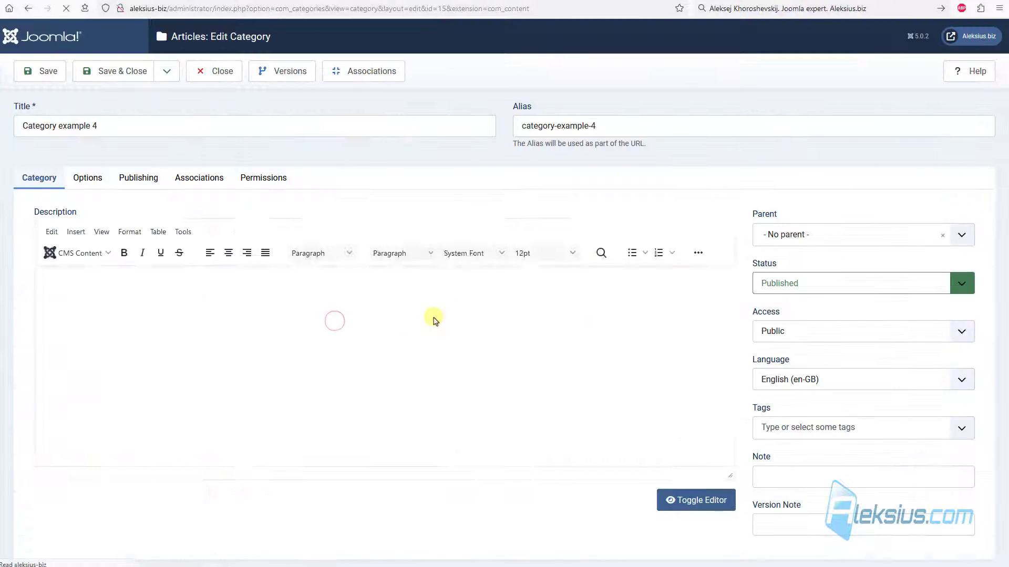
pyautogui.click(213, 178)
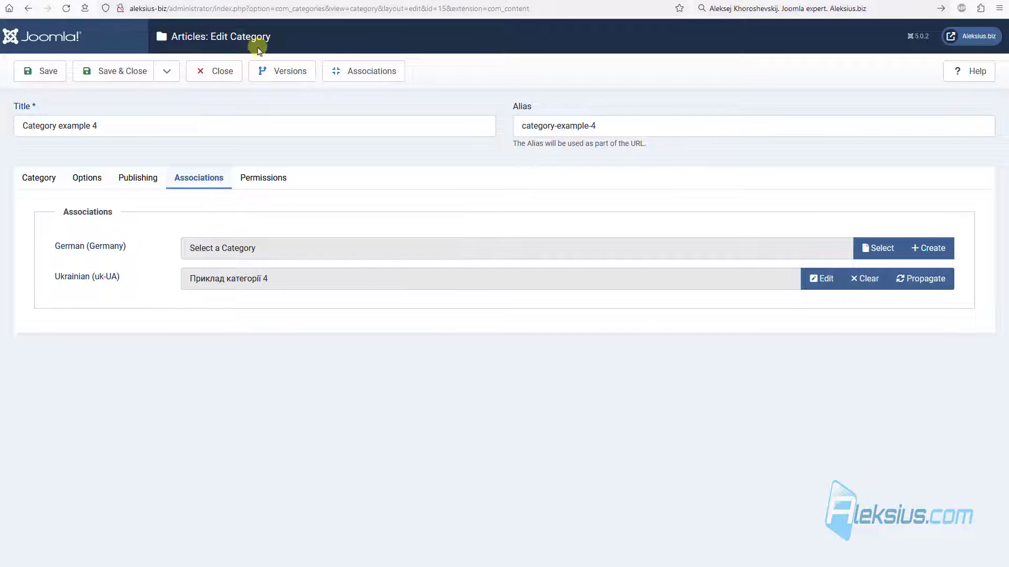
pyautogui.click(222, 74)
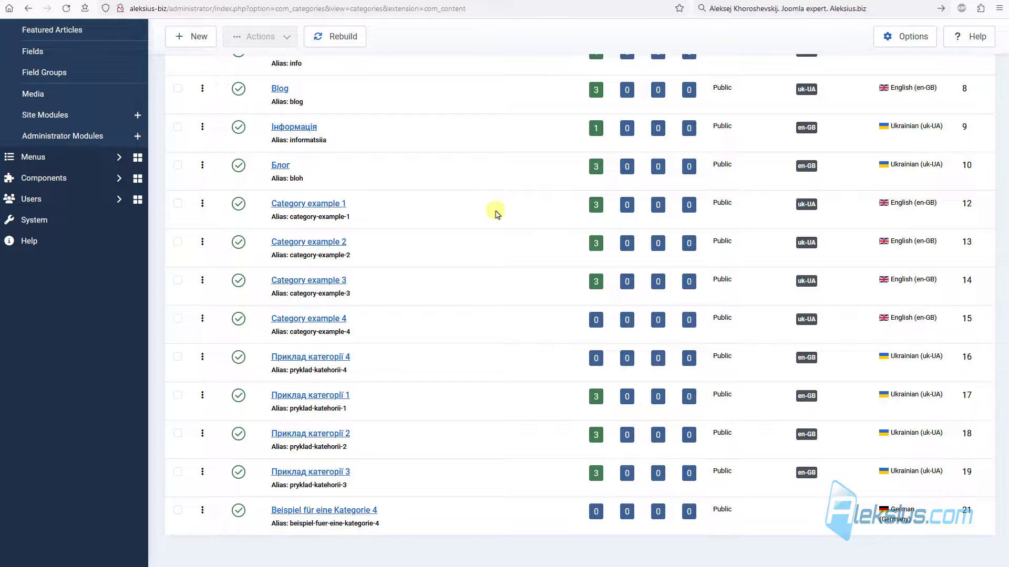
# Associate Beispiel für eine Kategorie 4 with the English category Category example 4, save it, and propagate the association
pyautogui.click(324, 510)
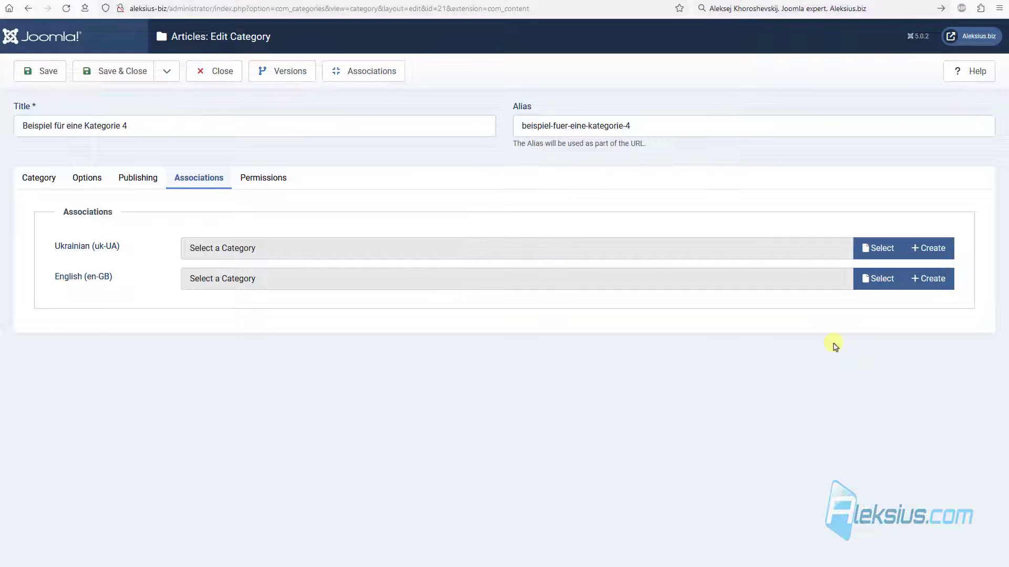
pyautogui.click(866, 282)
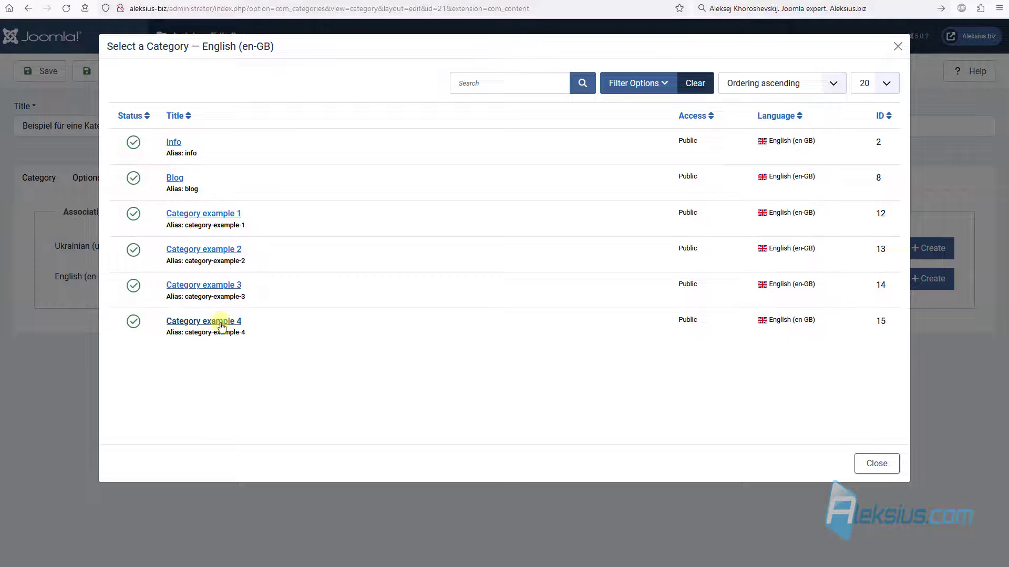
pyautogui.click(221, 326)
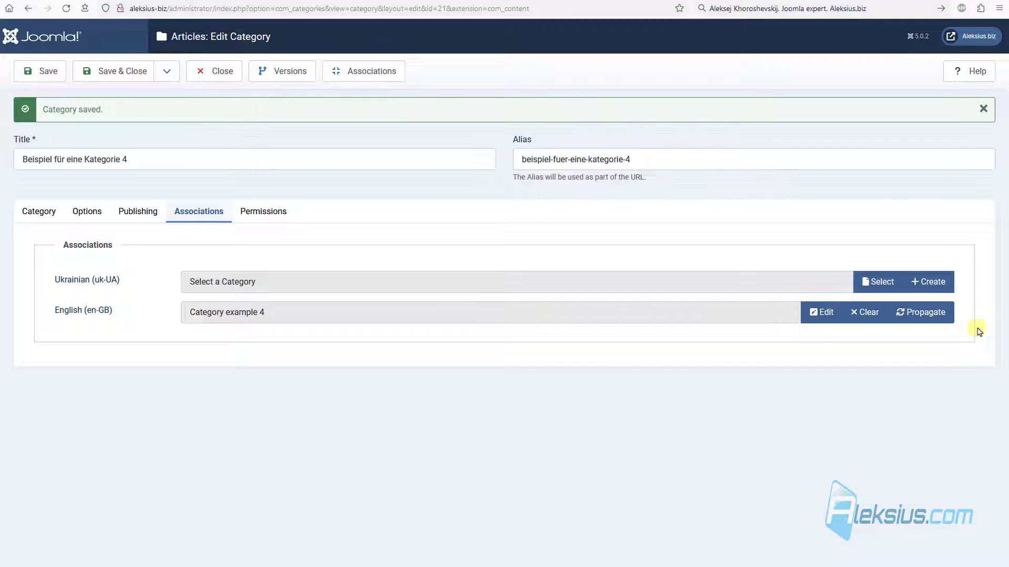
pyautogui.click(914, 314)
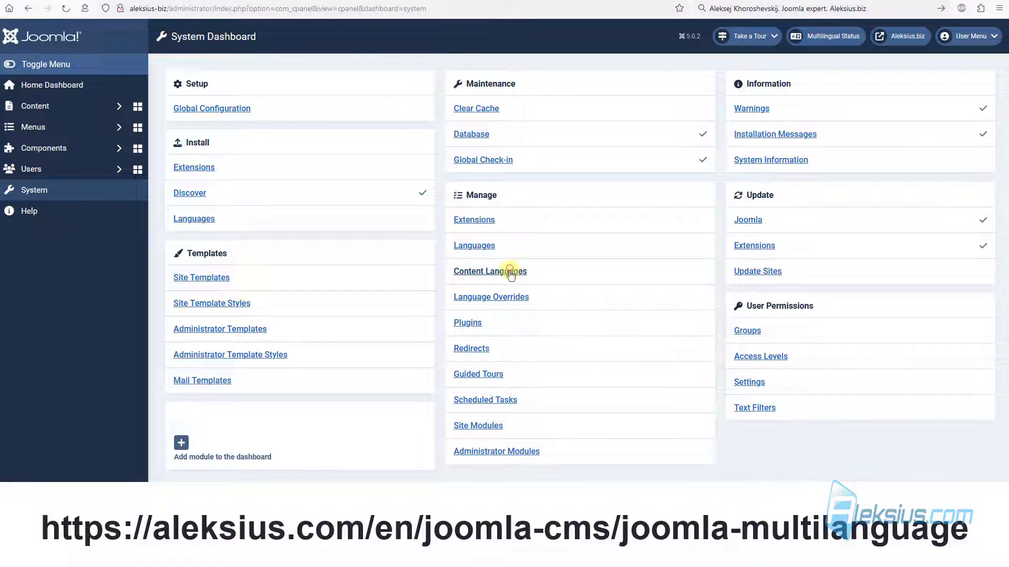
# Open the Ukrainian (uk-UA) content language's settings from the list of content languages
pyautogui.click(509, 271)
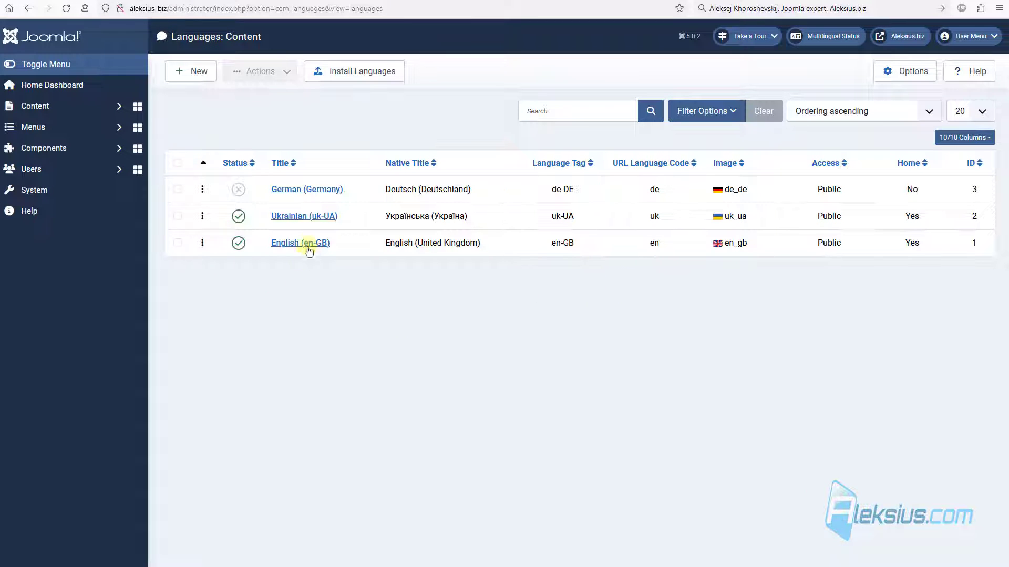
pyautogui.click(304, 220)
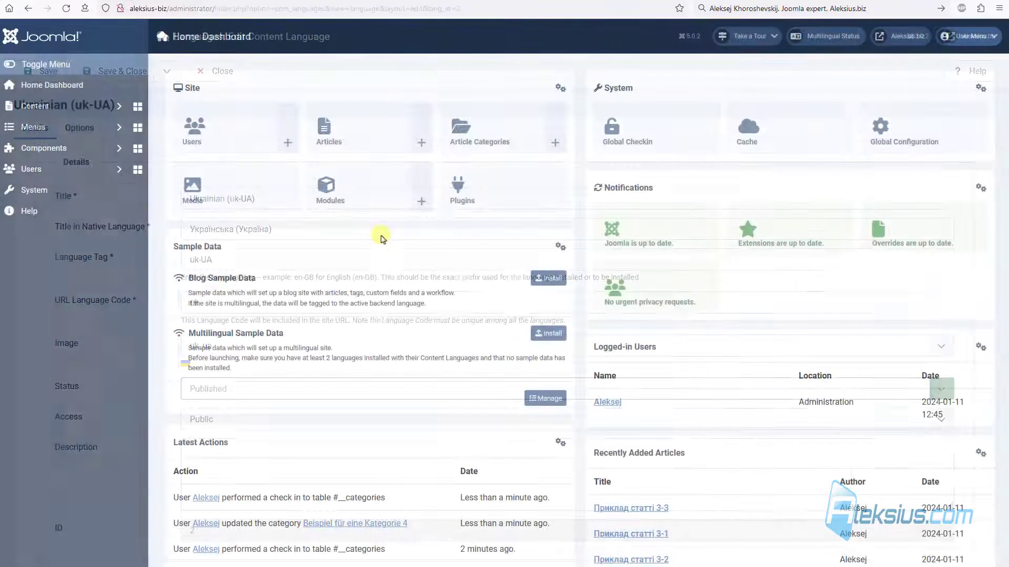
pyautogui.click(376, 192)
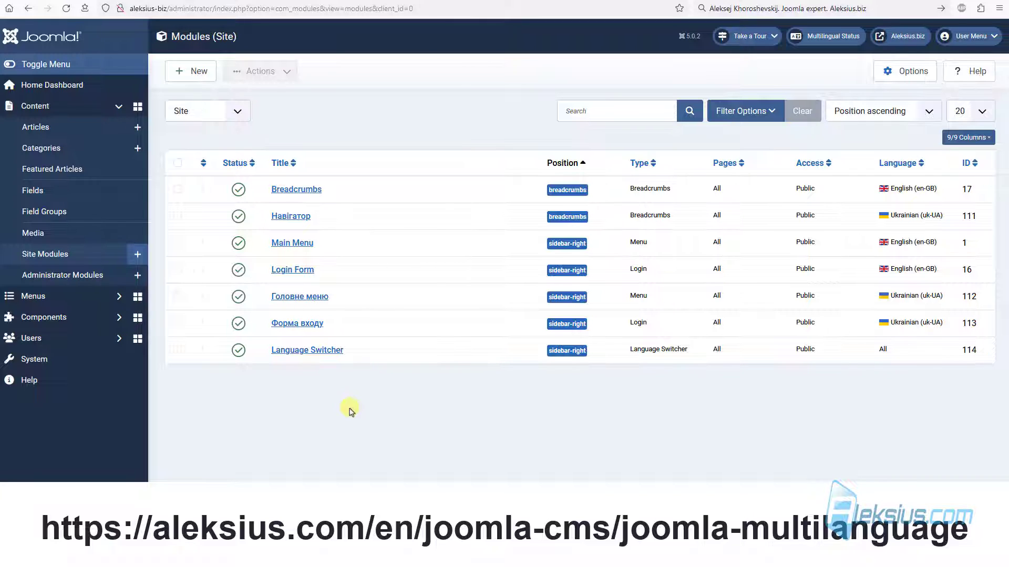
# Enable Use Dropdown in the Language Switcher site module, save it, and check the reloaded switcher on the site's home page
pyautogui.click(311, 352)
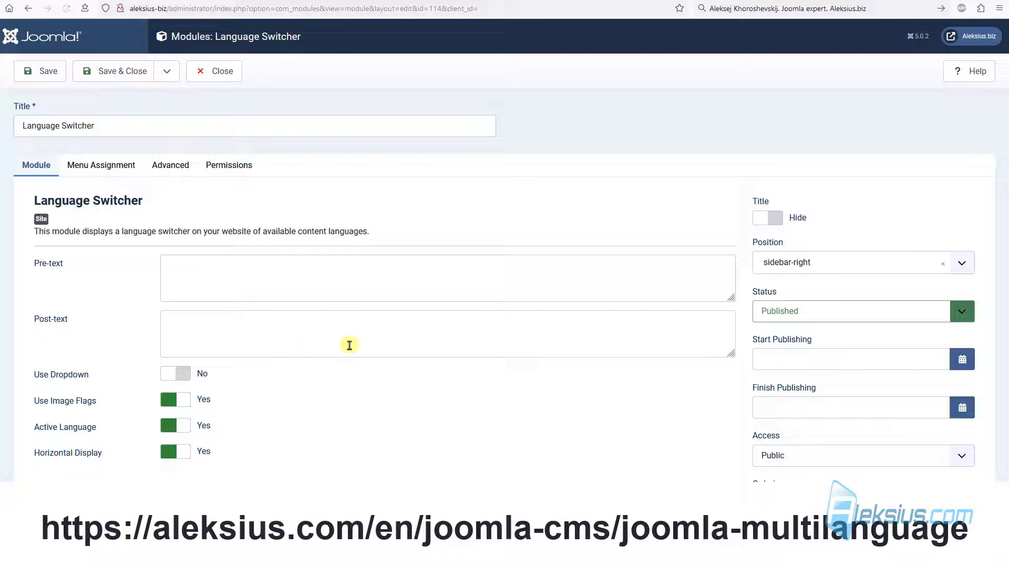
pyautogui.click(180, 374)
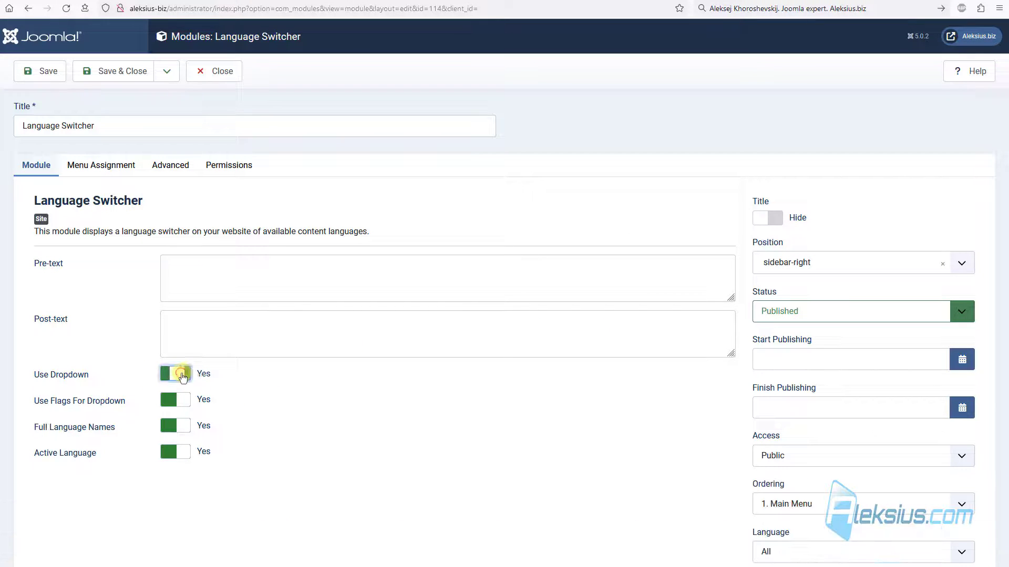
pyautogui.click(29, 70)
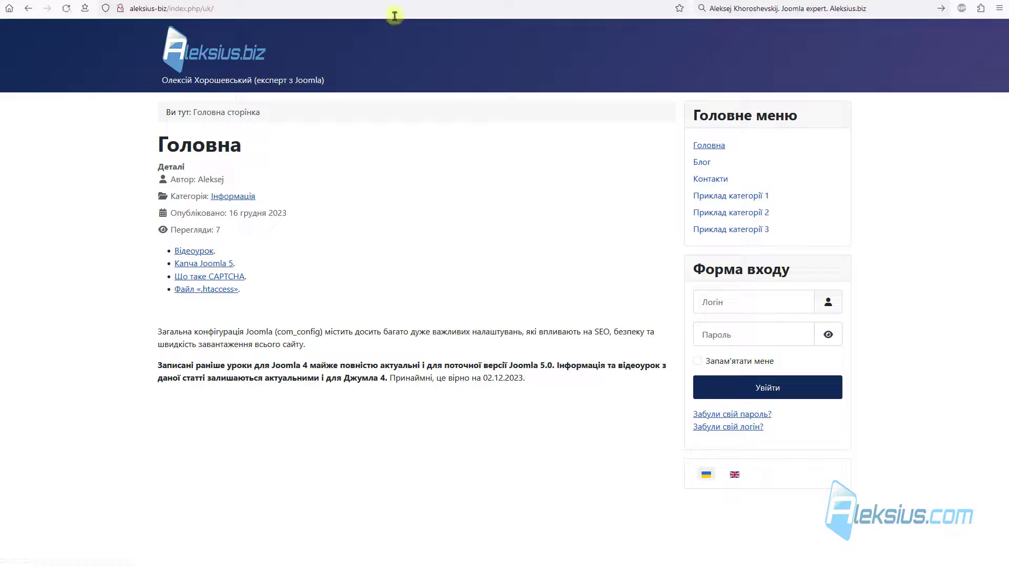
pyautogui.press('F5')
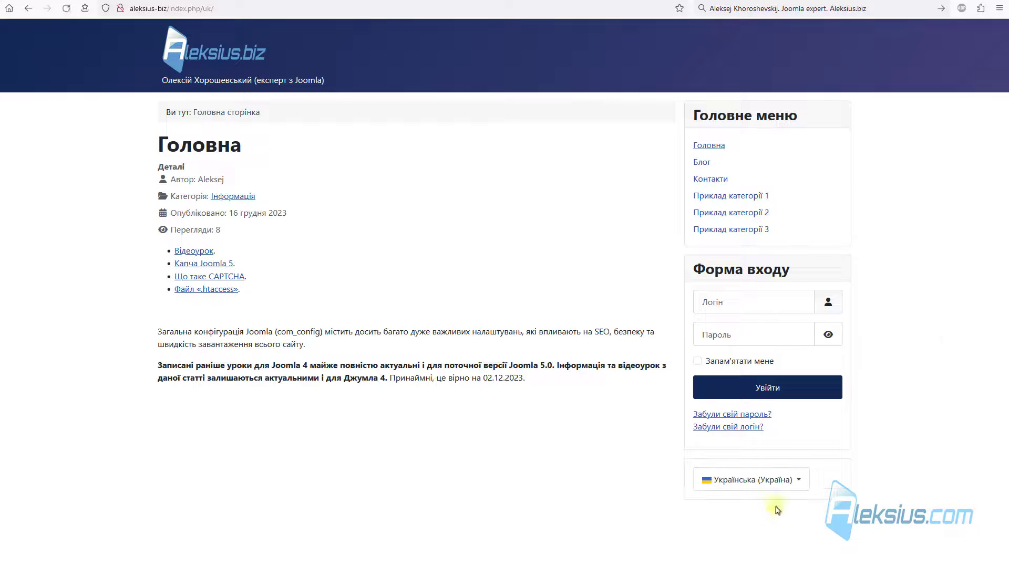
pyautogui.click(773, 482)
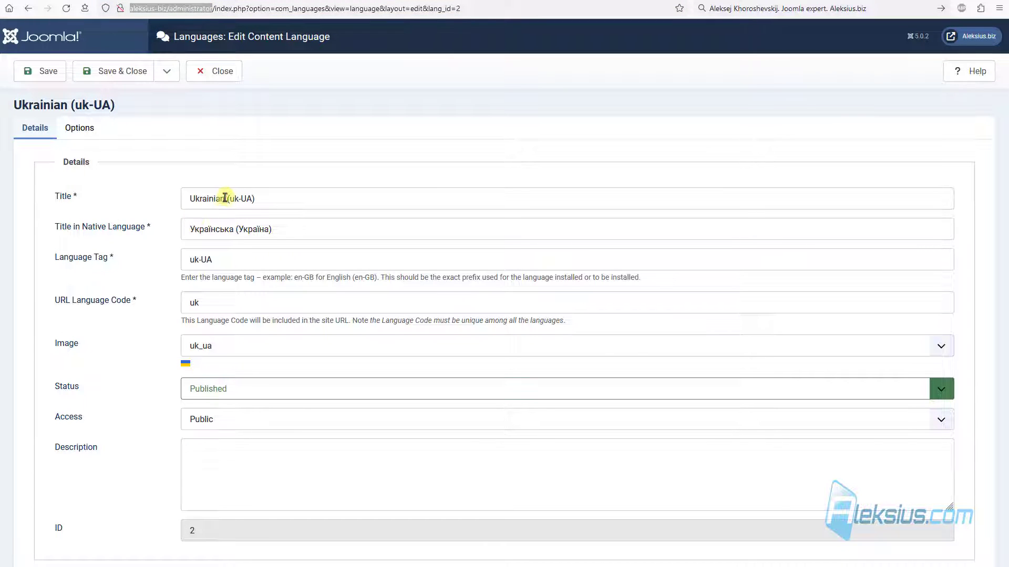
# Set the Ukrainian content language's native title to Ukrainian, save it, and check the language switcher on the site
pyautogui.doubleClick(225, 198)
pyautogui.hotkey('ctrl', 'c')
pyautogui.tripleClick(225, 223)
pyautogui.hotkey('ctrl', 'v')
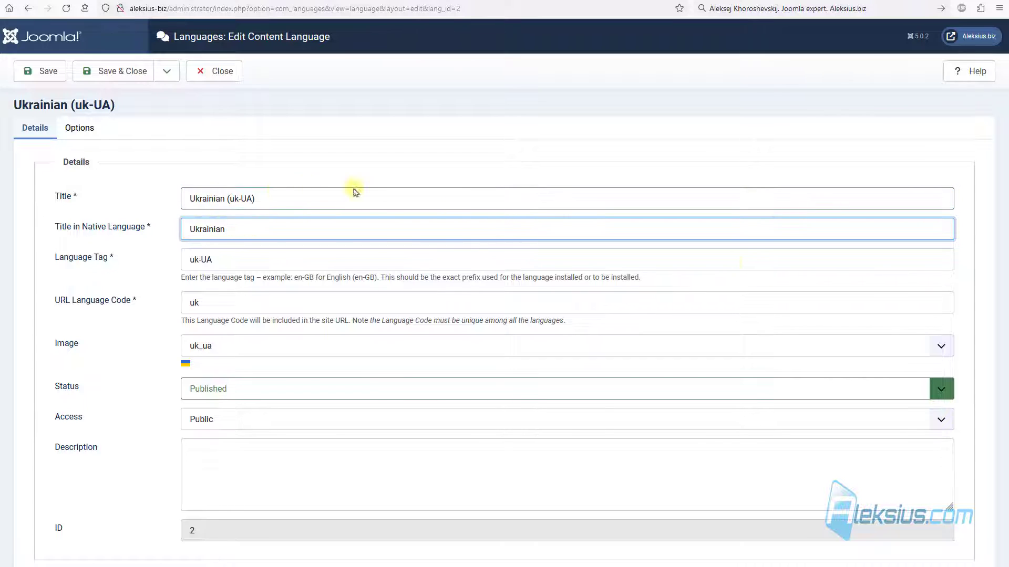
pyautogui.click(53, 72)
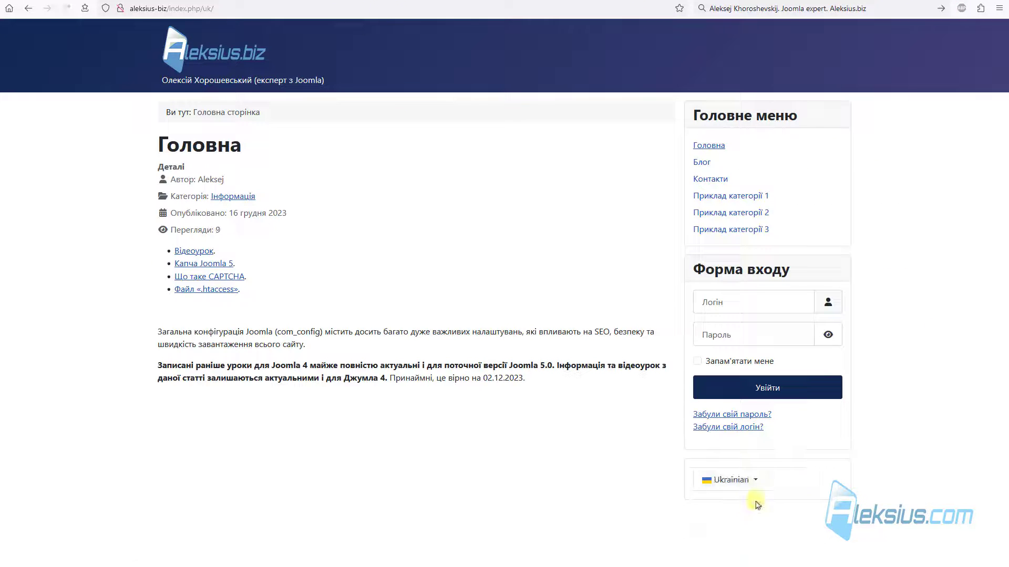
pyautogui.click(750, 480)
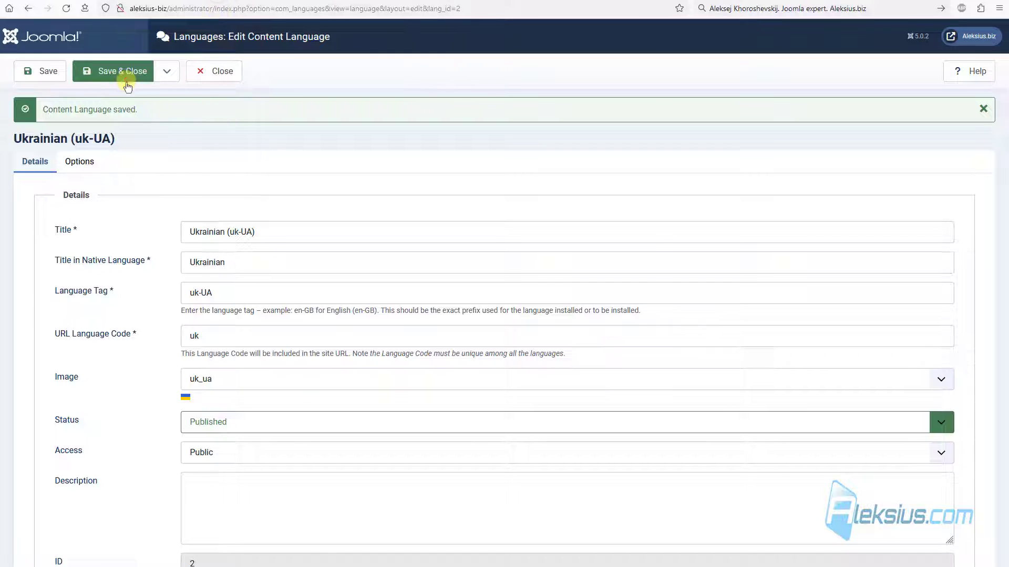
# Shorten the English (en-GB) content language's native title to English, save and close it, and check the switcher on the site
pyautogui.click(126, 74)
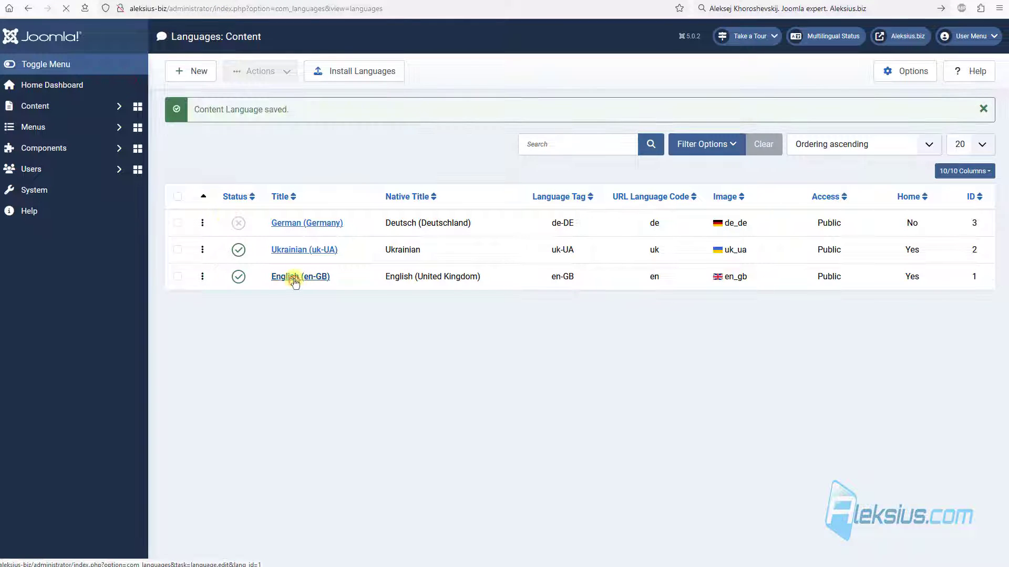
pyautogui.click(294, 276)
pyautogui.doubleClick(215, 227)
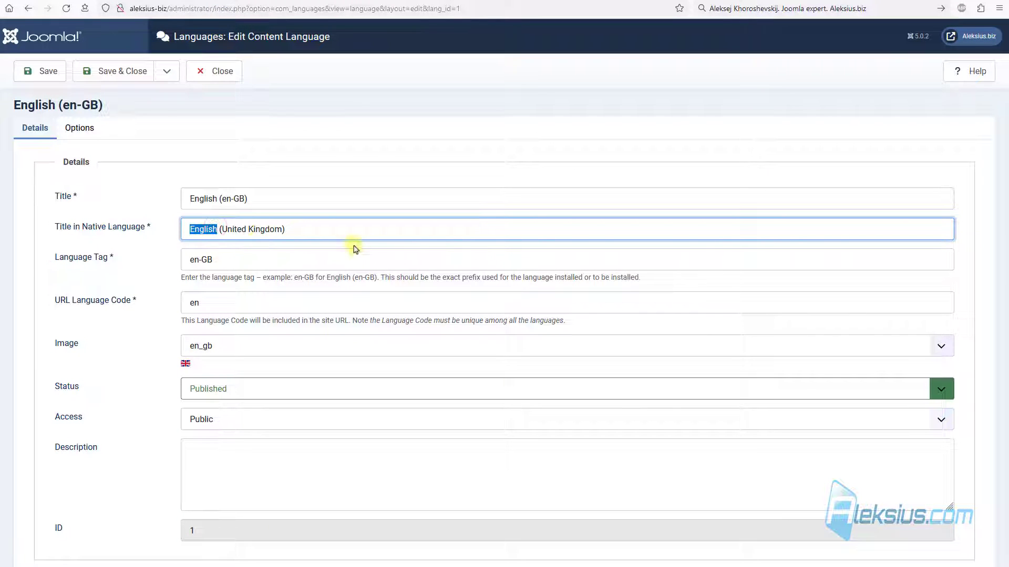
pyautogui.moveTo(218, 229); pyautogui.dragTo(520, 226)
pyautogui.press('BackSpace')
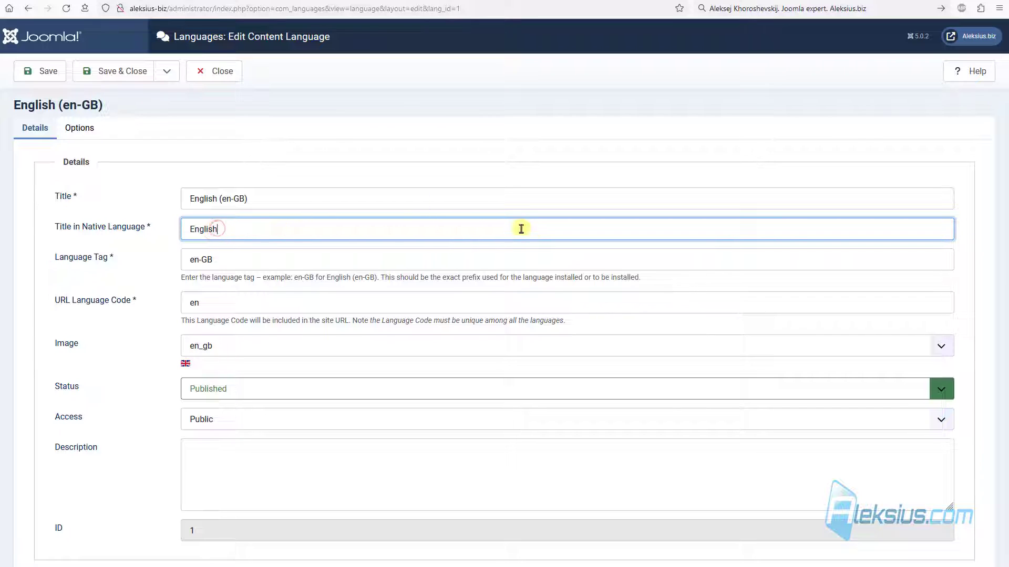
pyautogui.click(112, 72)
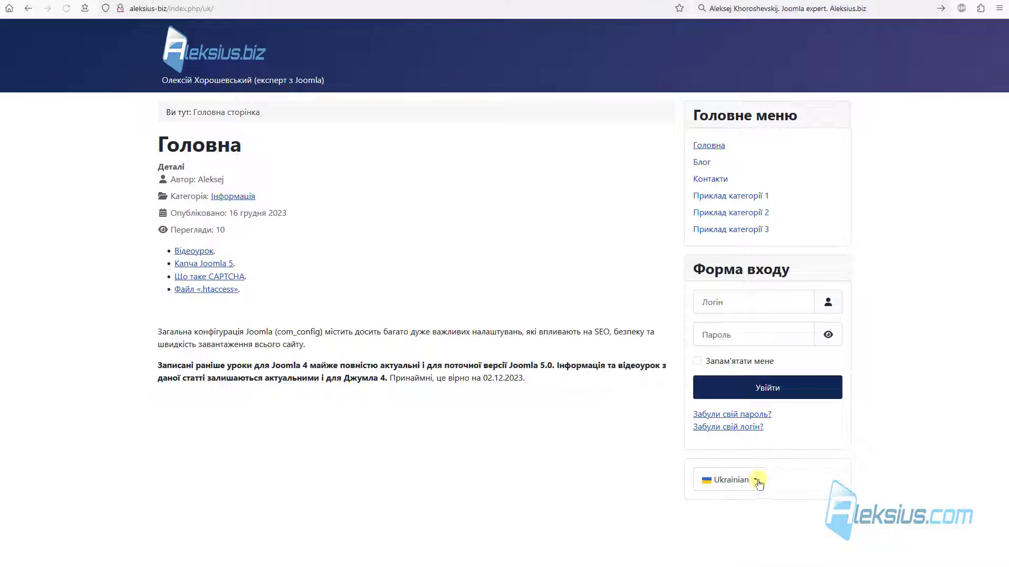
pyautogui.click(741, 480)
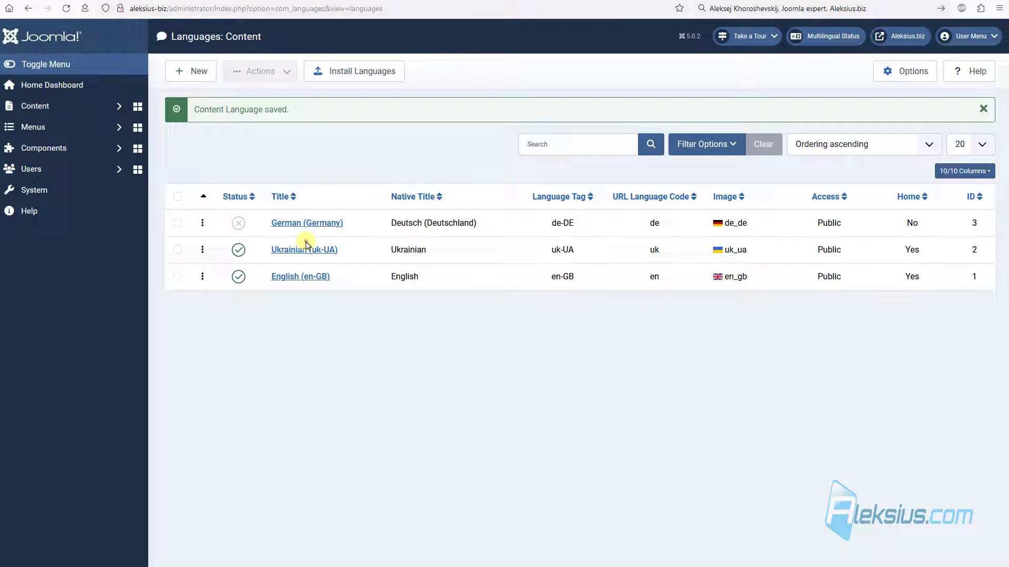
# Open the Ukrainian content language's settings, and set Use Dropdown to No in the Language Switcher module, checking the reloaded home page
pyautogui.click(300, 248)
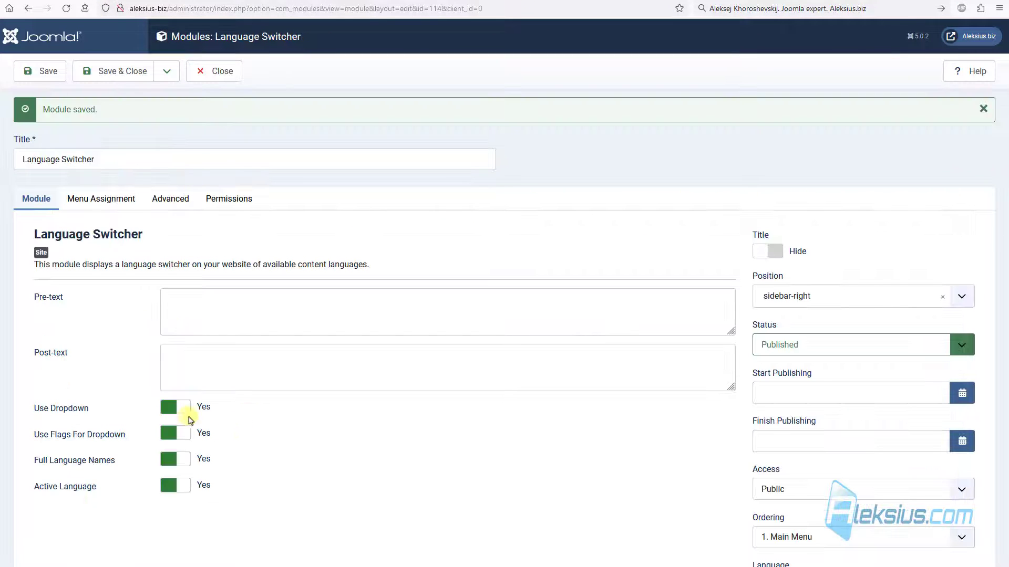
pyautogui.click(176, 407)
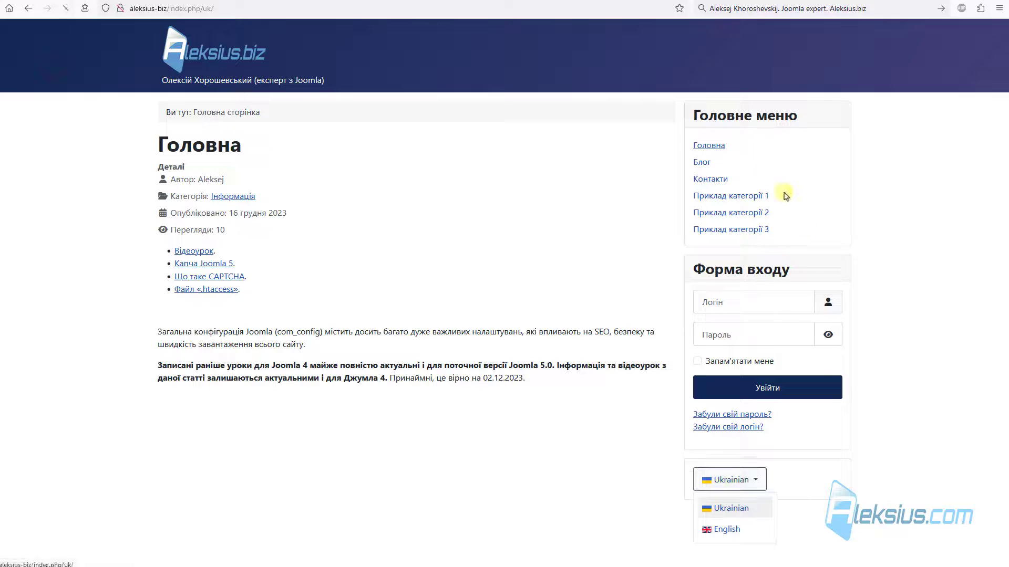
pyautogui.press('F5')
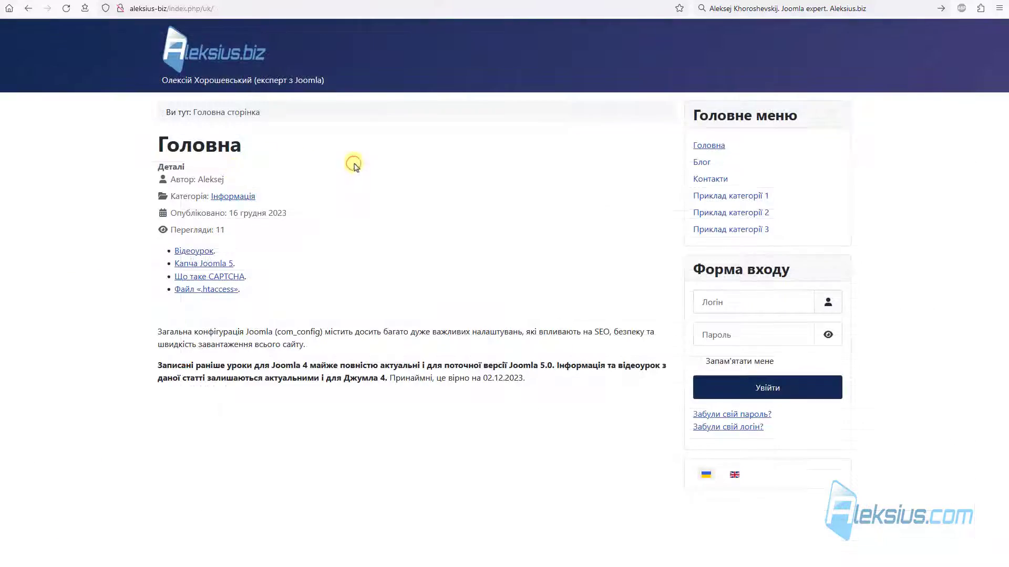
# View the Ukrainian home page's source code and examine the html element's lang attribute
pyautogui.hotkey('ctrl', 'u')
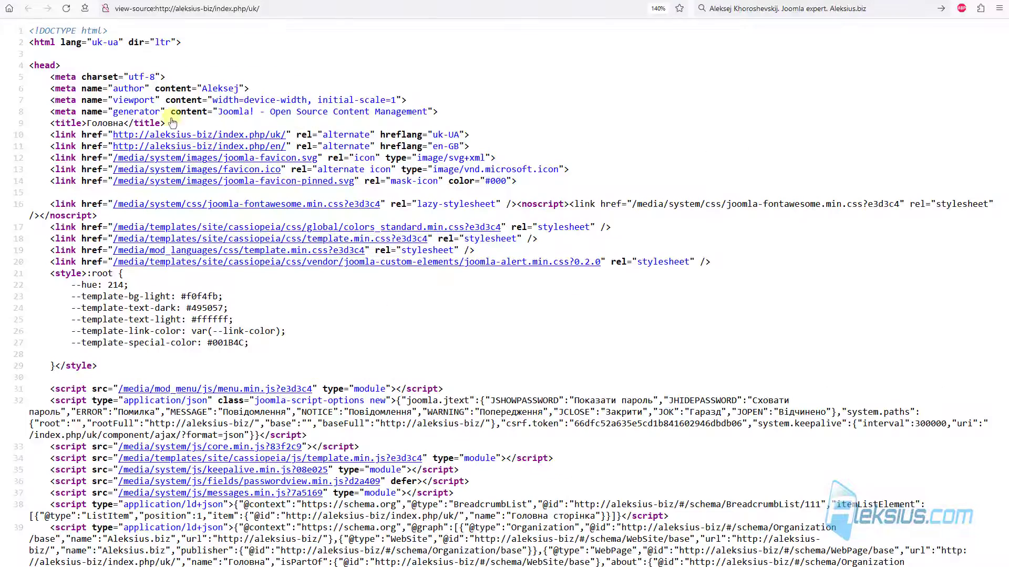
pyautogui.hotkey('ctrl', '+')
pyautogui.hotkey('ctrl', '+')
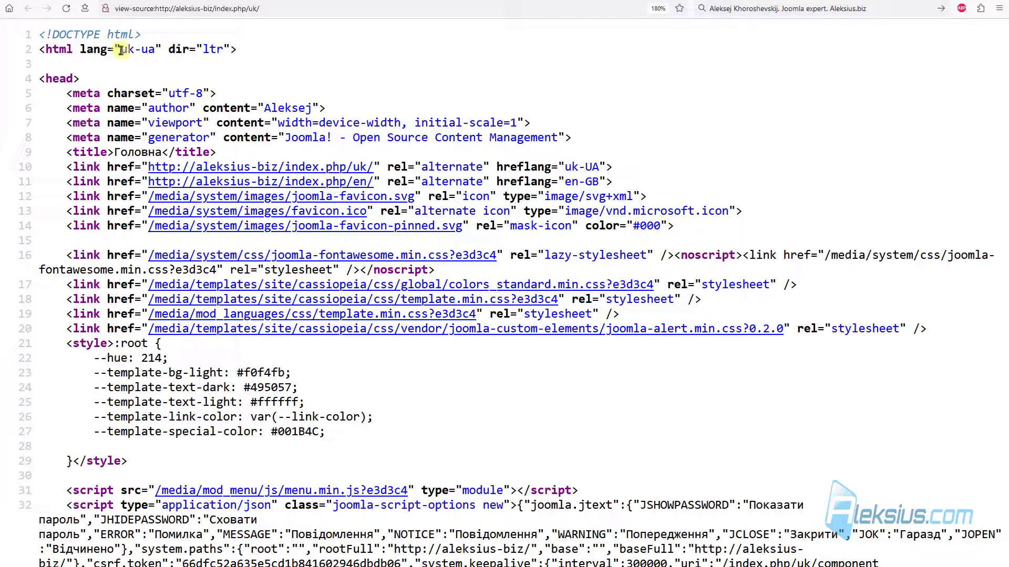
pyautogui.moveTo(126, 50); pyautogui.dragTo(150, 53)
pyautogui.click(141, 50)
pyautogui.click(145, 50)
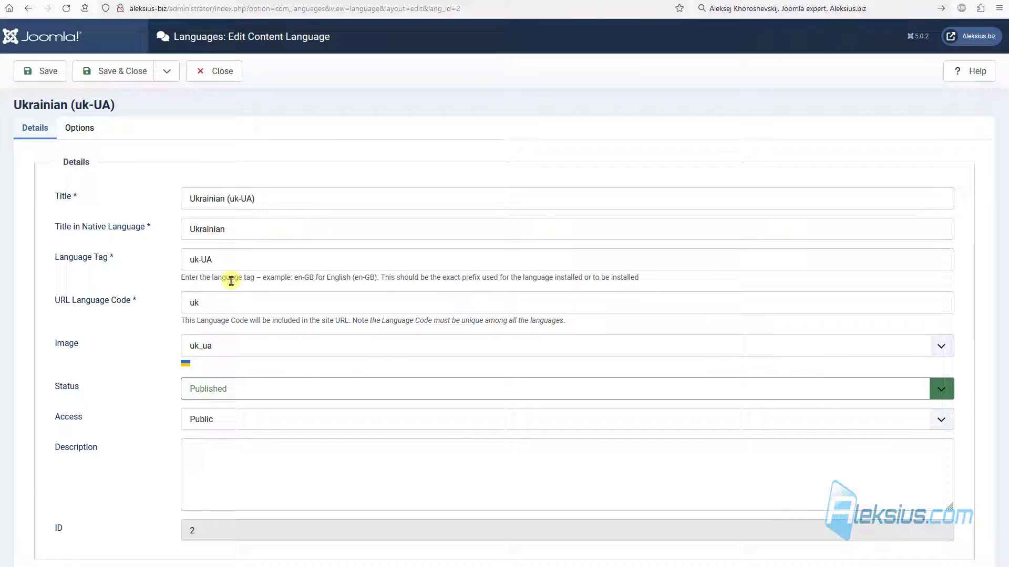
# Try to shorten the Ukrainian content language's tag to uk, save it, and view the home page's source code again
pyautogui.click(245, 257)
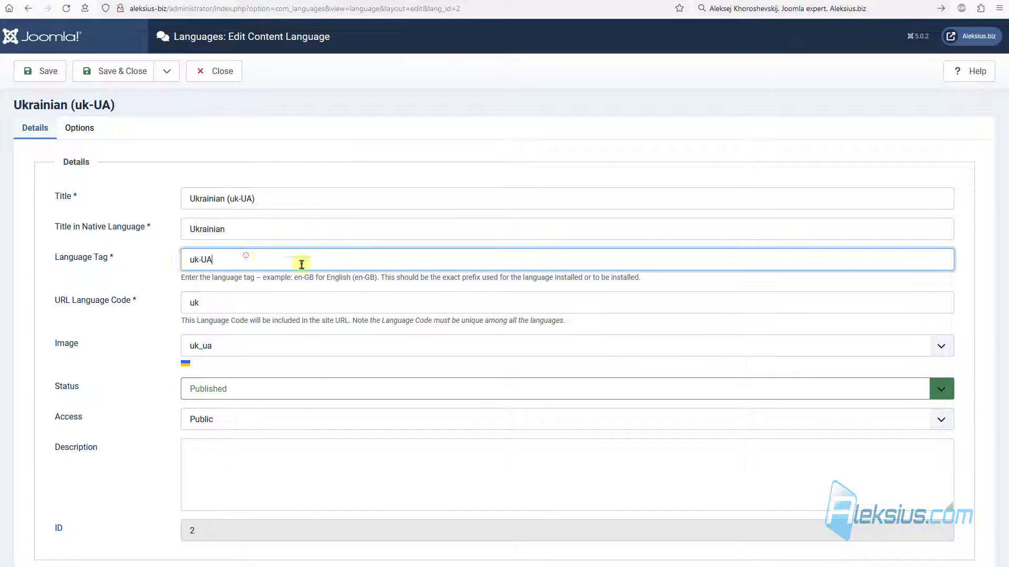
pyautogui.doubleClick(268, 260)
pyautogui.click(225, 255)
pyautogui.press('BackSpace')
pyautogui.press('BackSpace')
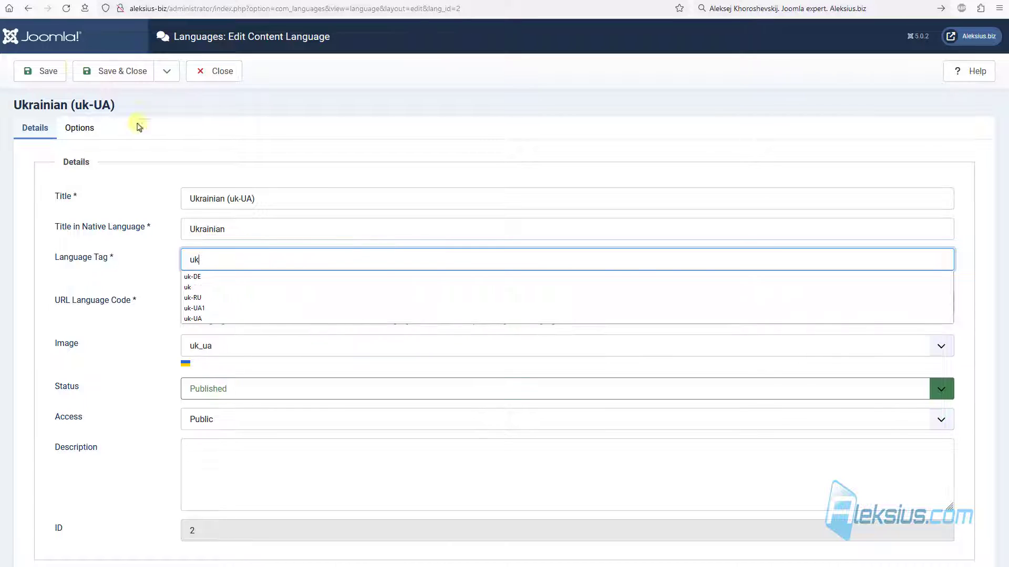
pyautogui.click(42, 70)
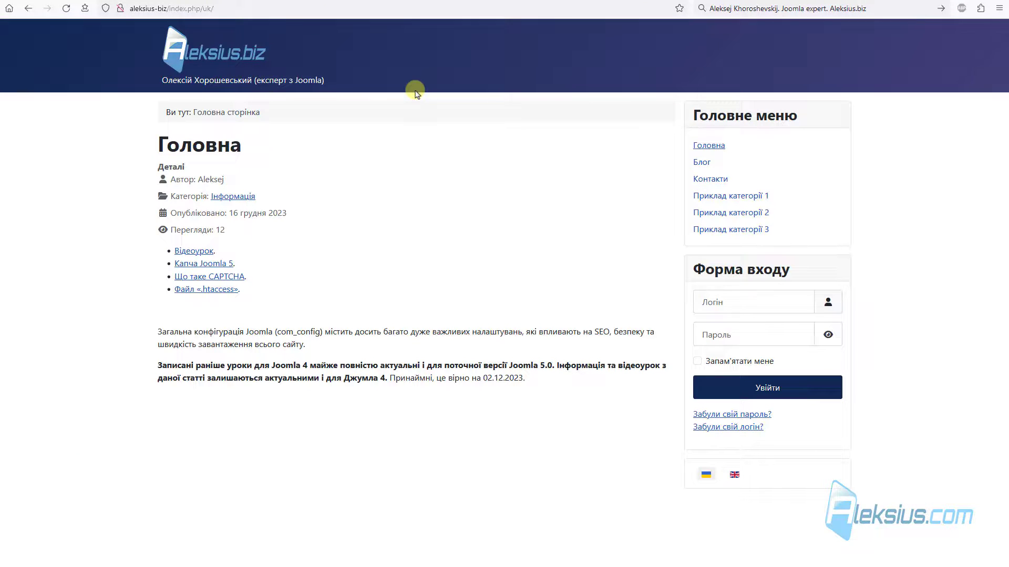
pyautogui.hotkey('ctrl', 'u')
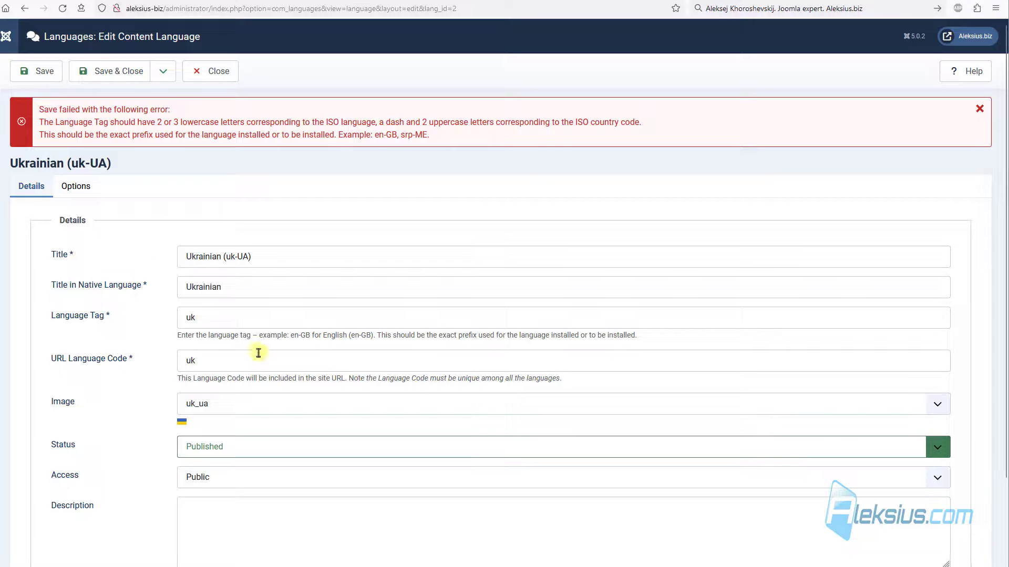
# Try to set the Ukrainian content language's tag to ukr, save it, and view the home page's source code
pyautogui.click(228, 312)
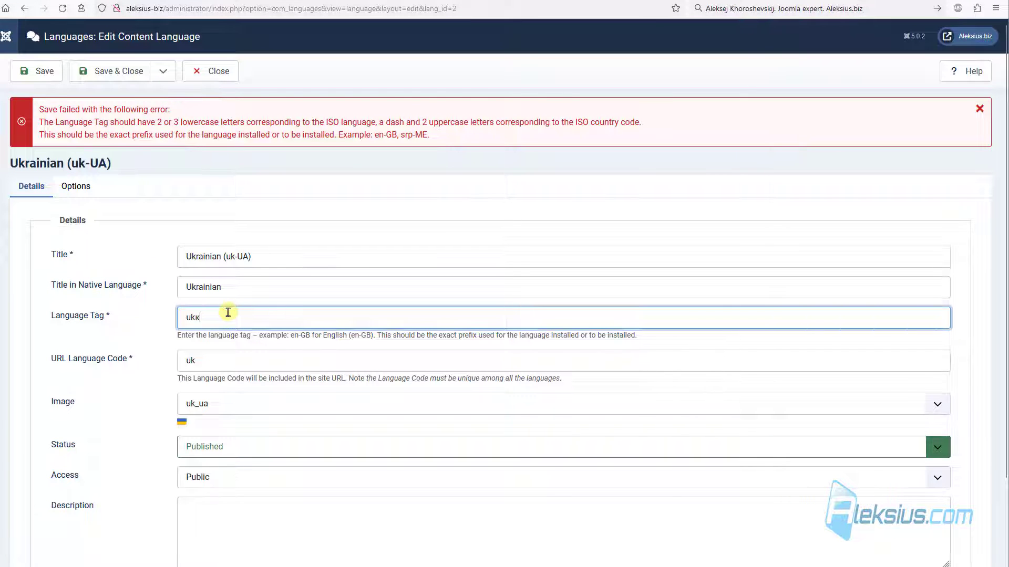
pyautogui.press('BackSpace')
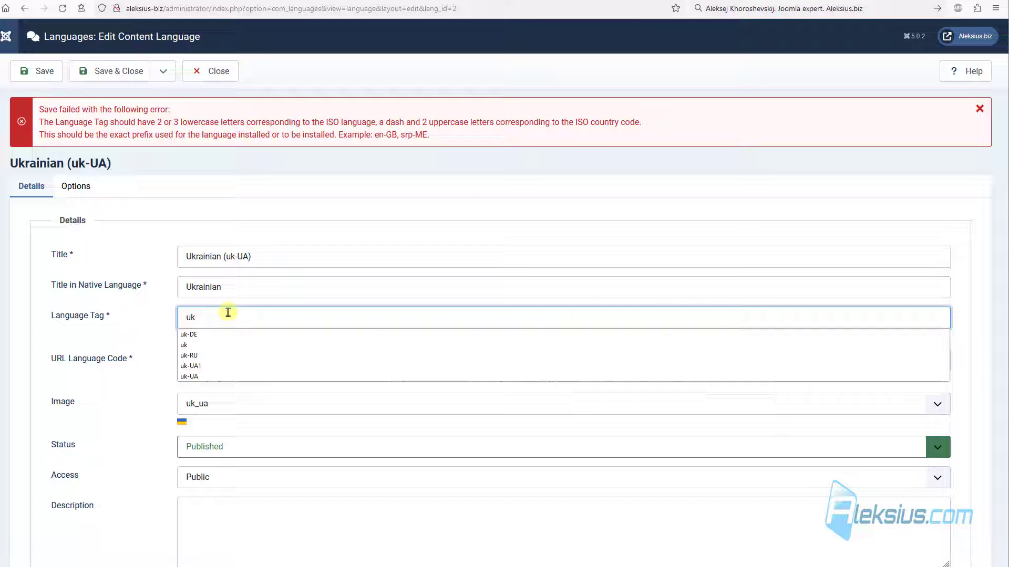
pyautogui.write('r')
pyautogui.click(45, 72)
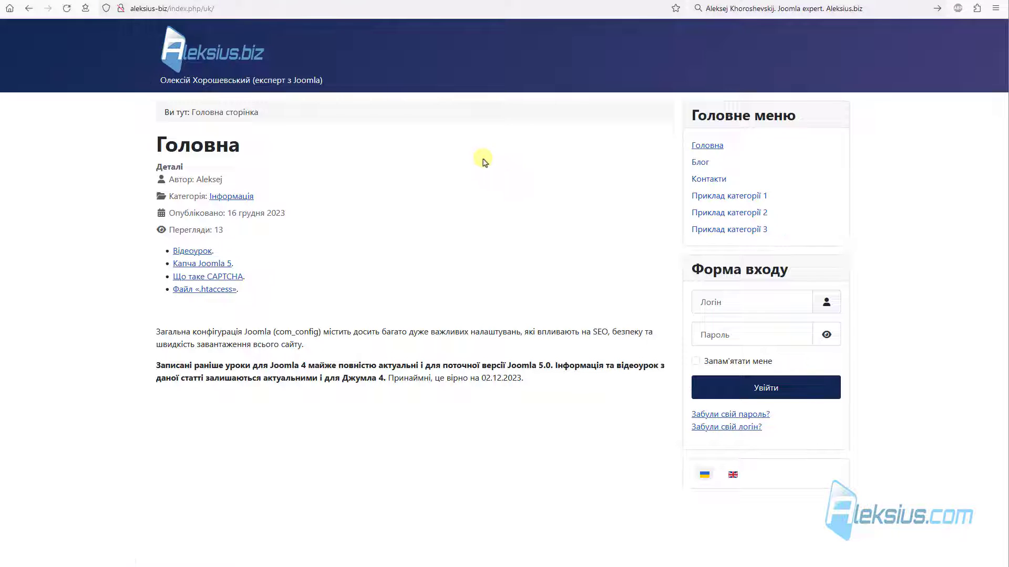
pyautogui.hotkey('ctrl', 'u')
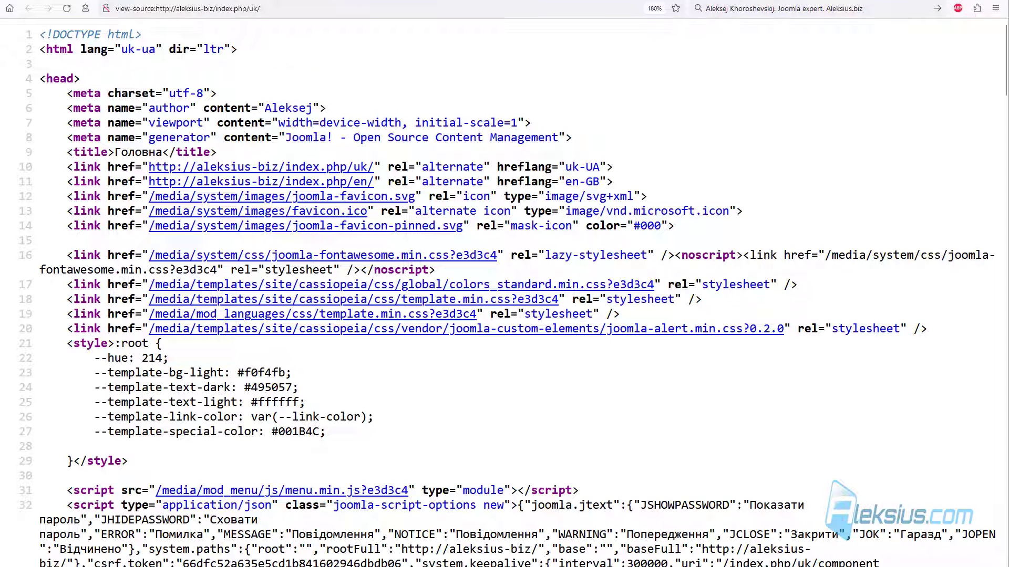
pyautogui.hotkey('ctrl', 'w')
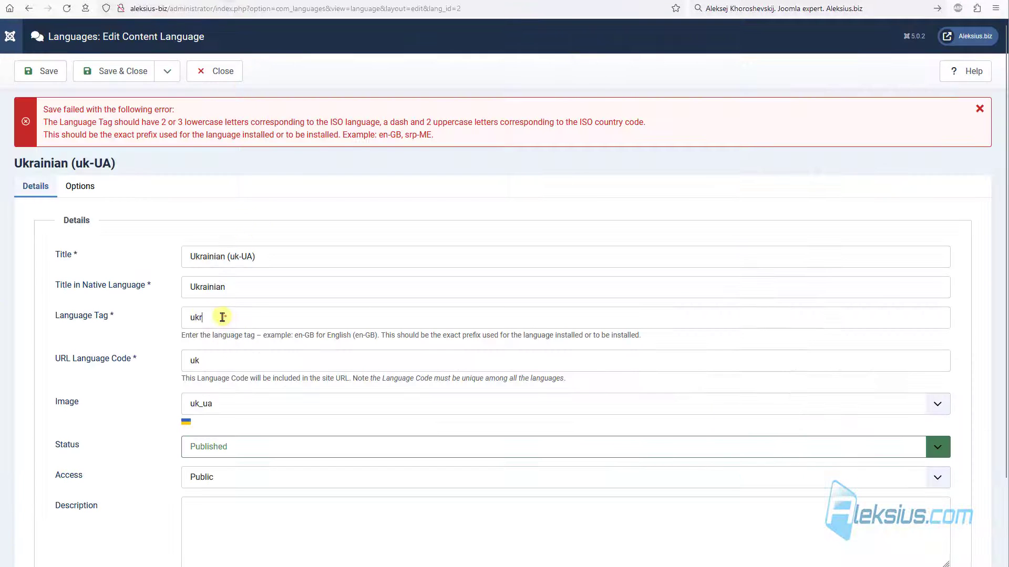
# Restore the Ukrainian content language's tag to uk-UA, then save and close the content language
pyautogui.click(223, 317)
pyautogui.press('BackSpace')
pyautogui.write('-UA')
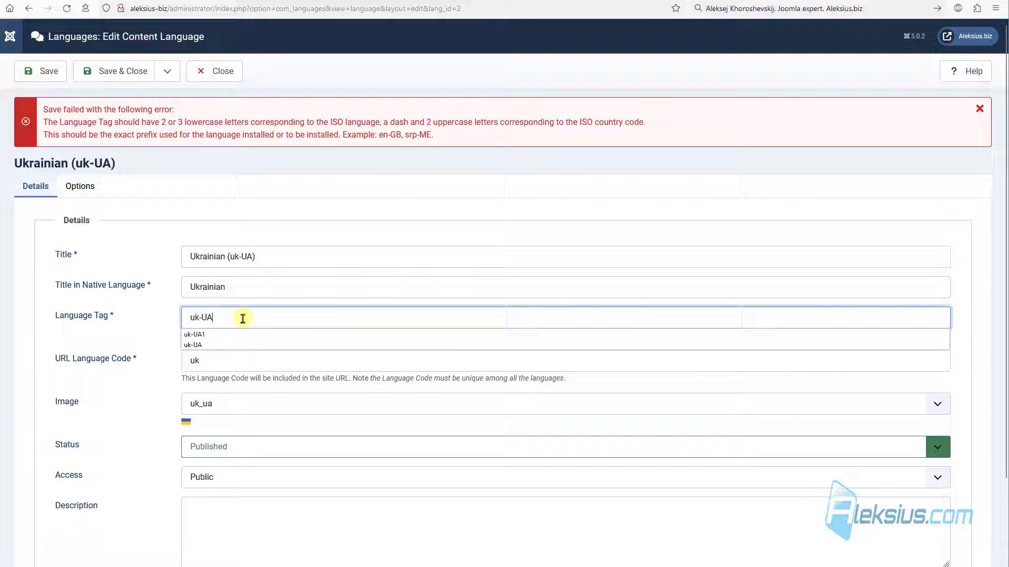
pyautogui.click(242, 317)
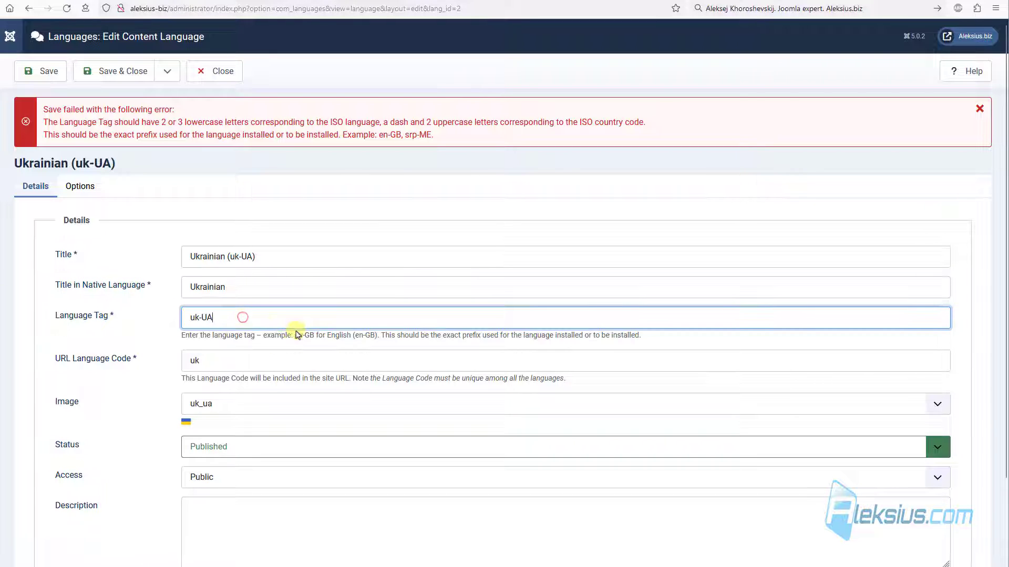
pyautogui.click(40, 71)
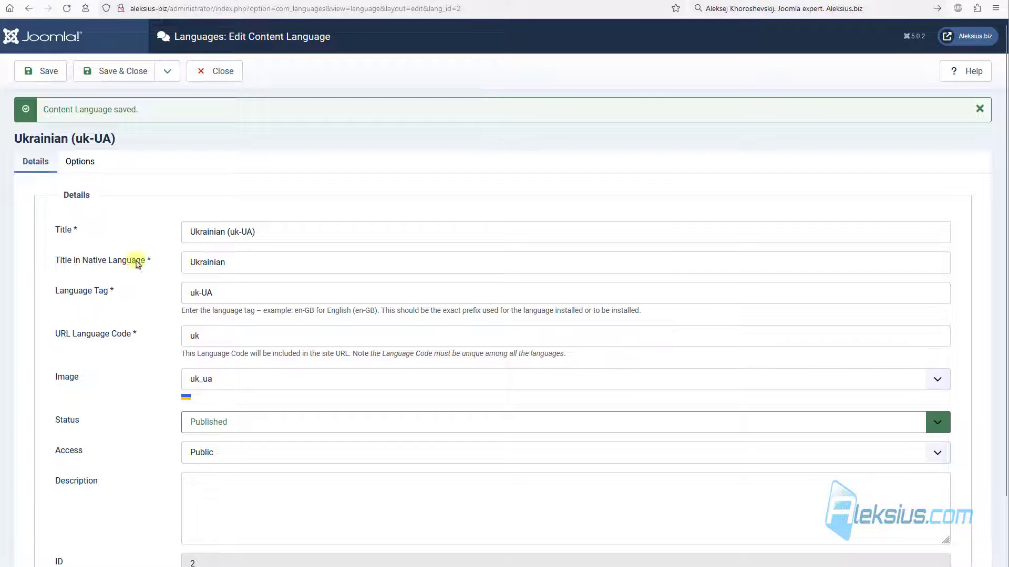
pyautogui.click(124, 74)
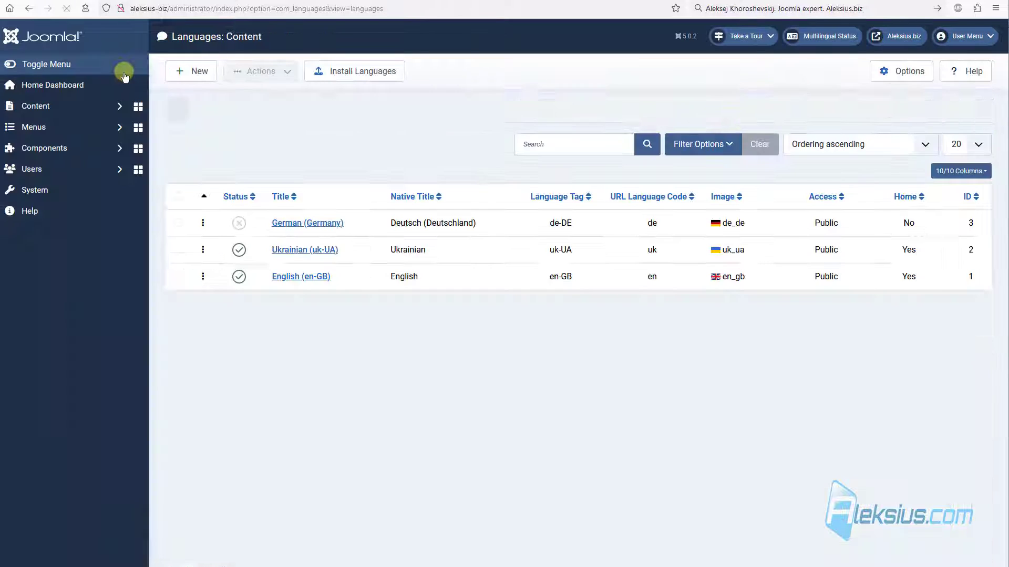
# Search the system's plugins for System - Language Code and open that plugin's settings
pyautogui.click(43, 191)
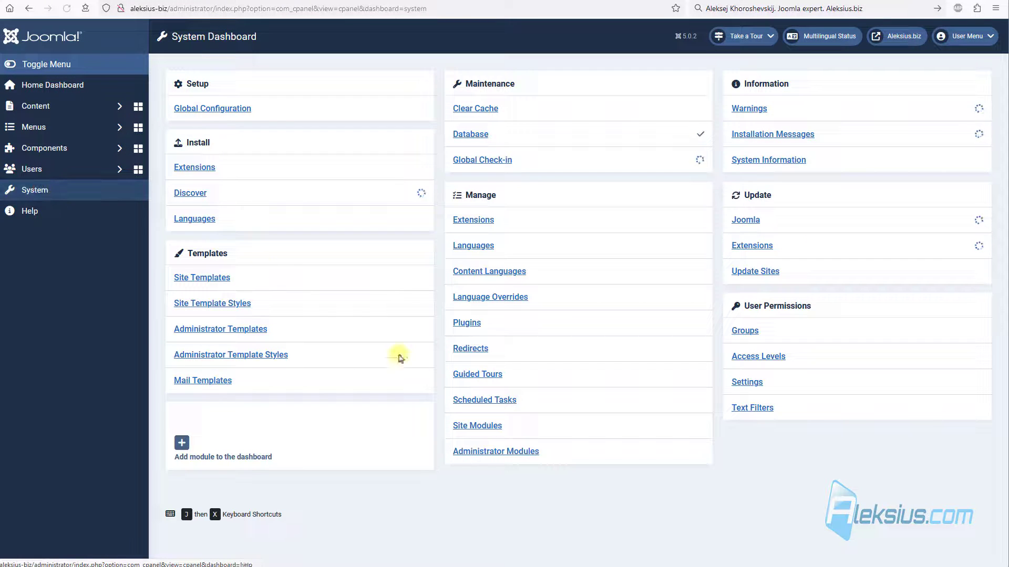
pyautogui.click(463, 322)
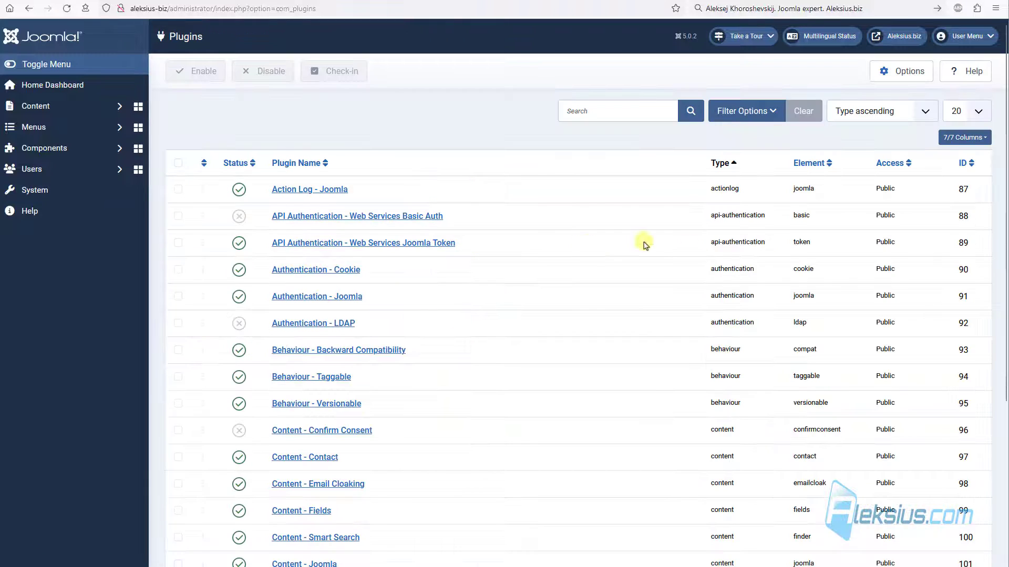
pyautogui.click(608, 110)
pyautogui.write('System - Language Code')
pyautogui.press('Return')
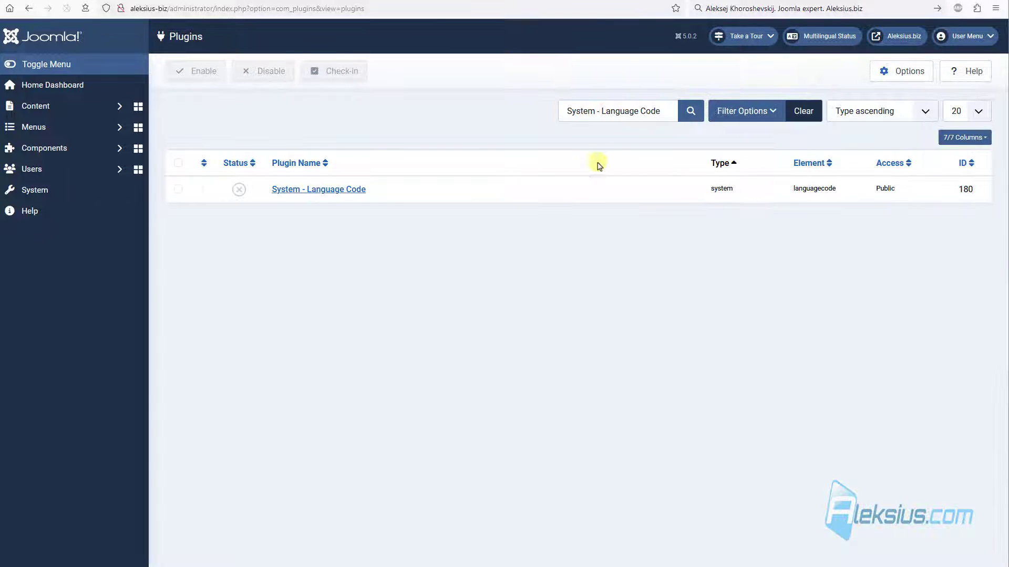
pyautogui.click(322, 189)
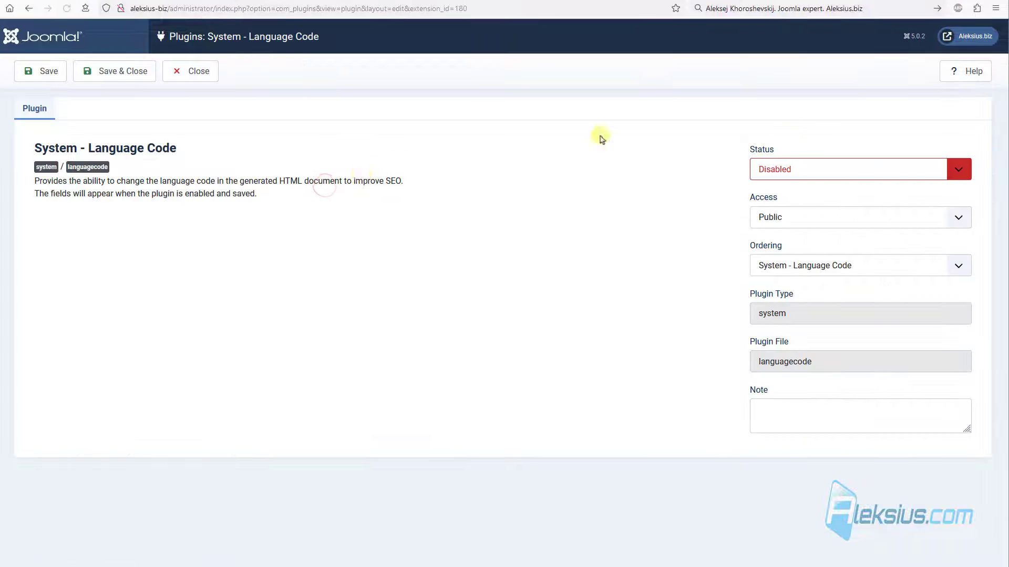
# Set the System - Language Code plugin's status to Enabled and save it
pyautogui.click(775, 170)
pyautogui.click(776, 190)
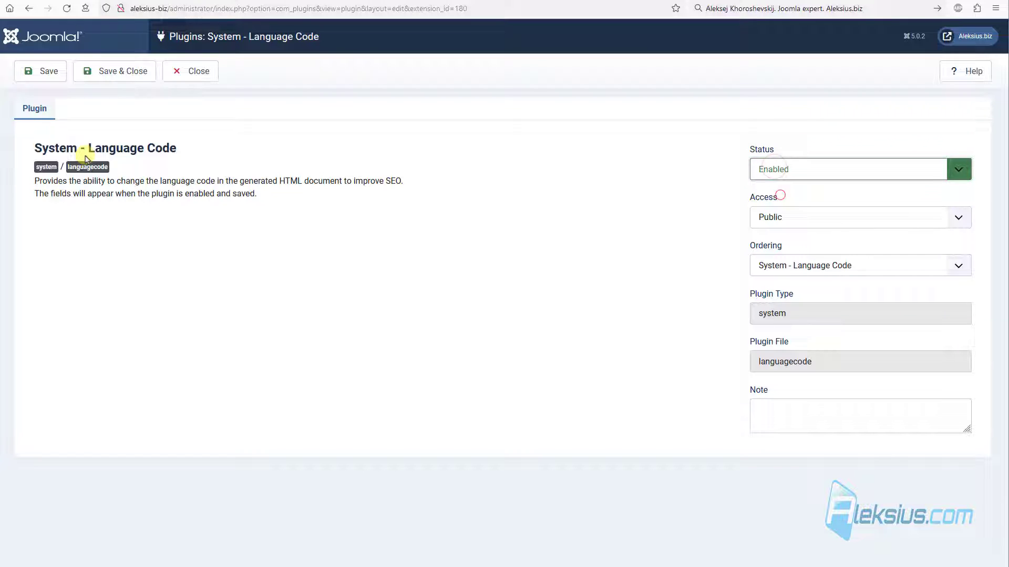
pyautogui.click(46, 72)
# Set the replacement language code for uk-UA to uk in the plugin's language codes and save
pyautogui.click(87, 140)
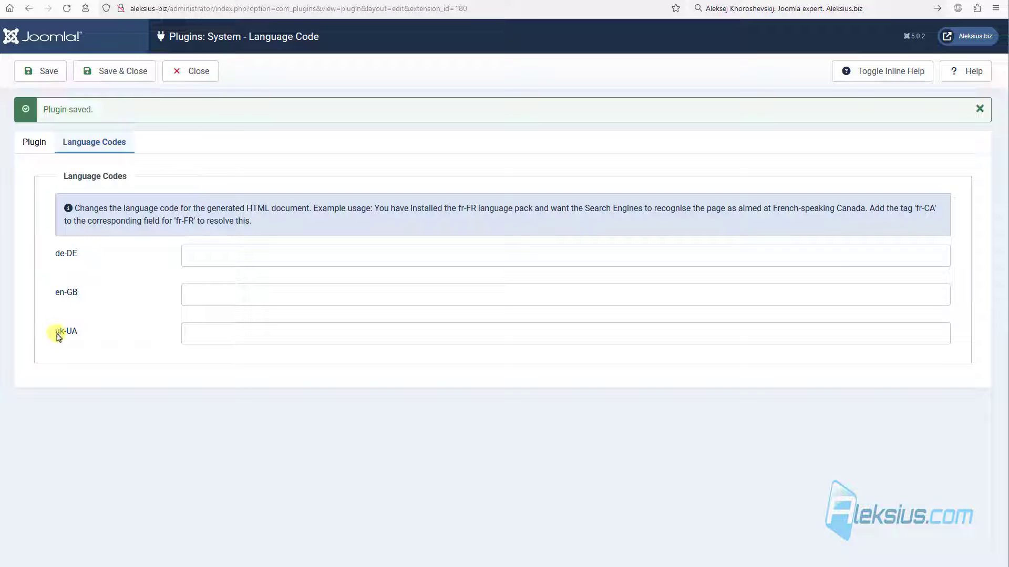
pyautogui.hotkey('ctrl', 'c')
pyautogui.click(205, 332)
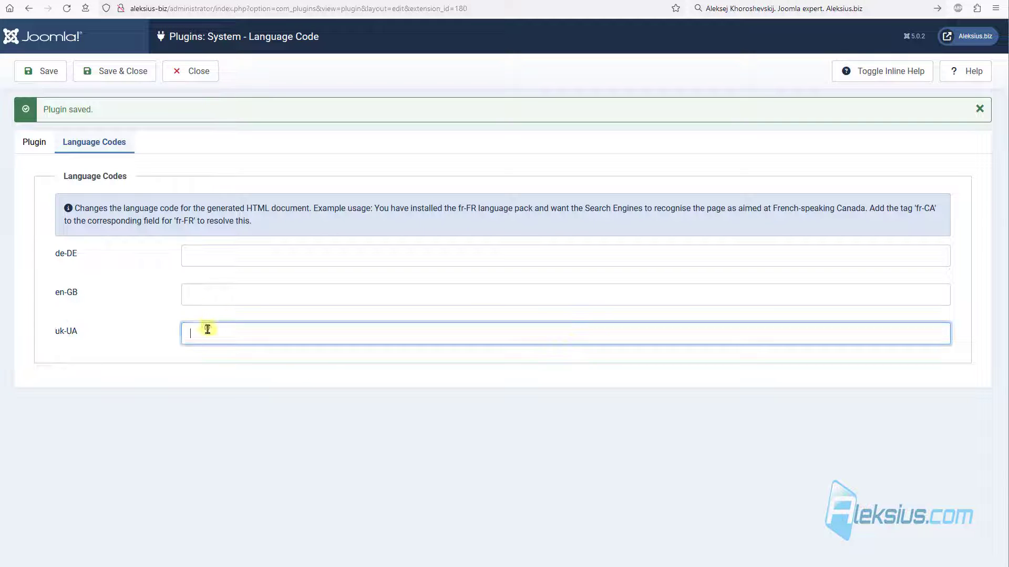
pyautogui.hotkey('ctrl', 'v')
pyautogui.click(53, 77)
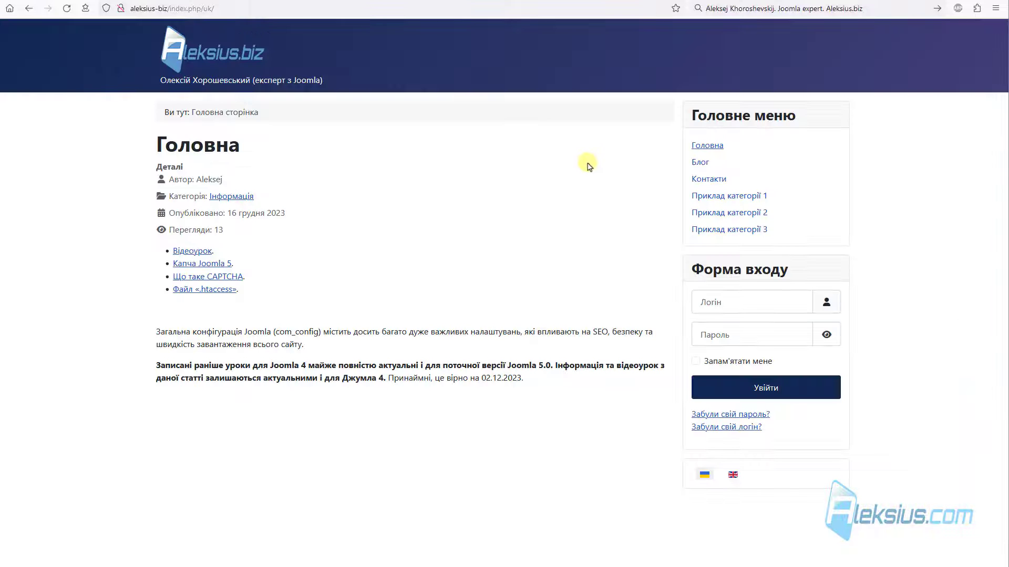
# Reload the Ukrainian home page and examine the html element's lang attribute in its source code
pyautogui.hotkey('ctrl', 'l')
pyautogui.press('Return')
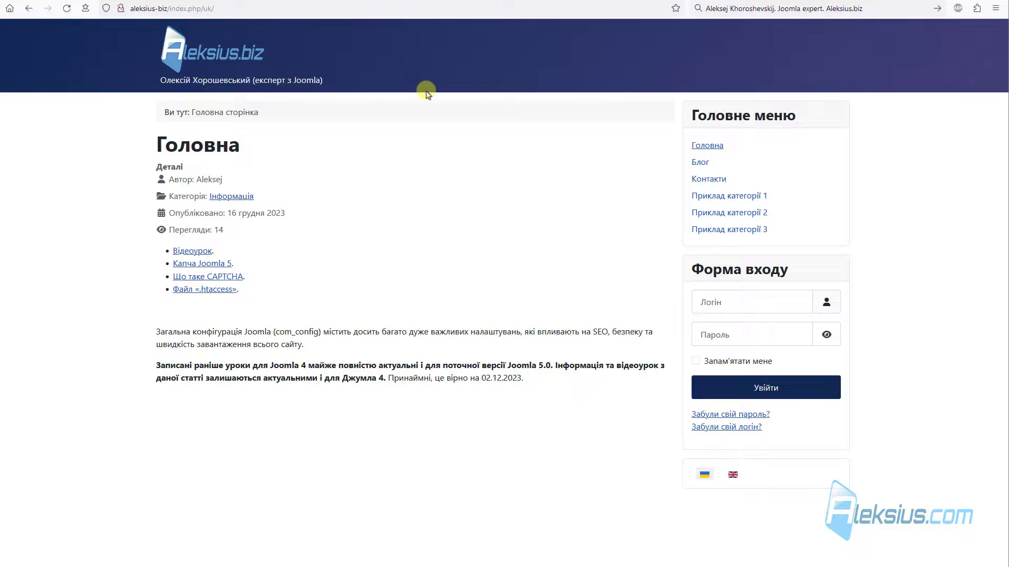
pyautogui.hotkey('ctrl', 'u')
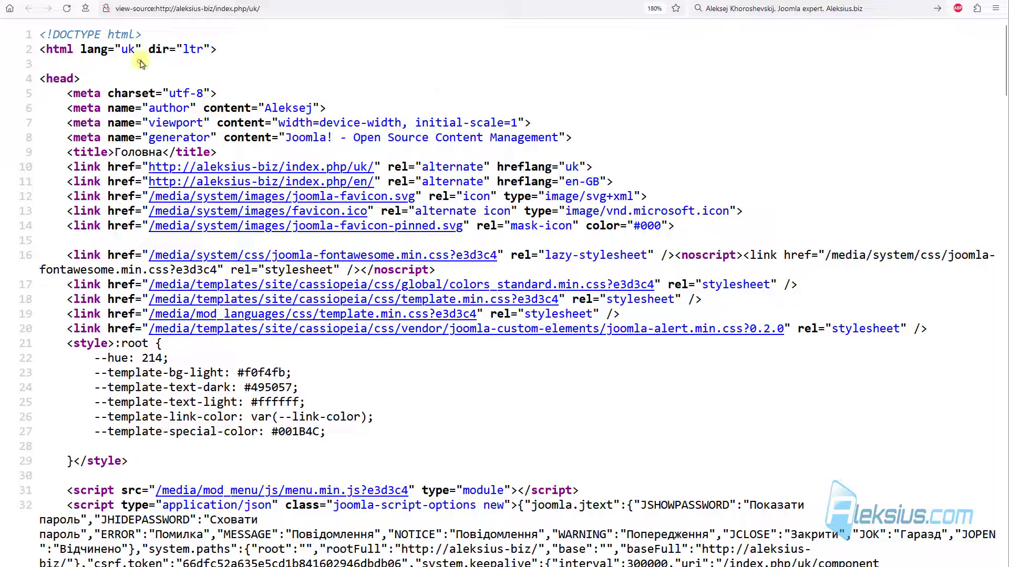
pyautogui.moveTo(140, 48); pyautogui.dragTo(86, 54)
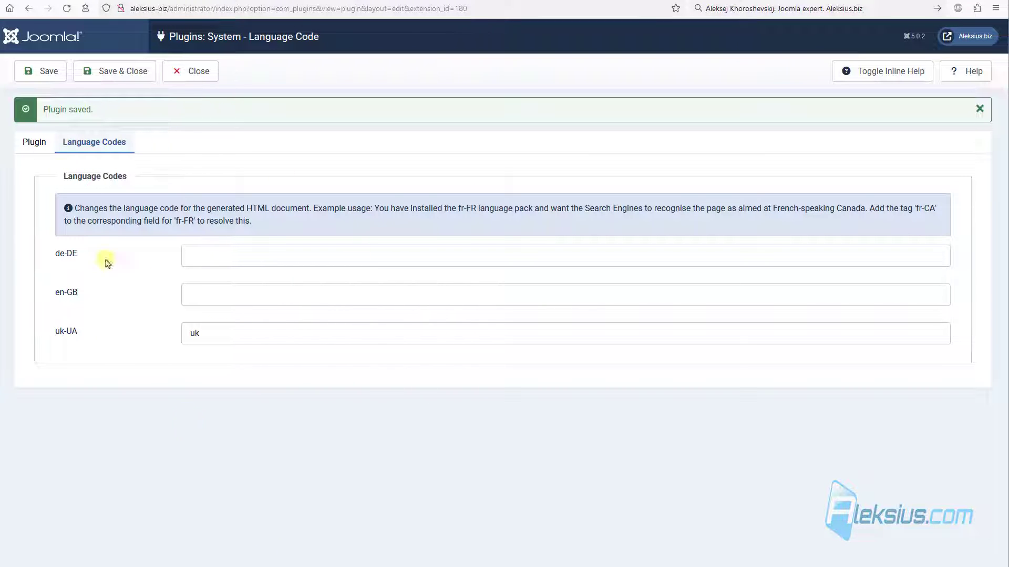
# Set the System - Language Code plugin's status to Disabled, then save and close it
pyautogui.click(35, 143)
pyautogui.click(842, 200)
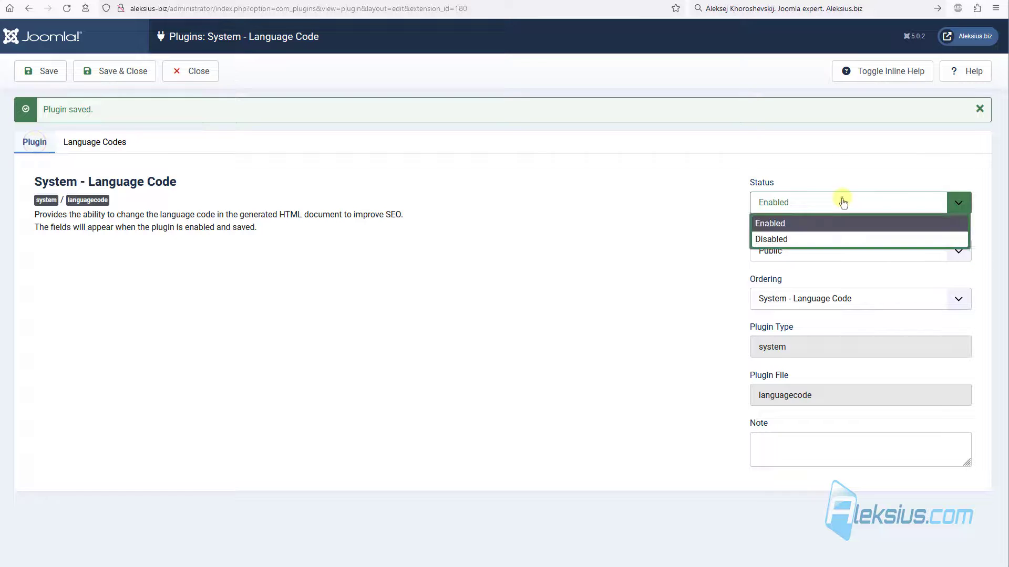
pyautogui.click(817, 240)
pyautogui.click(100, 72)
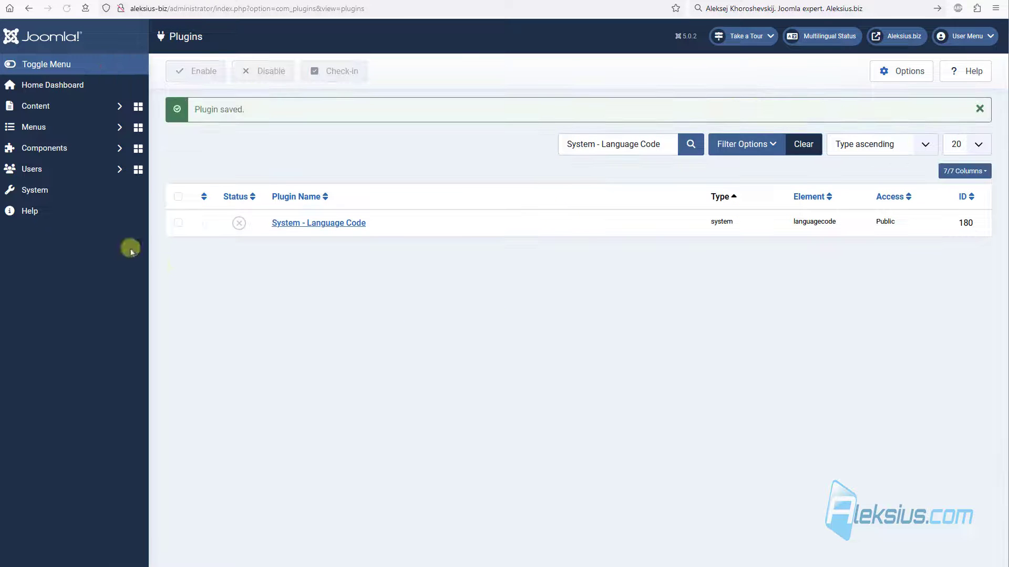
# Open the Ukrainian (uk-UA) entry in the content languages for editing
pyautogui.click(81, 187)
pyautogui.click(491, 271)
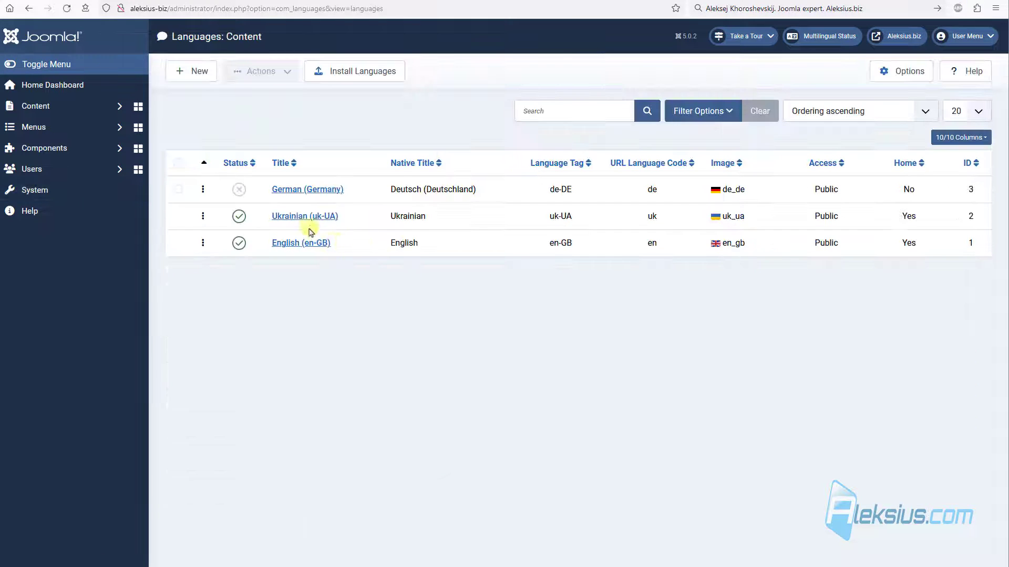
pyautogui.click(311, 226)
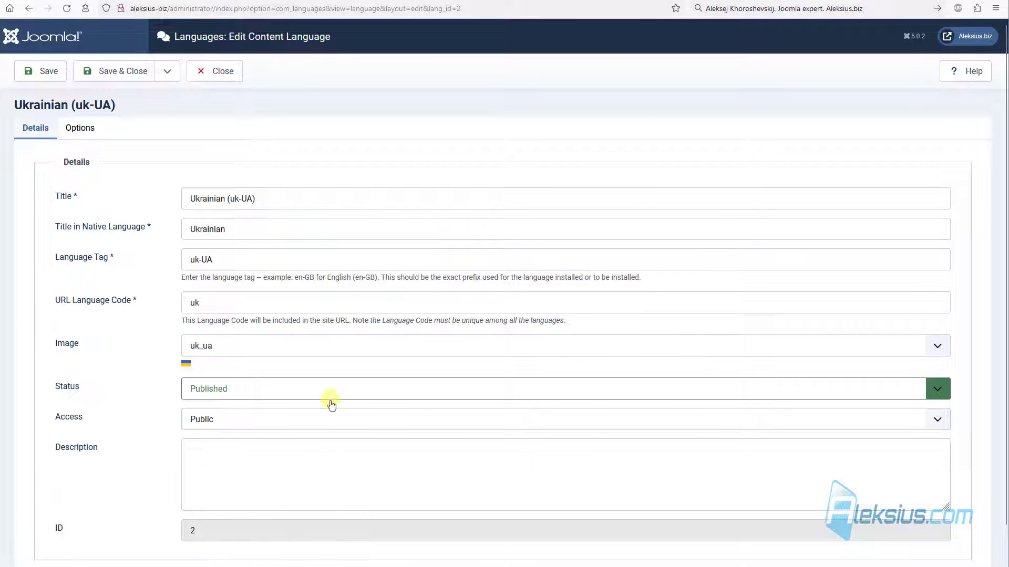
# Try the pt_br and mn flag images for the Ukrainian content language
pyautogui.click(236, 349)
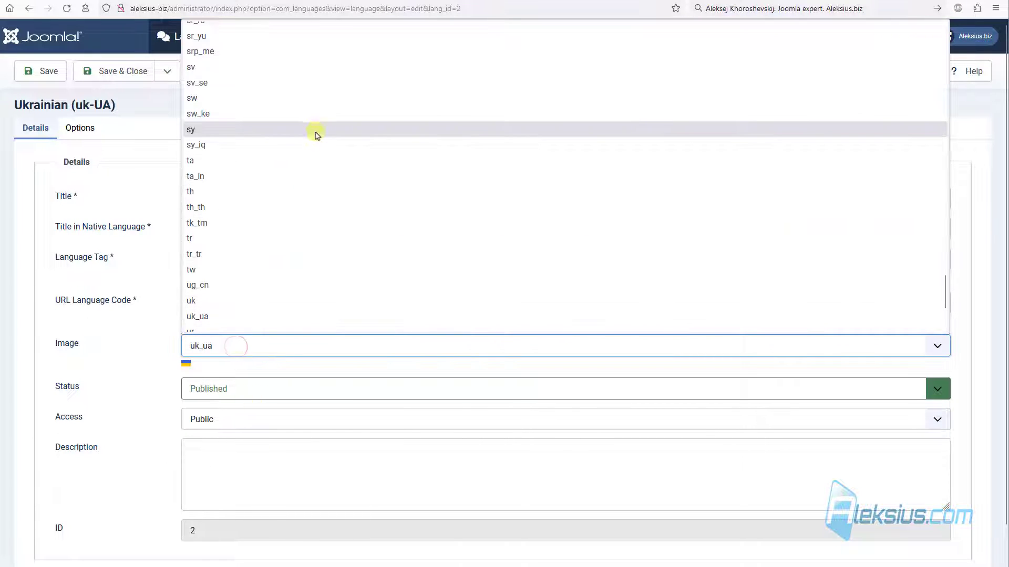
pyautogui.scroll(-3, 316, 137)
pyautogui.scroll(2, 314, 138)
pyautogui.scroll(5, 314, 138)
pyautogui.click(295, 128)
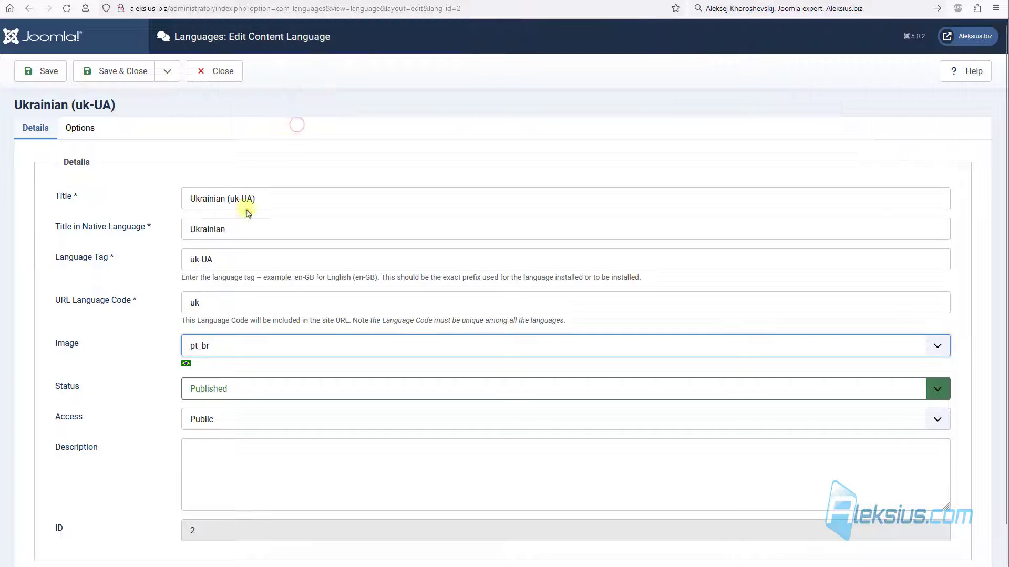
pyautogui.click(237, 346)
pyautogui.click(261, 92)
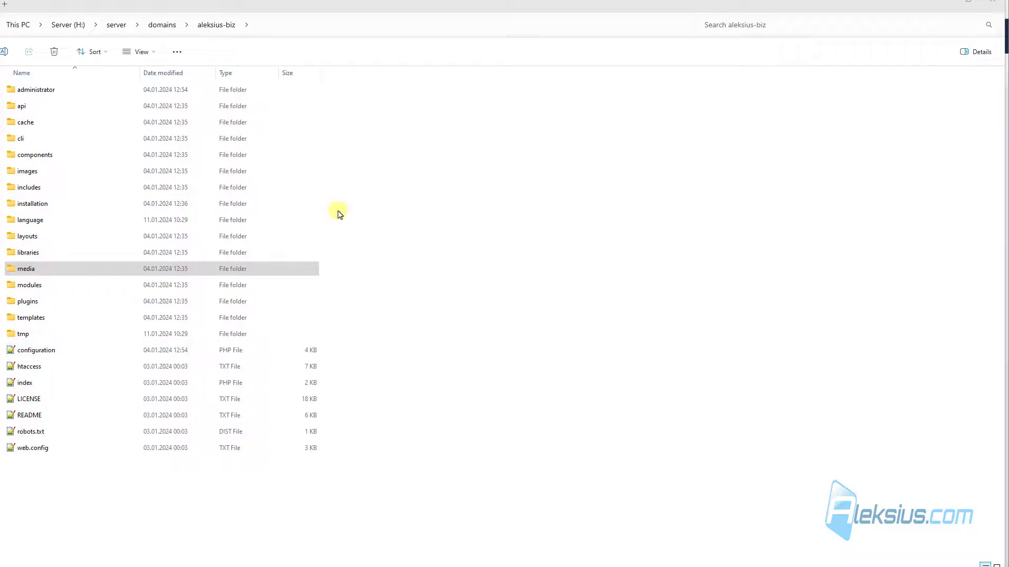
# In the file manager, open the site's media/mod_languages/images folder and examine the available flag images
pyautogui.doubleClick(55, 271)
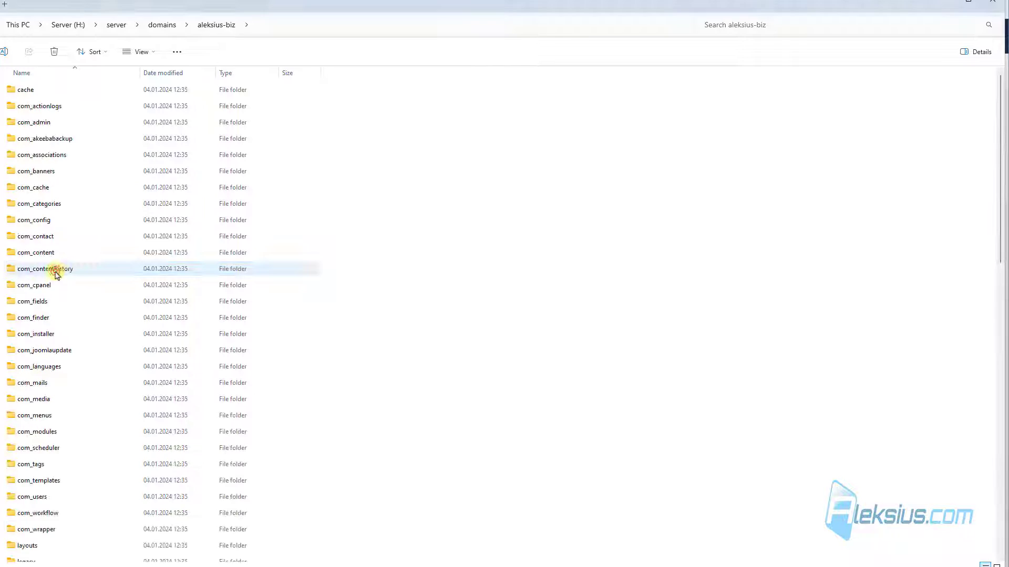
pyautogui.scroll(-4, 173, 257)
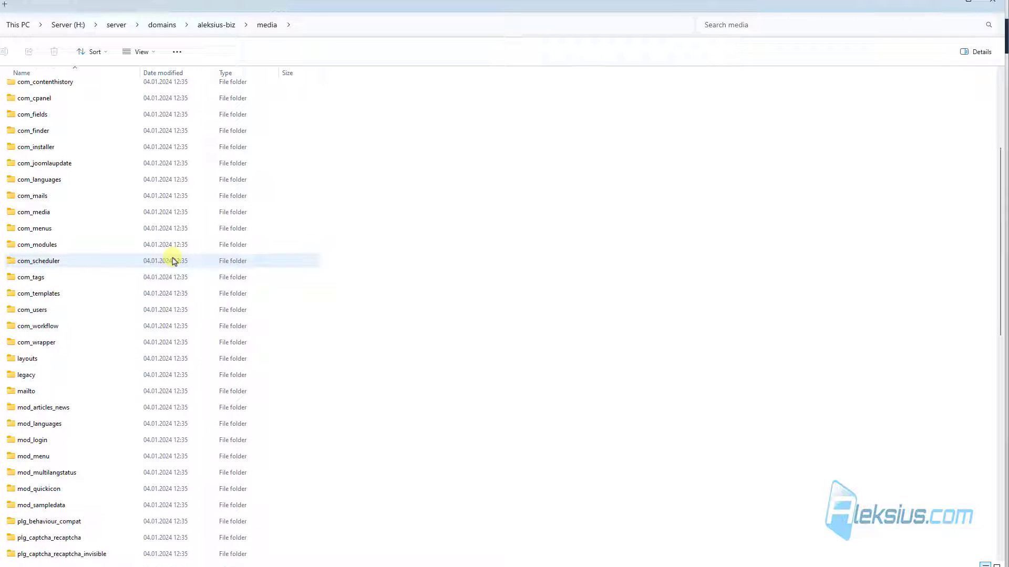
pyautogui.doubleClick(45, 426)
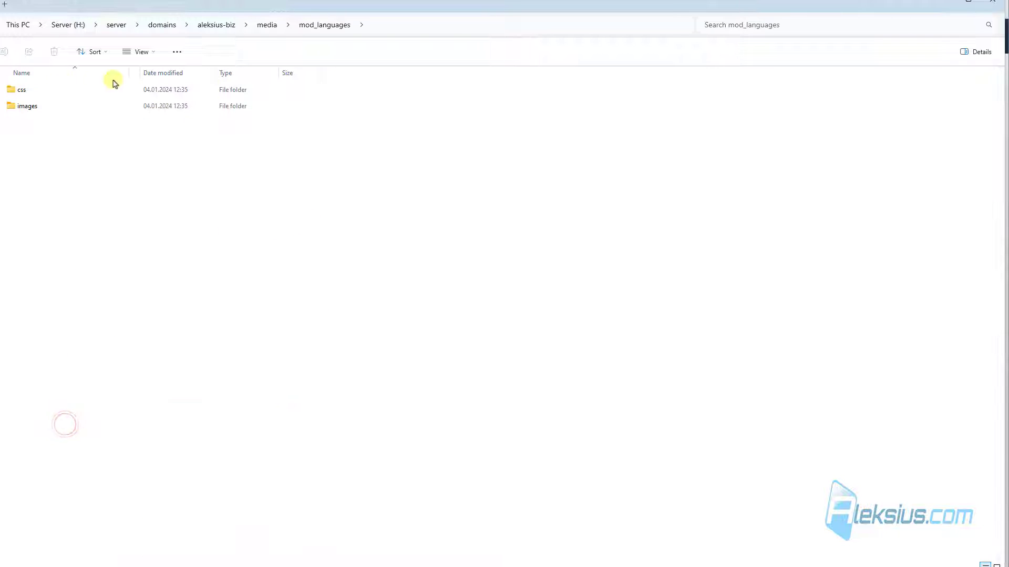
pyautogui.doubleClick(42, 107)
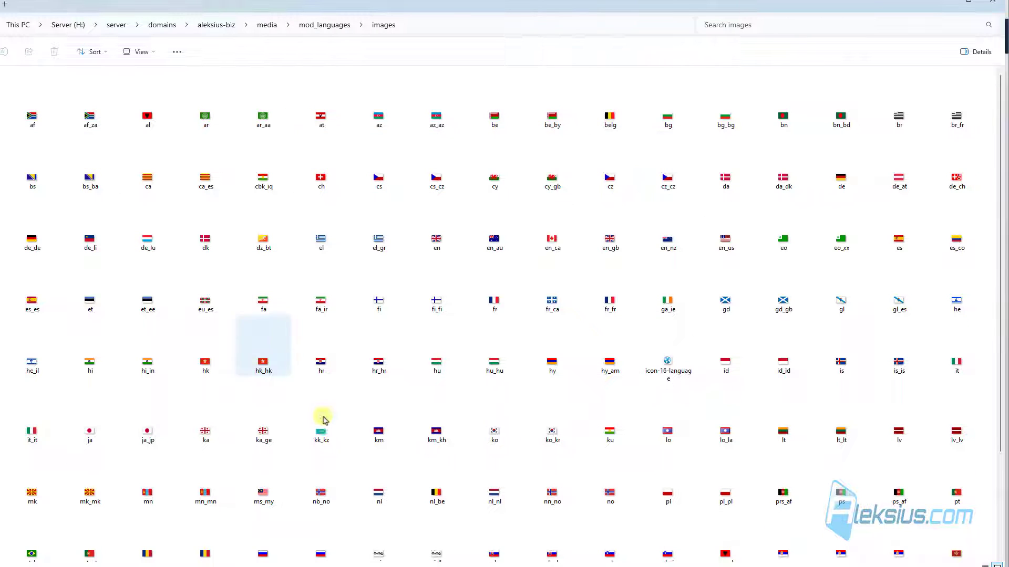
pyautogui.moveTo(475, 435)
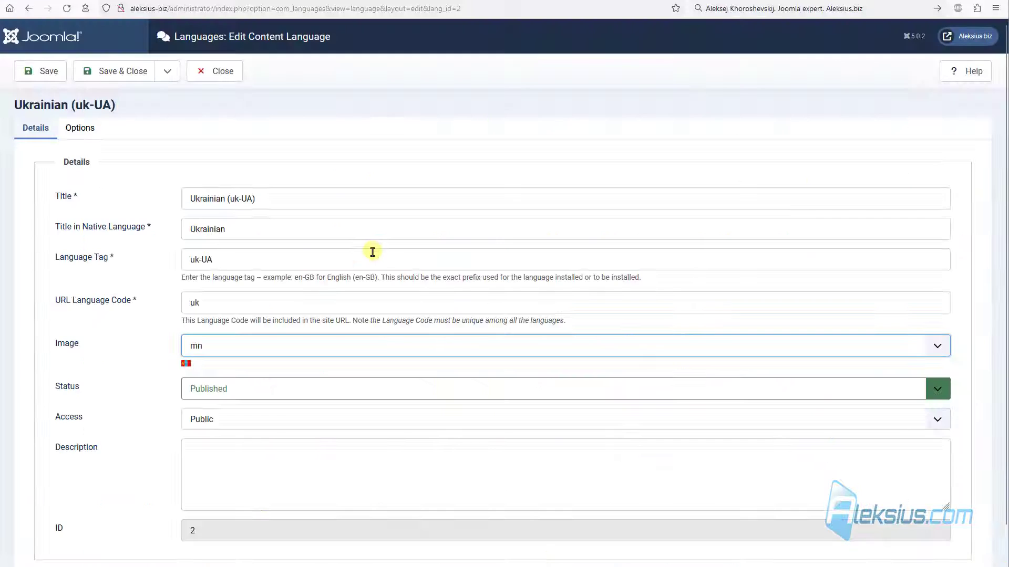
# Restore uk_ua as the Ukrainian content language's flag image, save the entry and close it
pyautogui.click(37, 69)
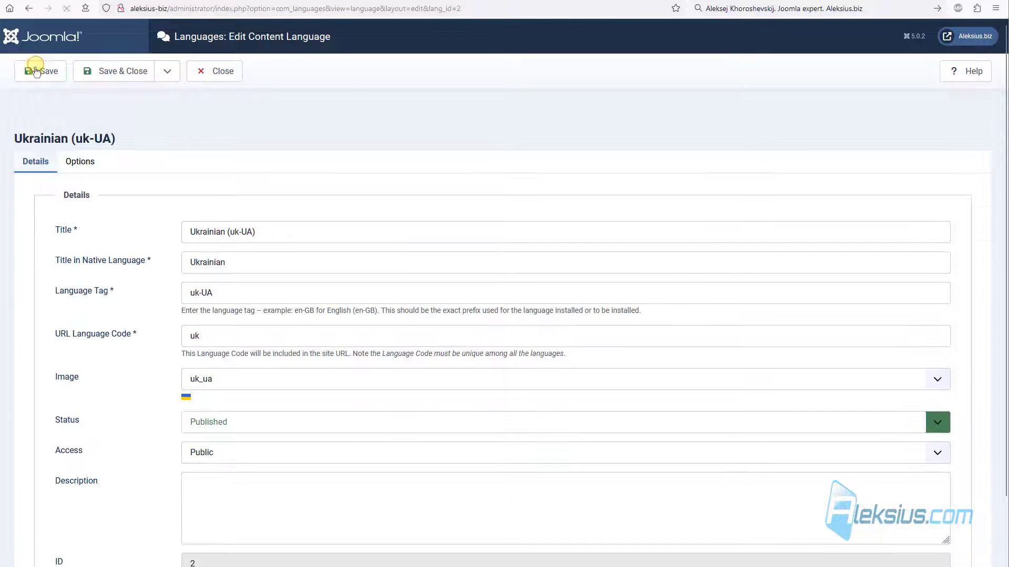
pyautogui.click(305, 390)
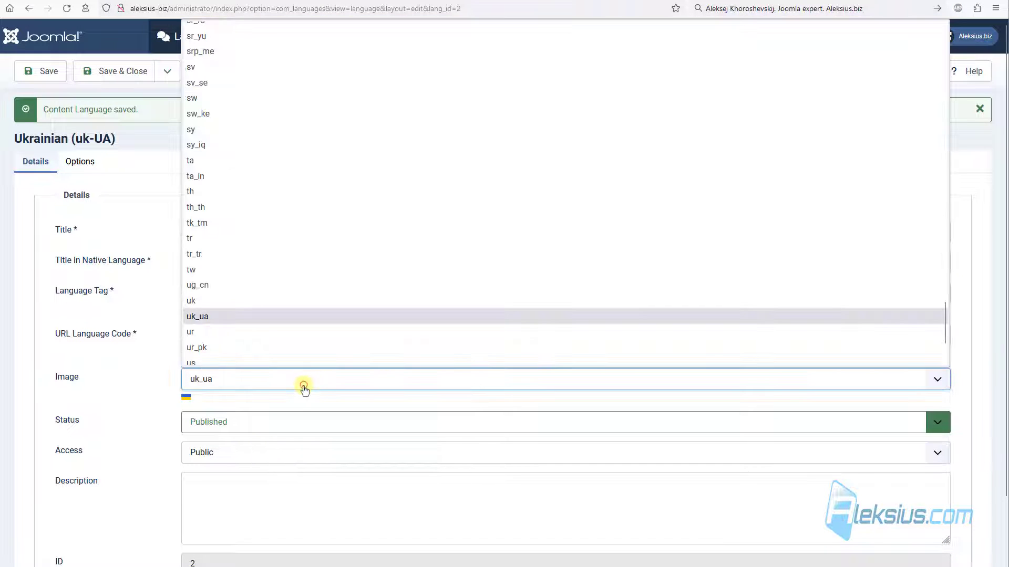
pyautogui.scroll(15, 326, 125)
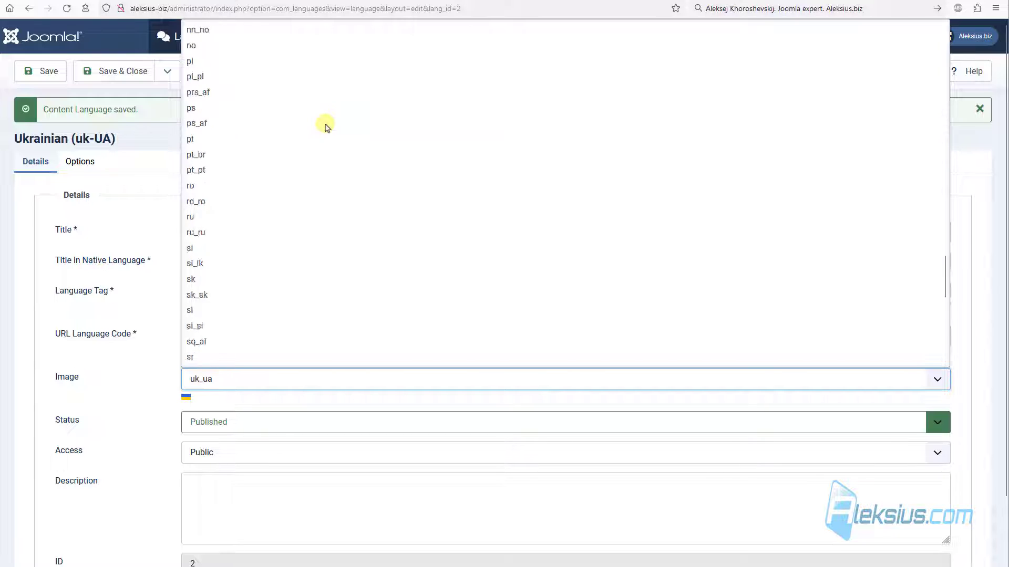
pyautogui.click(137, 135)
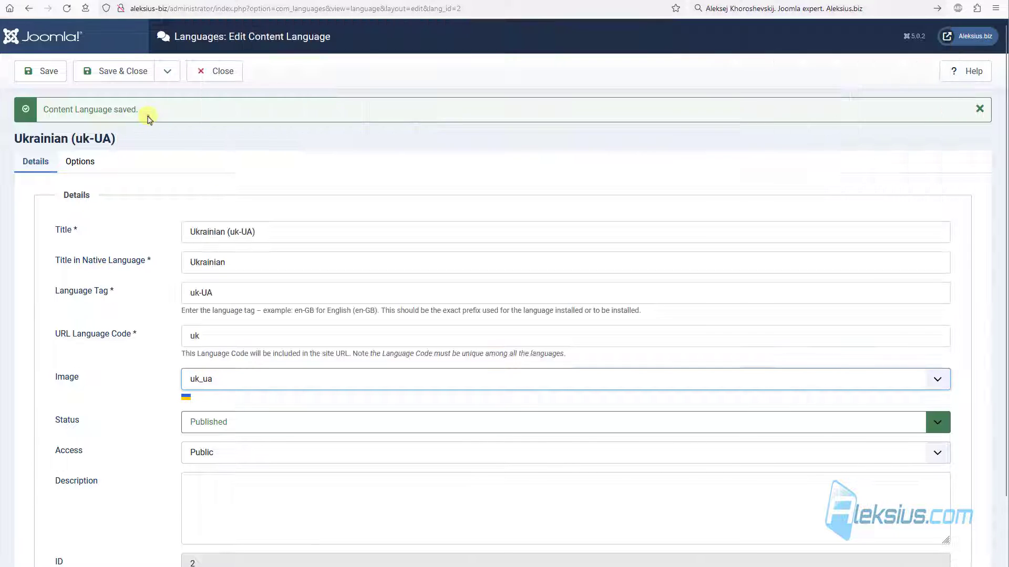
pyautogui.click(219, 77)
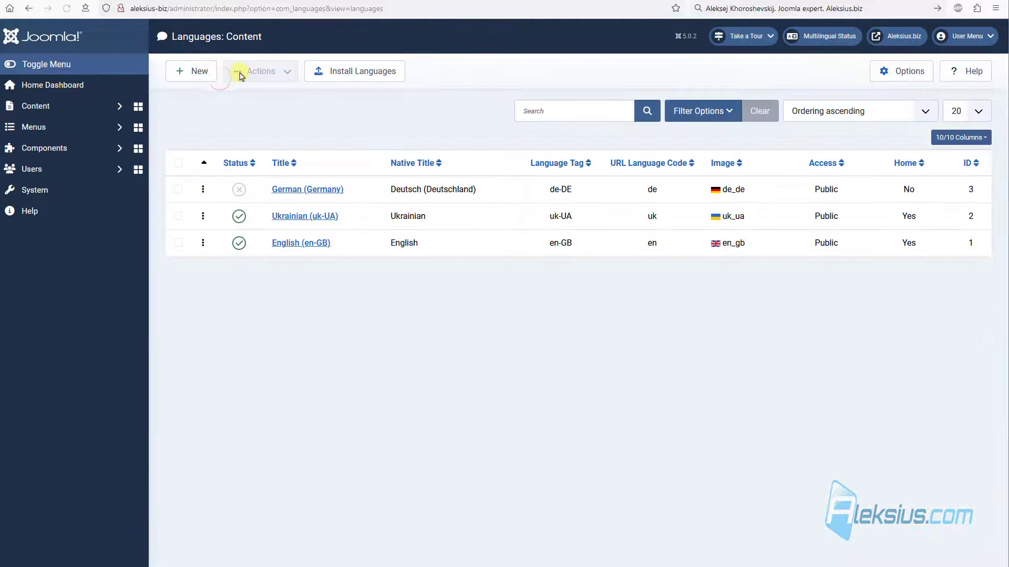
# Search the plugins for System - Language Filter and open that plugin for editing
pyautogui.click(74, 189)
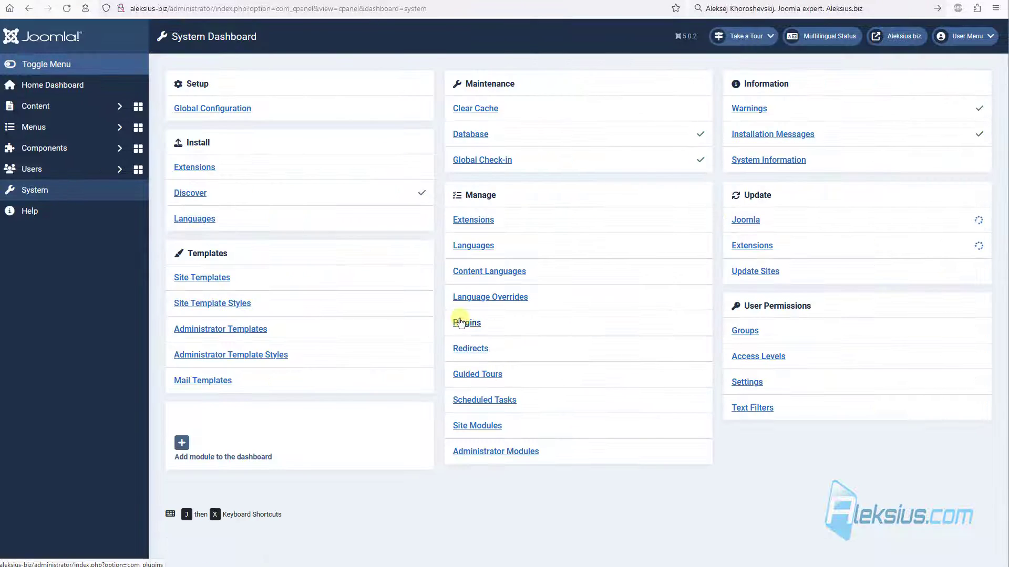
pyautogui.click(464, 322)
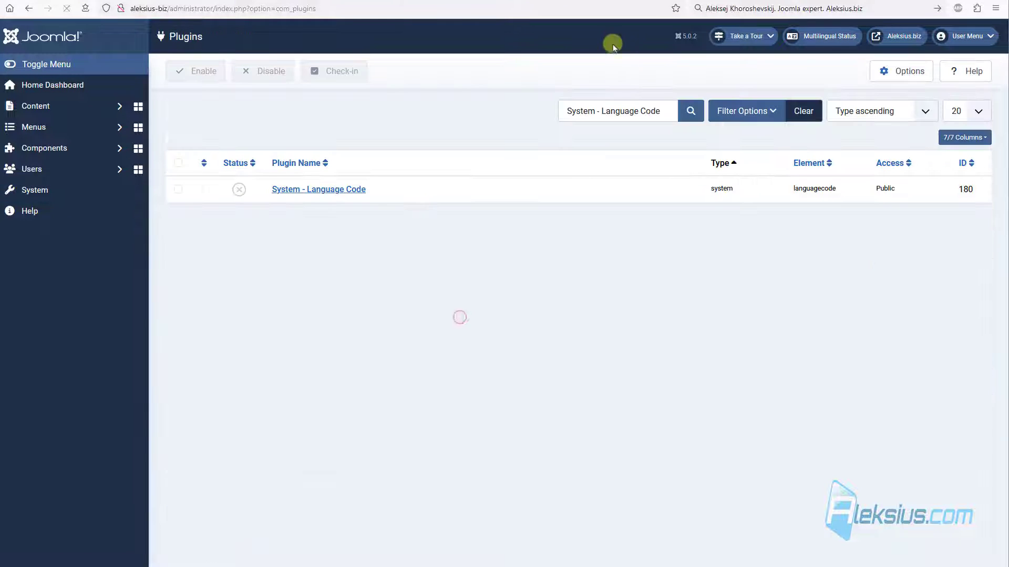
pyautogui.tripleClick(609, 110)
pyautogui.write('System - Language Filter')
pyautogui.press('Return')
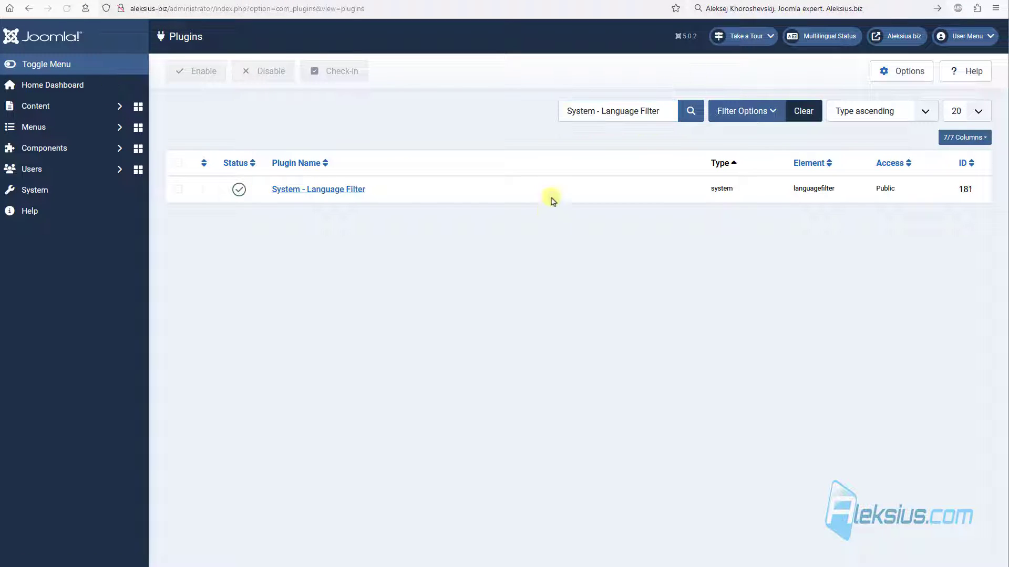
pyautogui.click(326, 189)
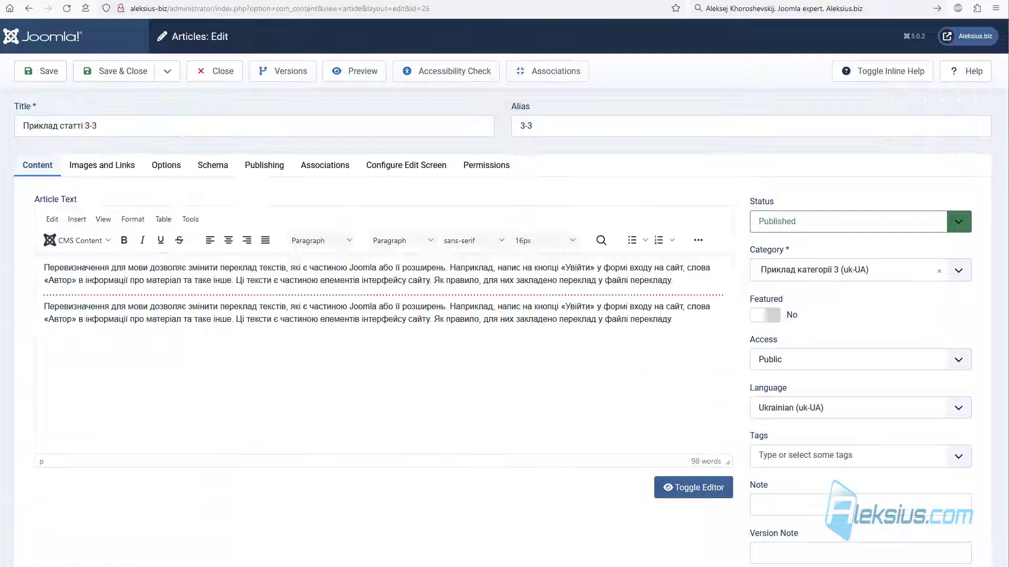
# View the associations of article Приклад статті 3-3, and save the Language Filter plugin with Item Associations set to No
pyautogui.click(335, 167)
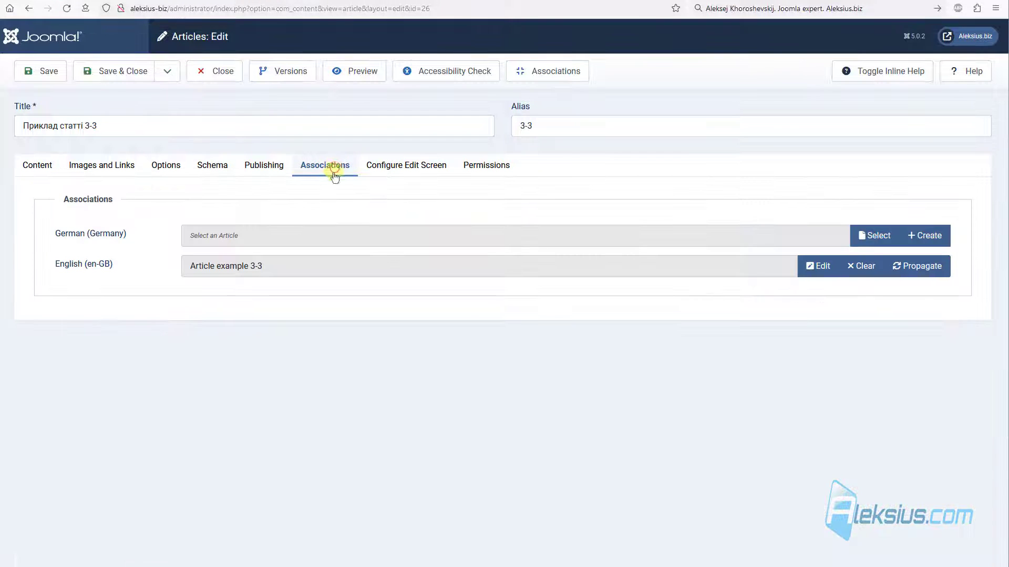
pyautogui.click(41, 165)
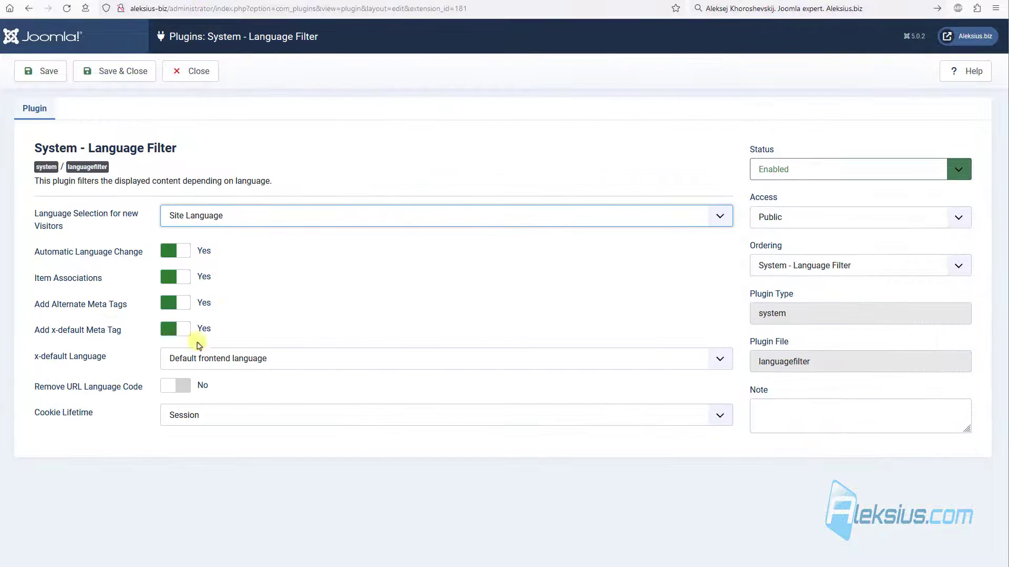
pyautogui.click(177, 281)
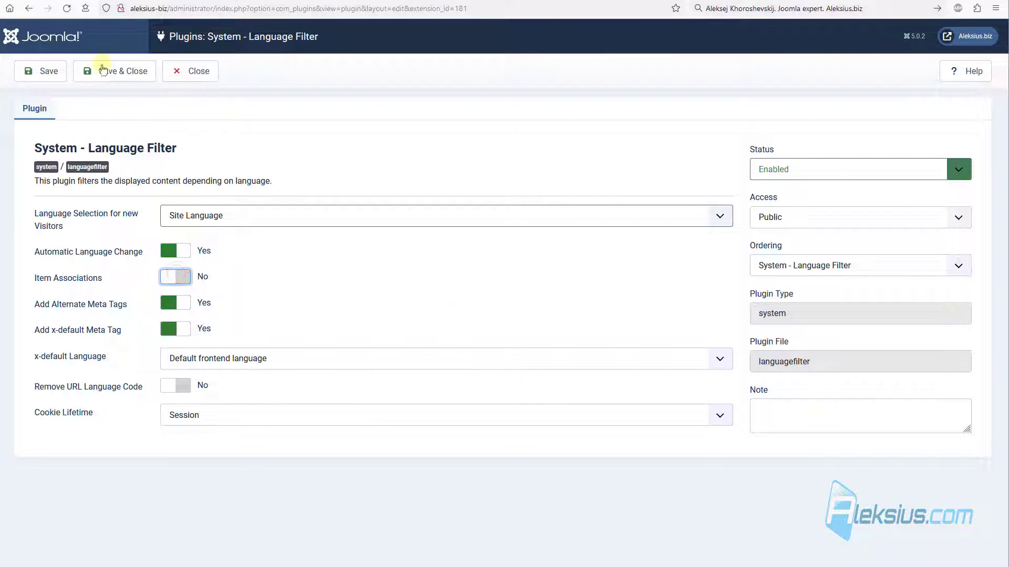
pyautogui.click(30, 63)
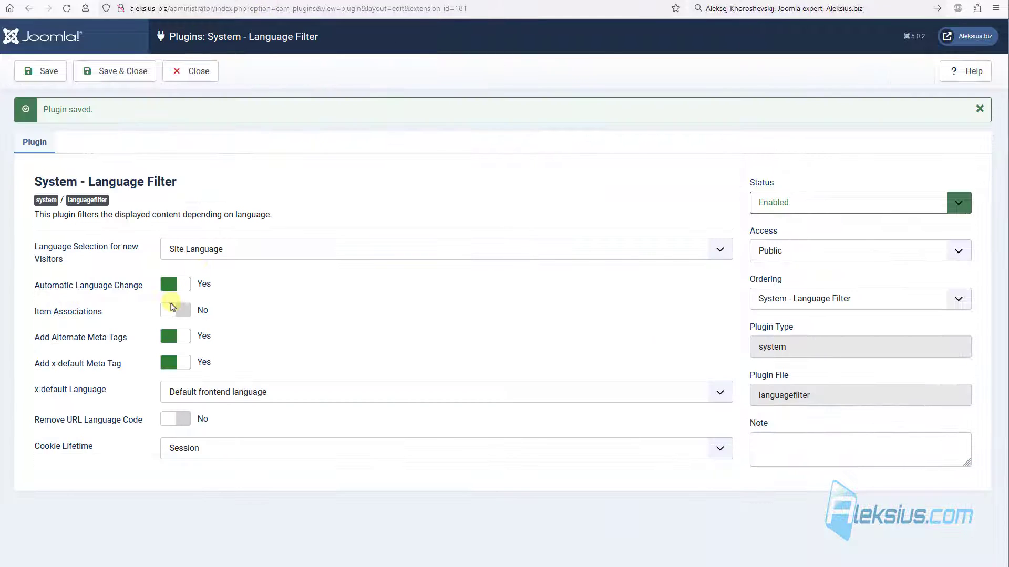
# Set Item Associations to Yes in the Language Filter plugin, save, and reload article Приклад статті 3-3 to check its associations
pyautogui.click(171, 317)
pyautogui.click(40, 71)
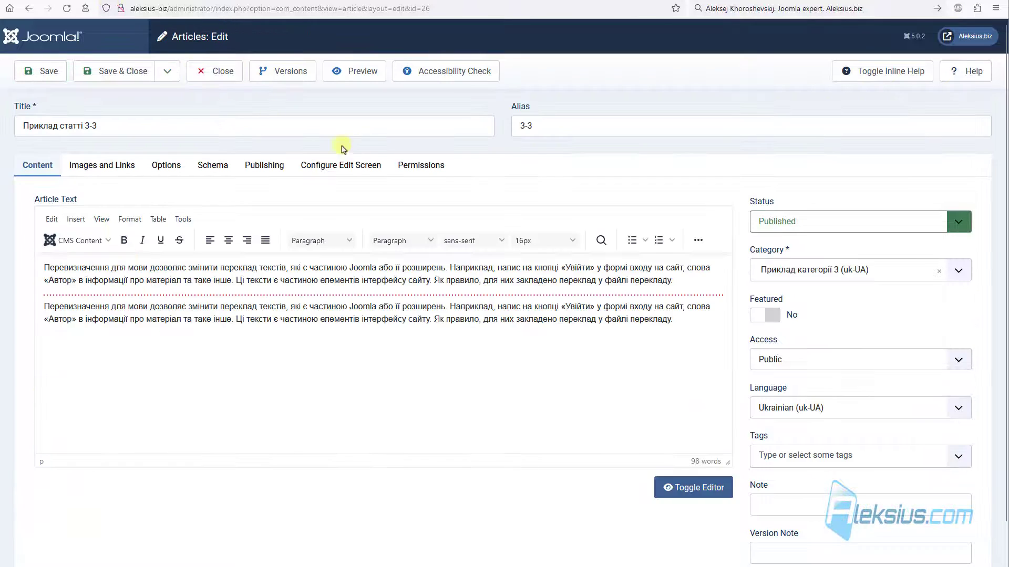
pyautogui.press('F5')
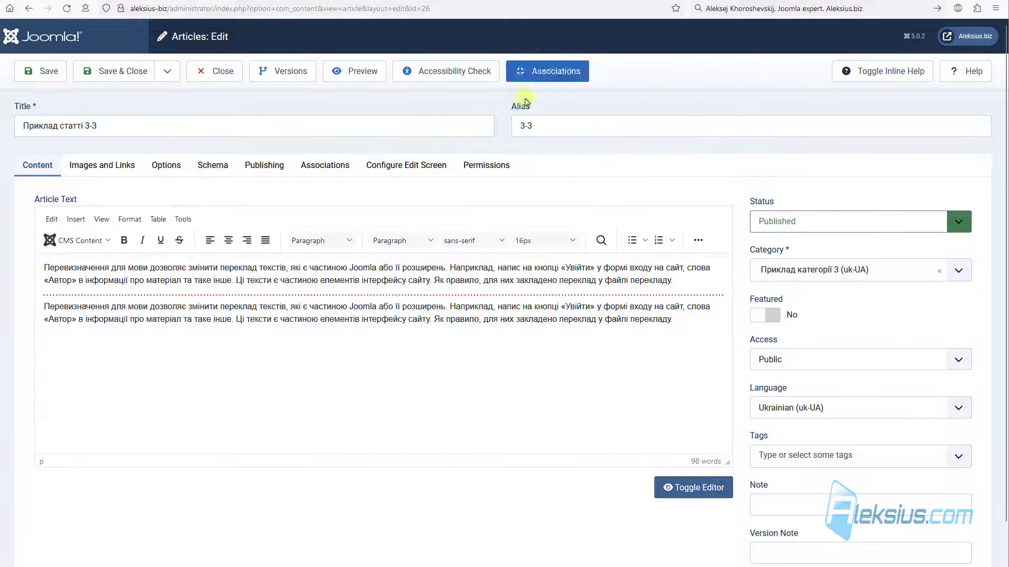
pyautogui.click(317, 164)
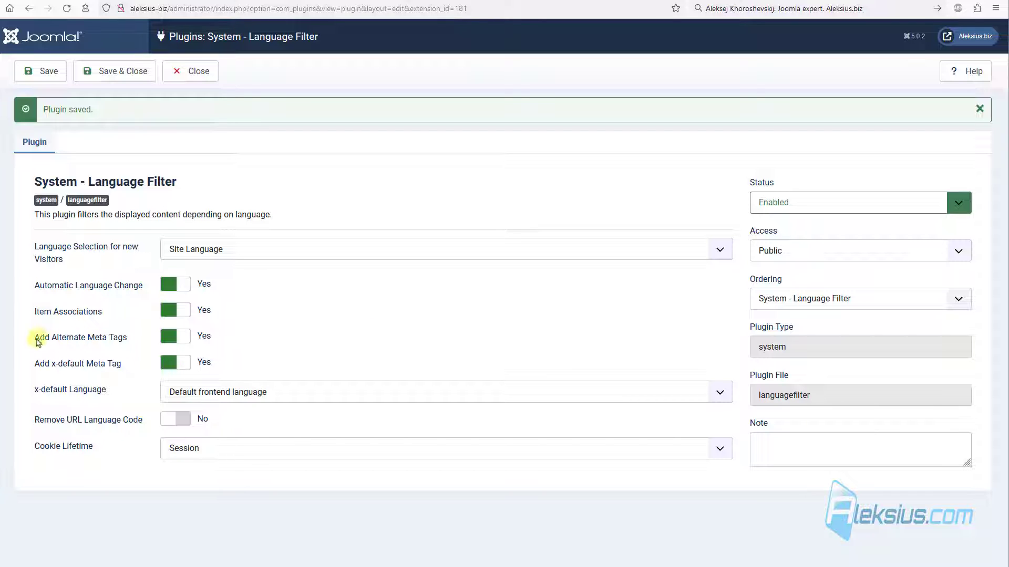
# Open the page source of the site's Ukrainian home page and examine the alternate hreflang links behind Add Alternate Meta Tags
pyautogui.tripleClick(38, 339)
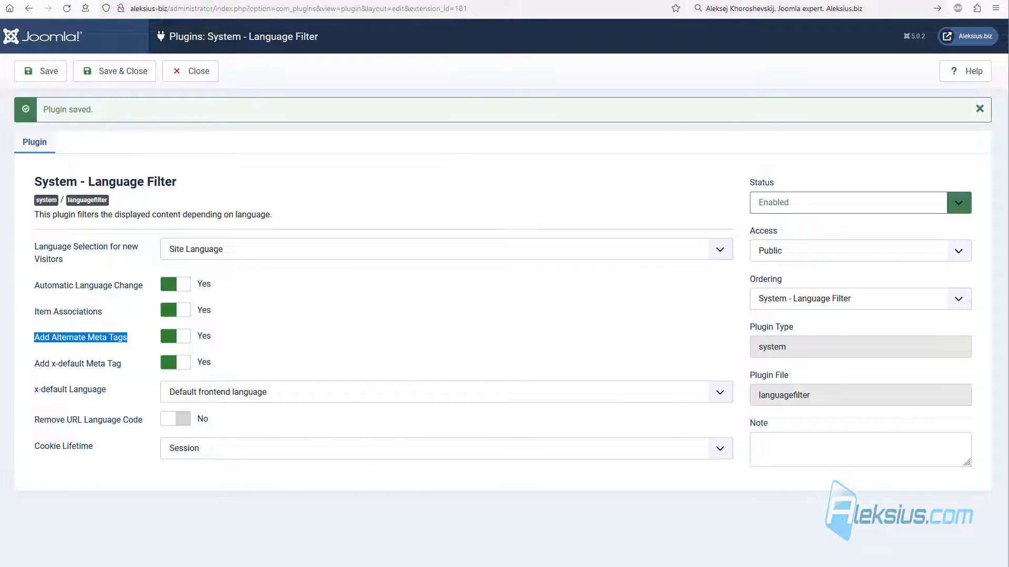
pyautogui.click(204, 1)
pyautogui.hotkey('ctrl', 'u')
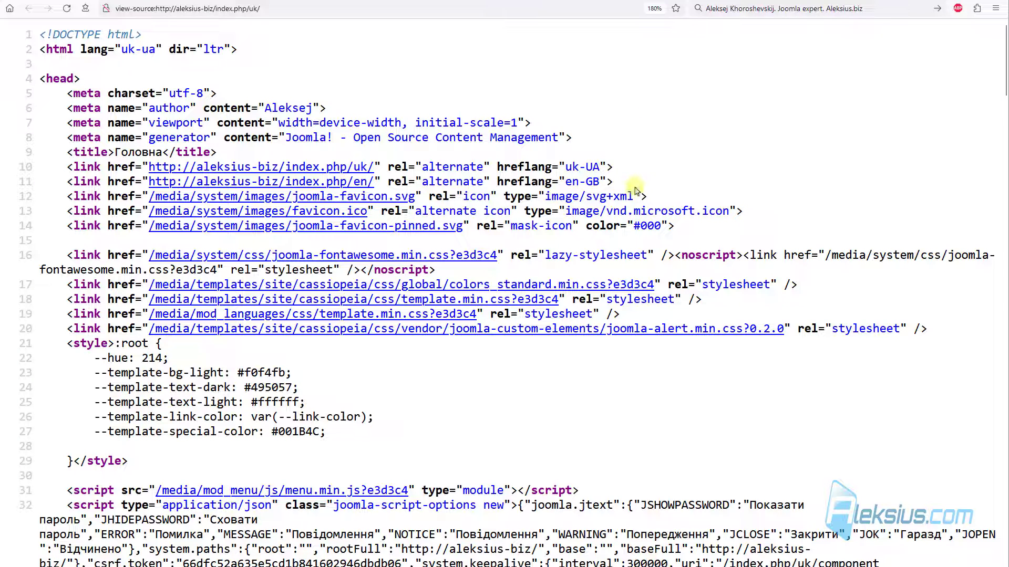
pyautogui.moveTo(630, 183); pyautogui.dragTo(66, 168)
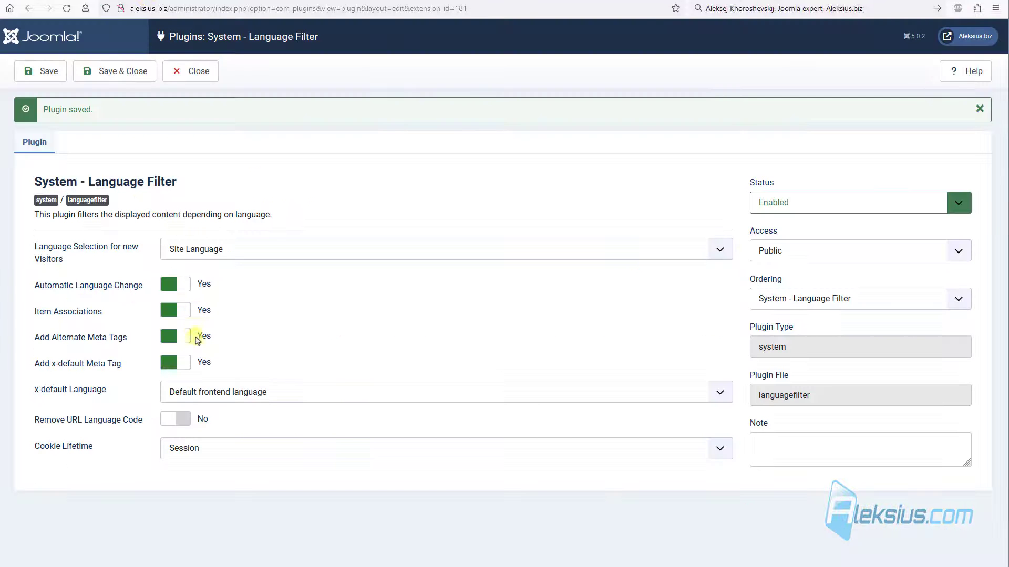
# Set Add Alternate Meta Tags to No in the Language Filter plugin, save, and reload the home page source
pyautogui.click(181, 343)
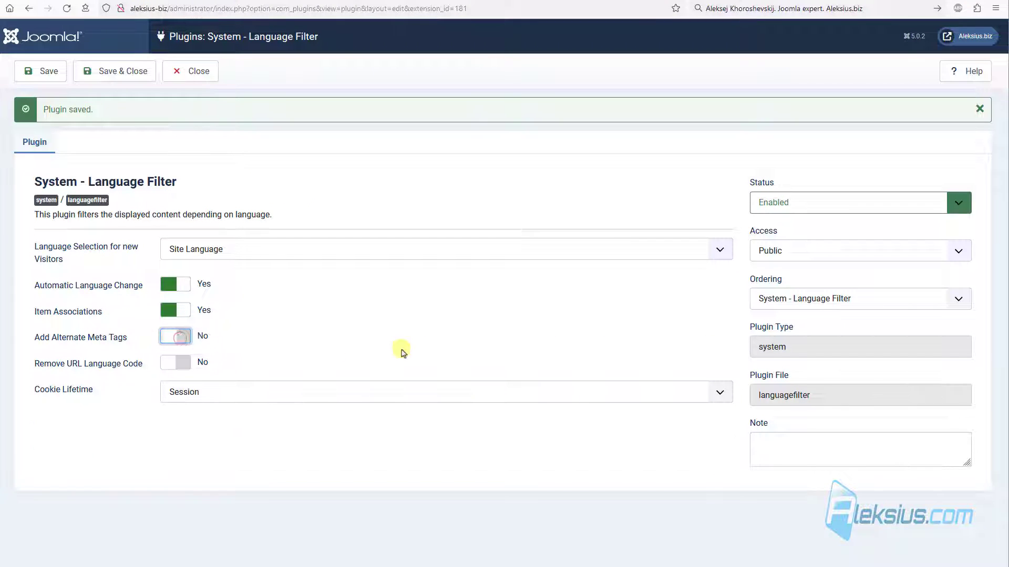
pyautogui.click(30, 66)
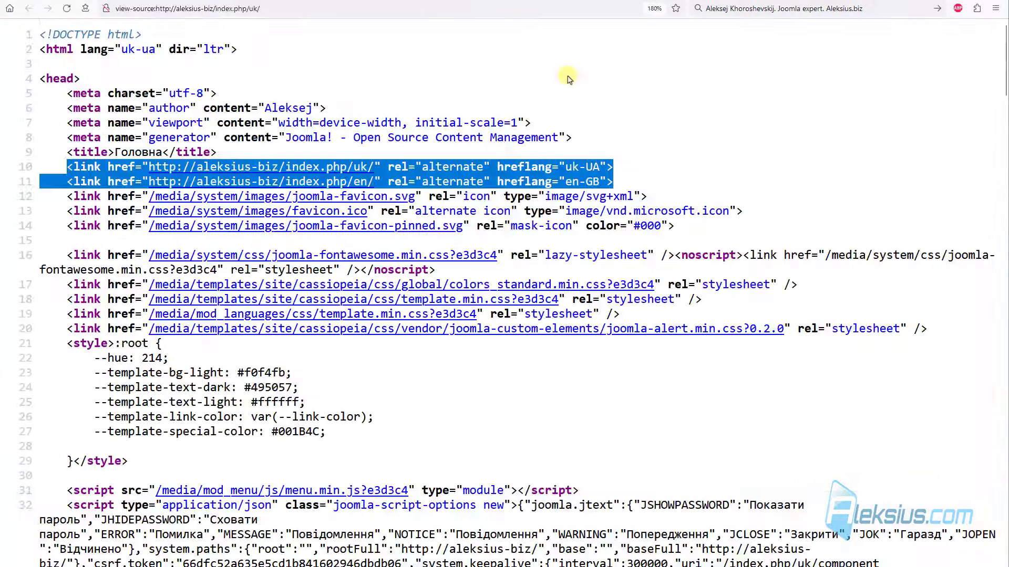
pyautogui.press('F5')
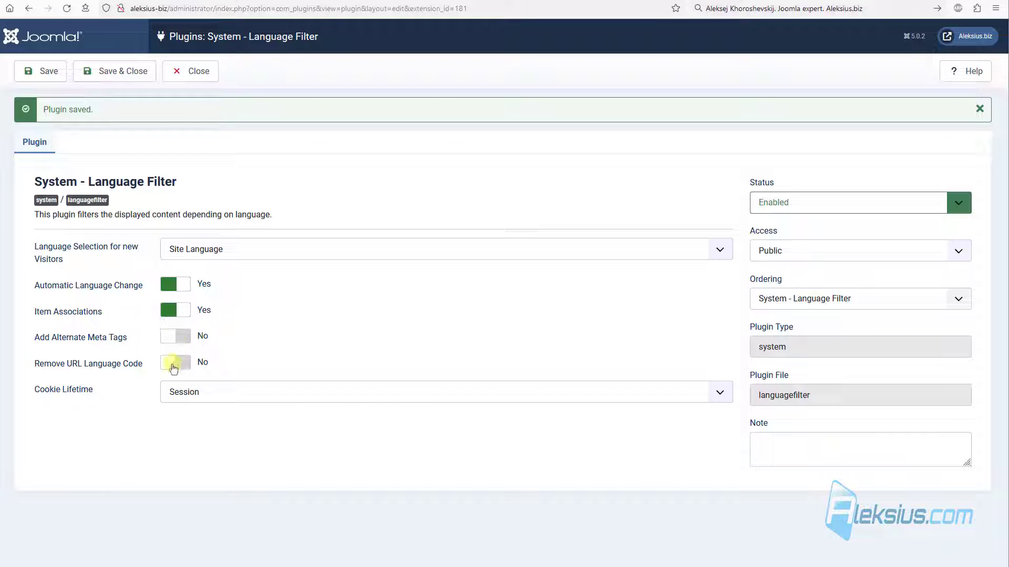
# Set Add Alternate Meta Tags to Yes in the Language Filter plugin, save, and reload the home page source
pyautogui.click(182, 337)
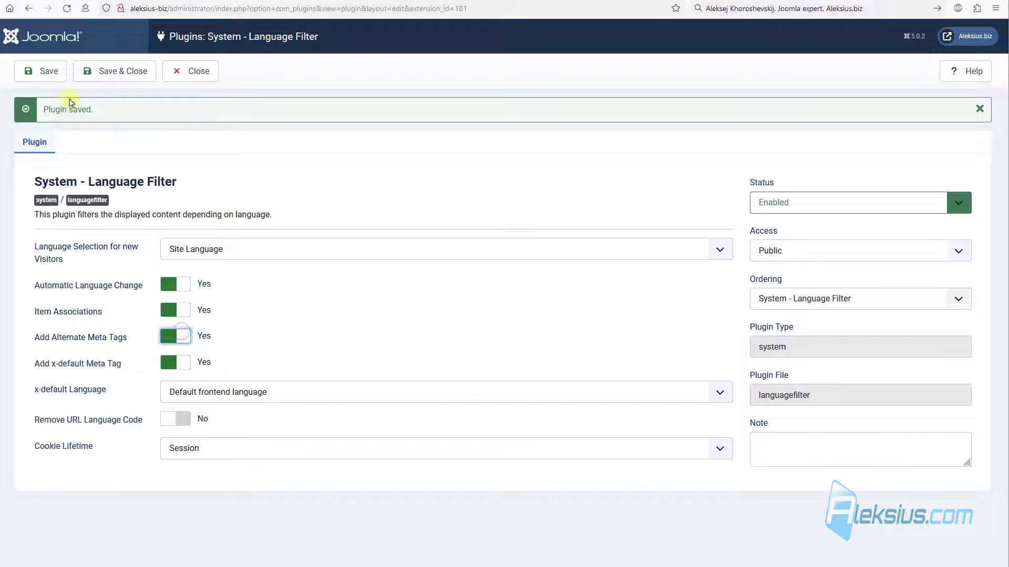
pyautogui.click(40, 71)
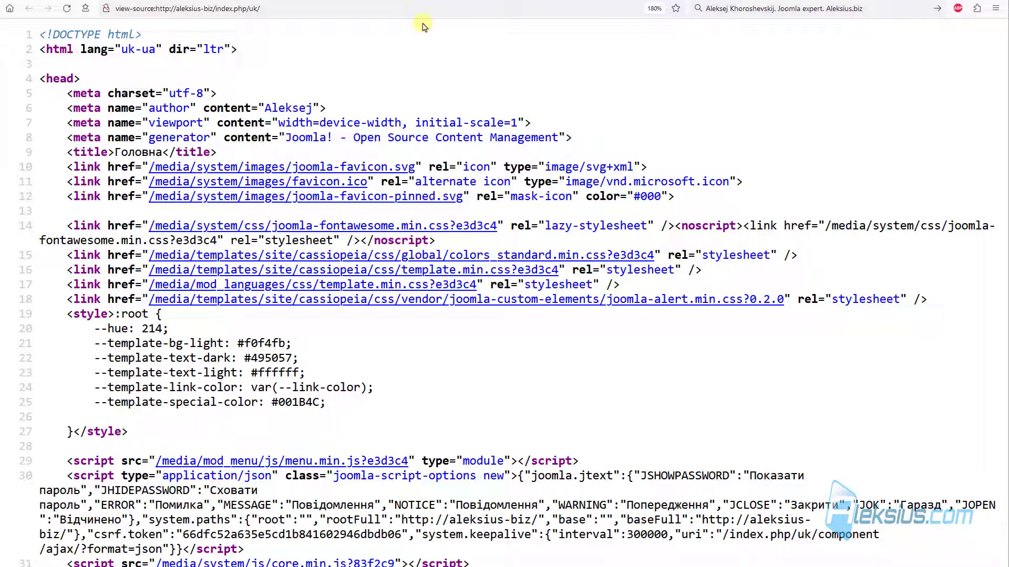
pyautogui.press('F5')
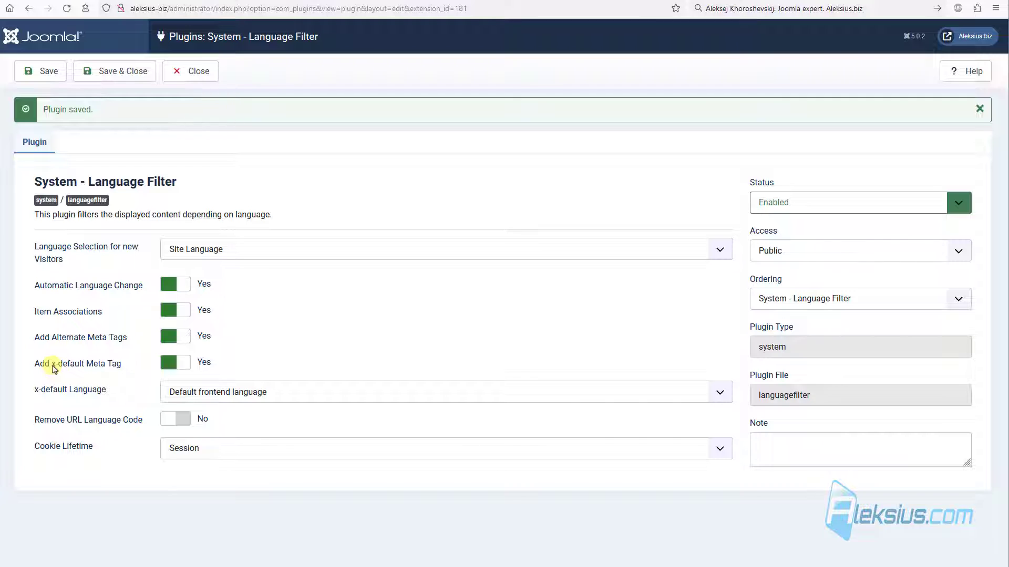
# Search the home page source for x-default and examine the matching alternate link
pyautogui.moveTo(55, 367); pyautogui.dragTo(88, 369)
pyautogui.hotkey('ctrl', 'c')
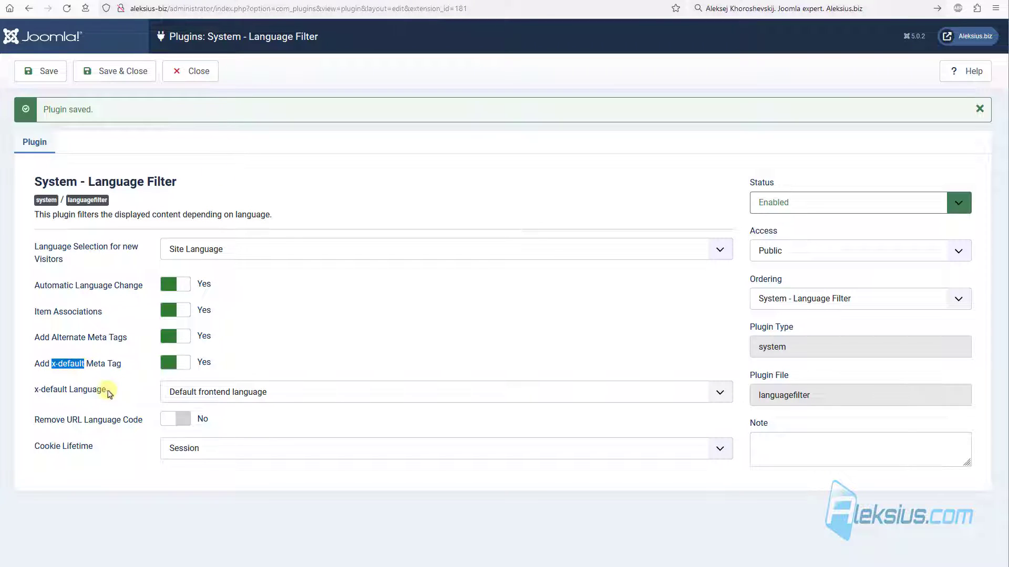
pyautogui.click(304, 1)
pyautogui.hotkey('ctrl', 'f')
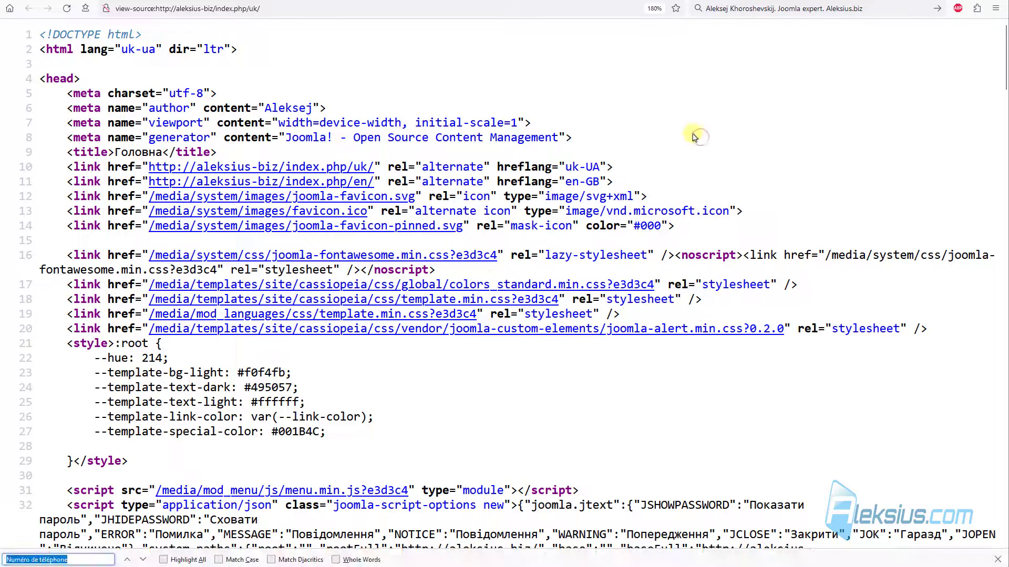
pyautogui.hotkey('ctrl', 'v')
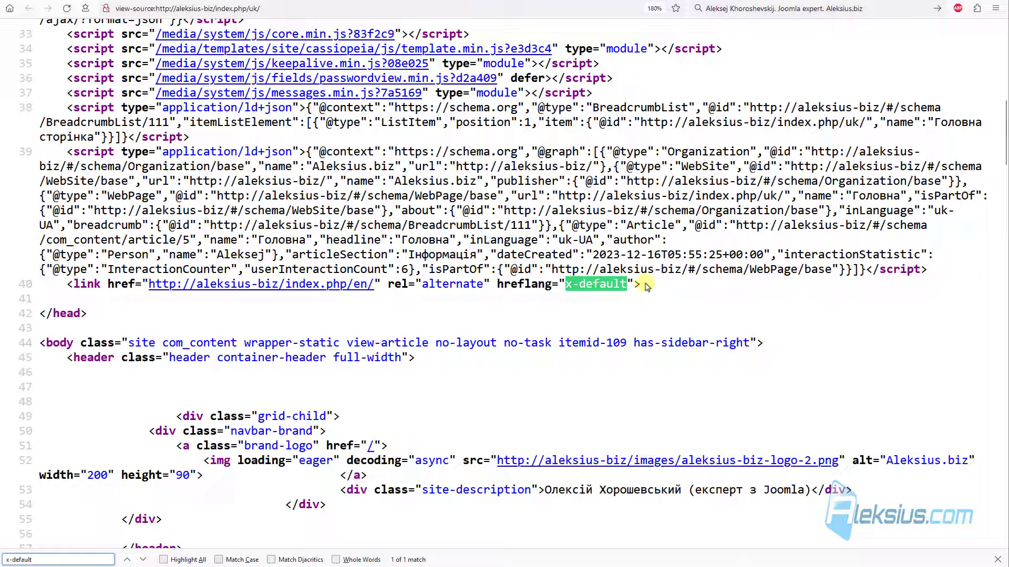
pyautogui.moveTo(645, 285); pyautogui.dragTo(375, 284)
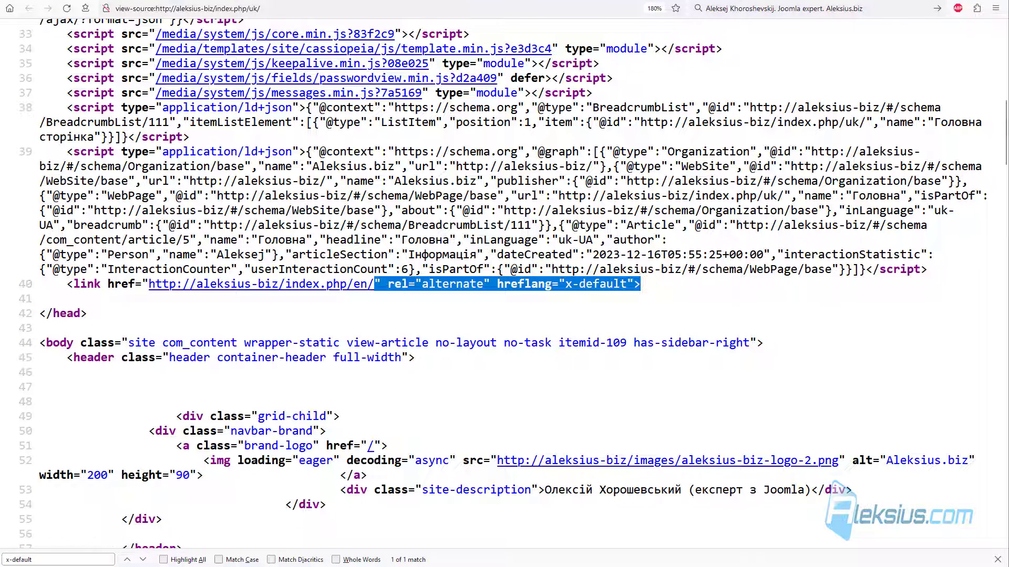
pyautogui.hotkey('ctrl', 'w')
# Save the Language Filter plugin with Add x-default Meta Tag set to No, and search the reloaded page source for x-default
pyautogui.click(184, 361)
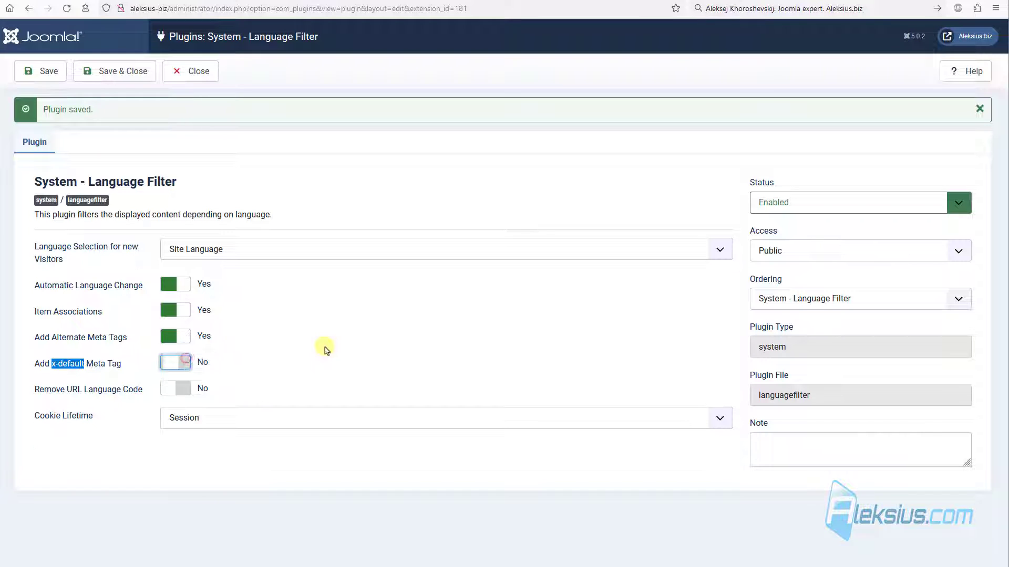
pyautogui.click(47, 70)
pyautogui.hotkey('ctrl', 'Tab')
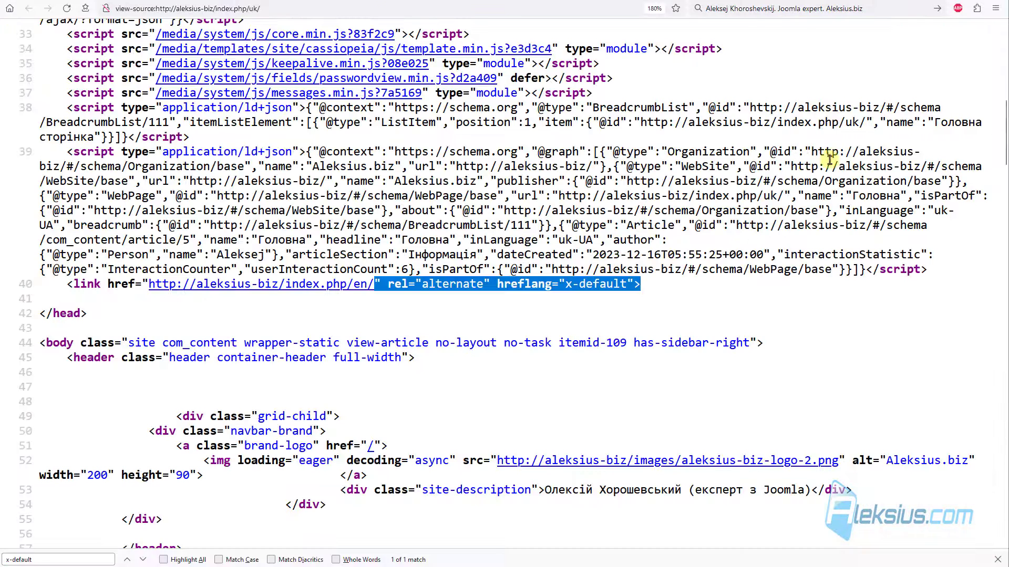
pyautogui.press('F5')
pyautogui.click(143, 559)
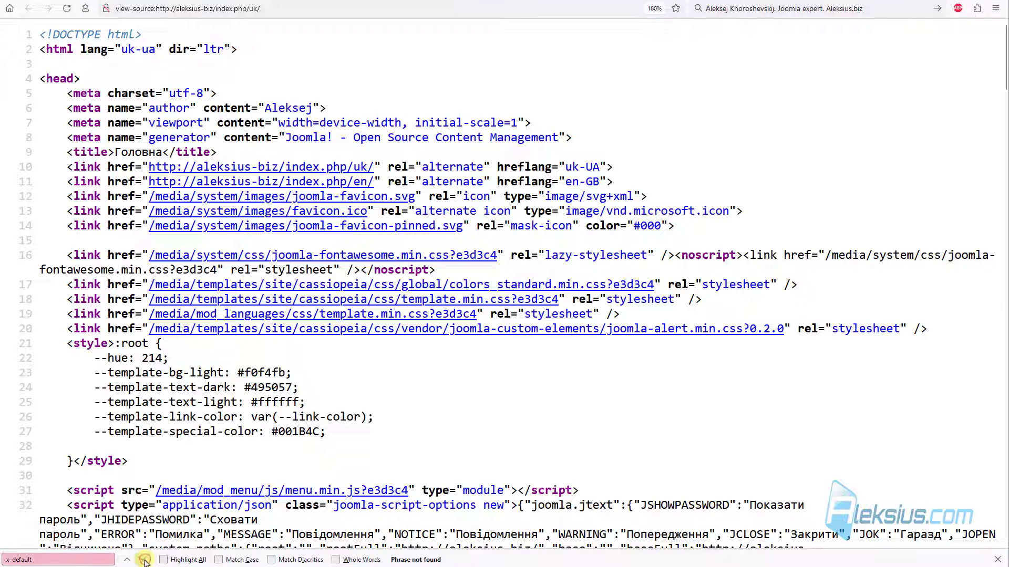
# Set Add x-default Meta Tag to Yes in the Language Filter plugin and save it
pyautogui.hotkey('ctrl', 'Tab')
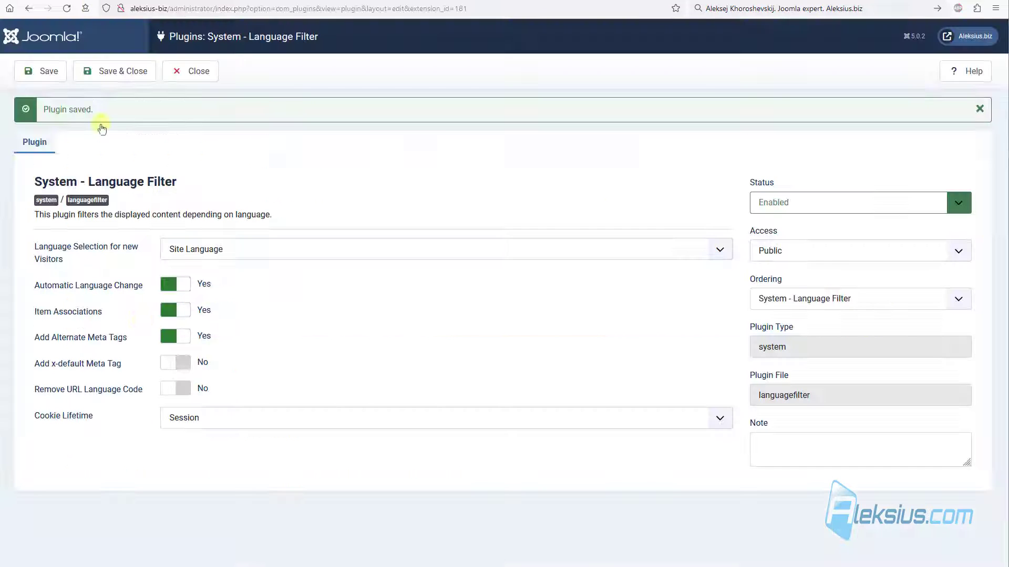
pyautogui.click(173, 363)
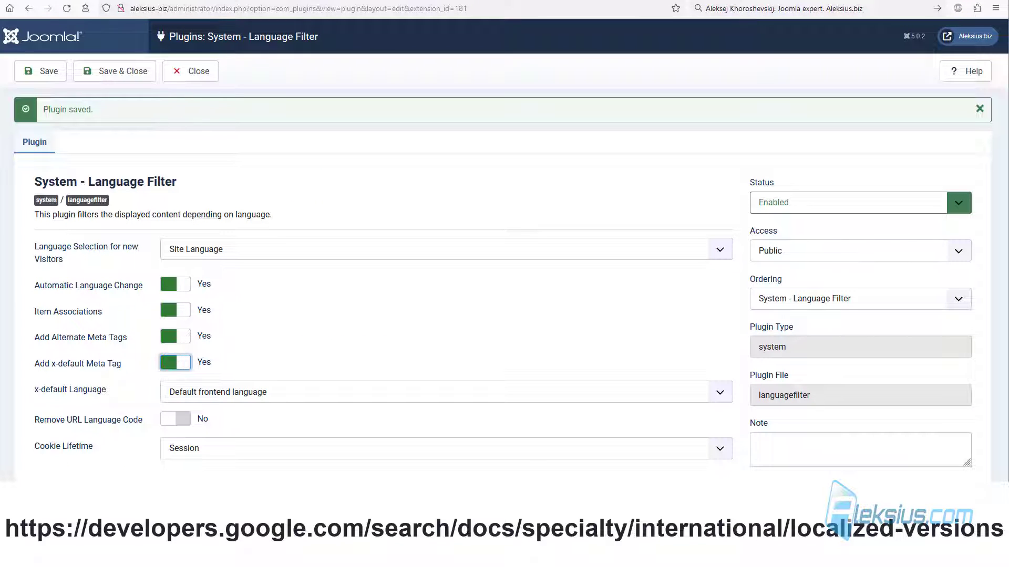
pyautogui.click(46, 71)
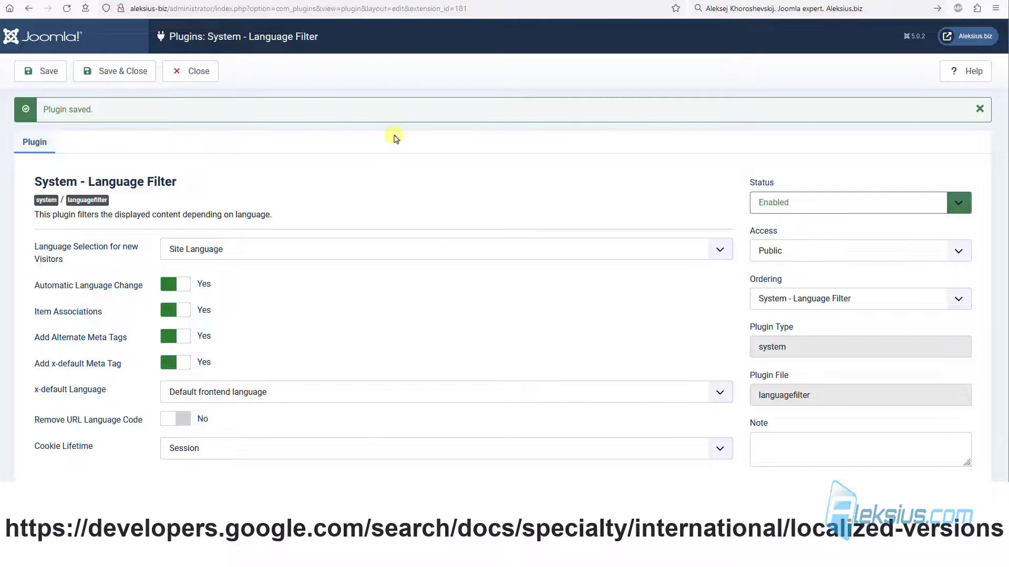
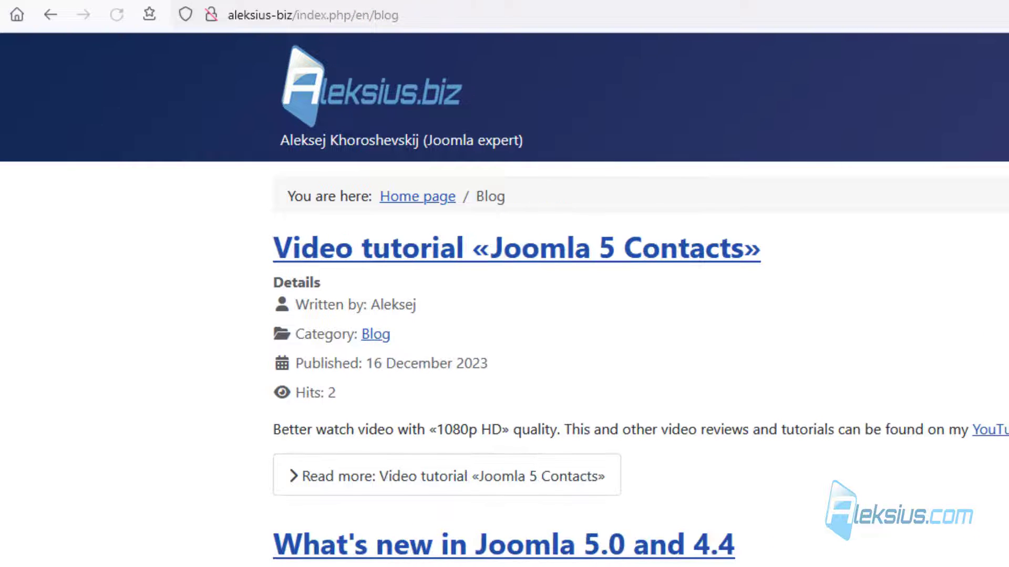
# Set Remove URL Language Code to Yes in the Language Filter plugin, save it, and browse English and Ukrainian pages to compare their URLs
pyautogui.click(401, 90)
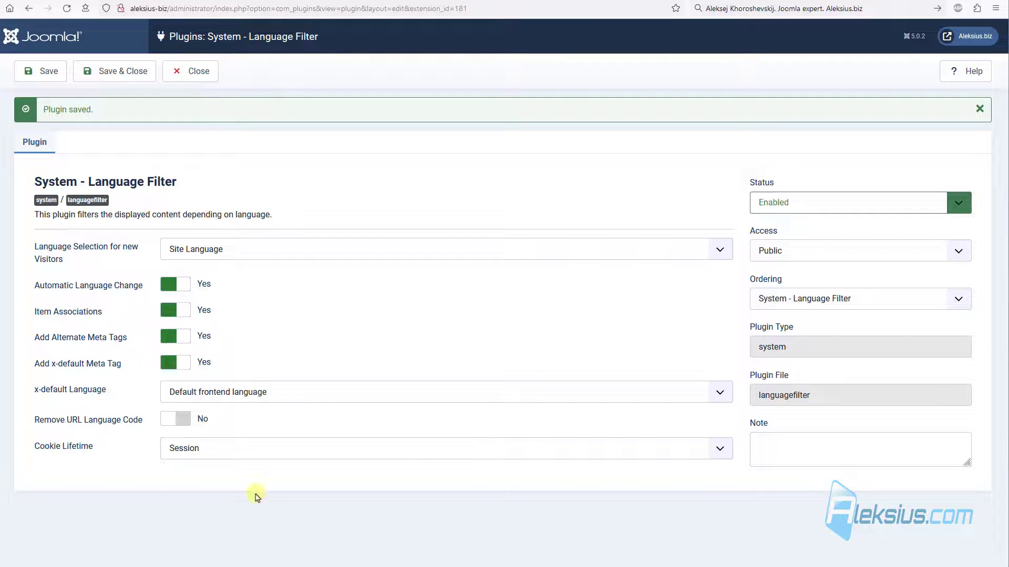
pyautogui.click(175, 420)
pyautogui.click(47, 72)
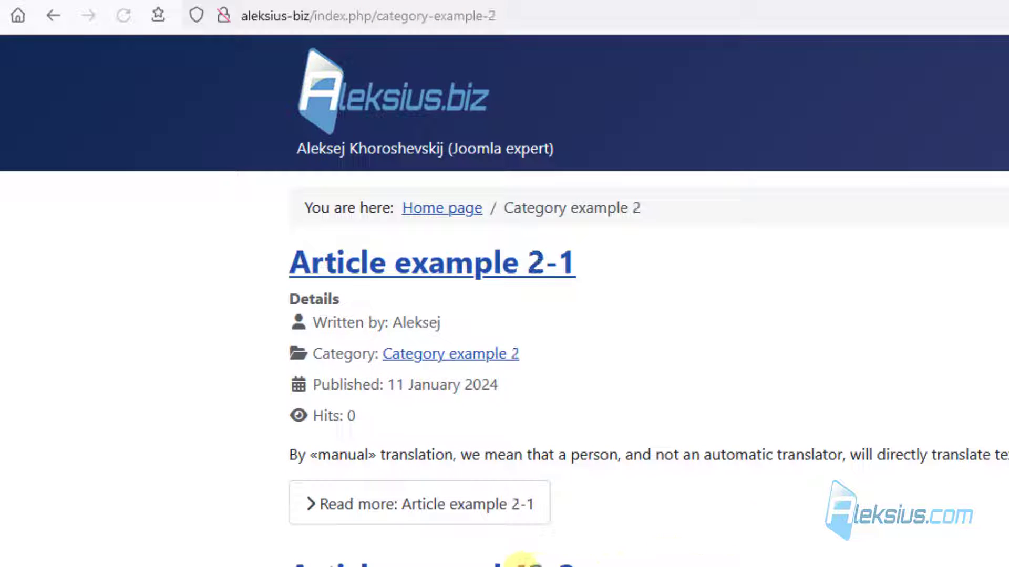
pyautogui.click(526, 563)
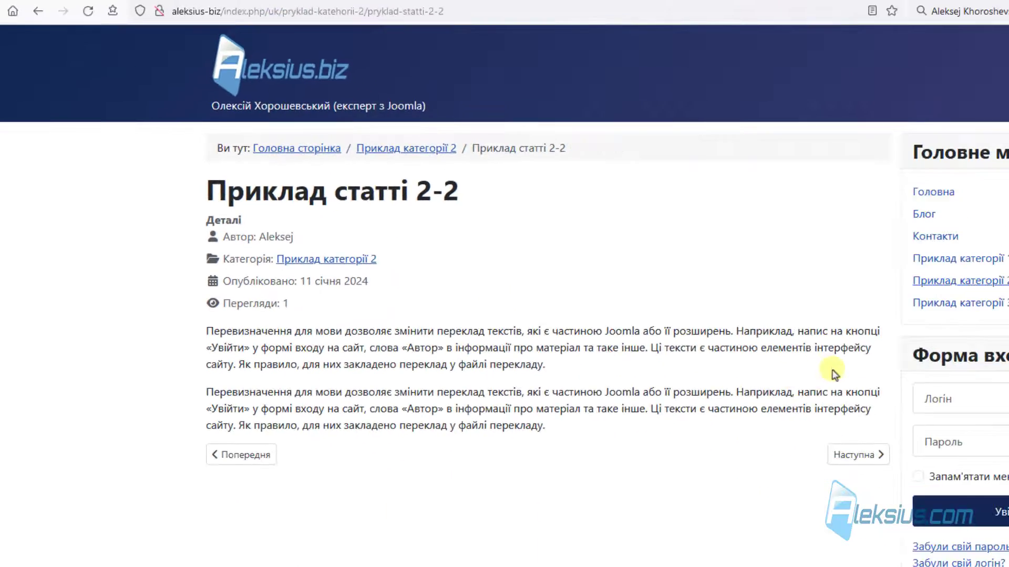
pyautogui.click(947, 259)
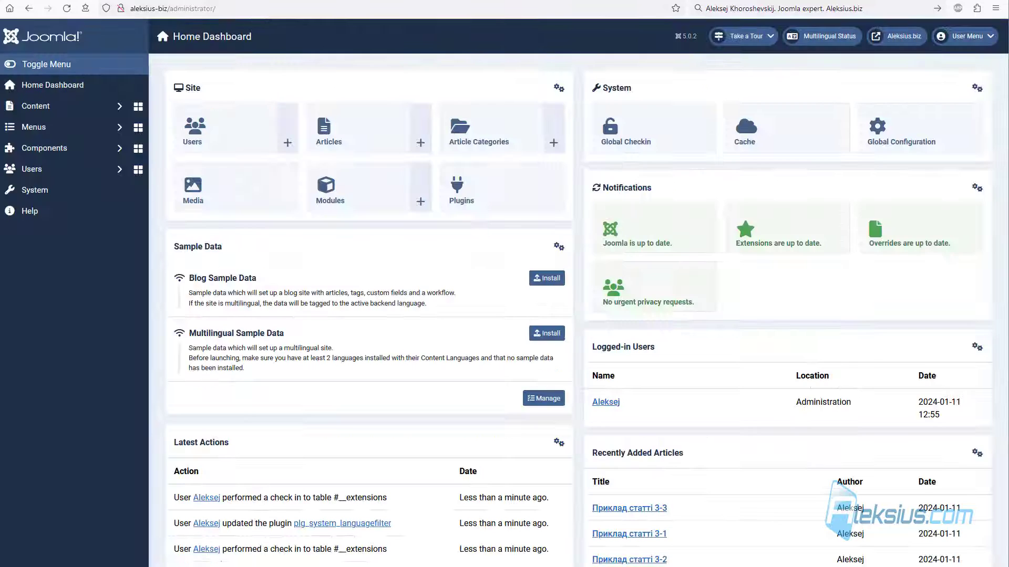
# Open the installed languages management list from the system dashboard, and set Remove URL Language Code to No in the Language Filter plugin
pyautogui.click(60, 188)
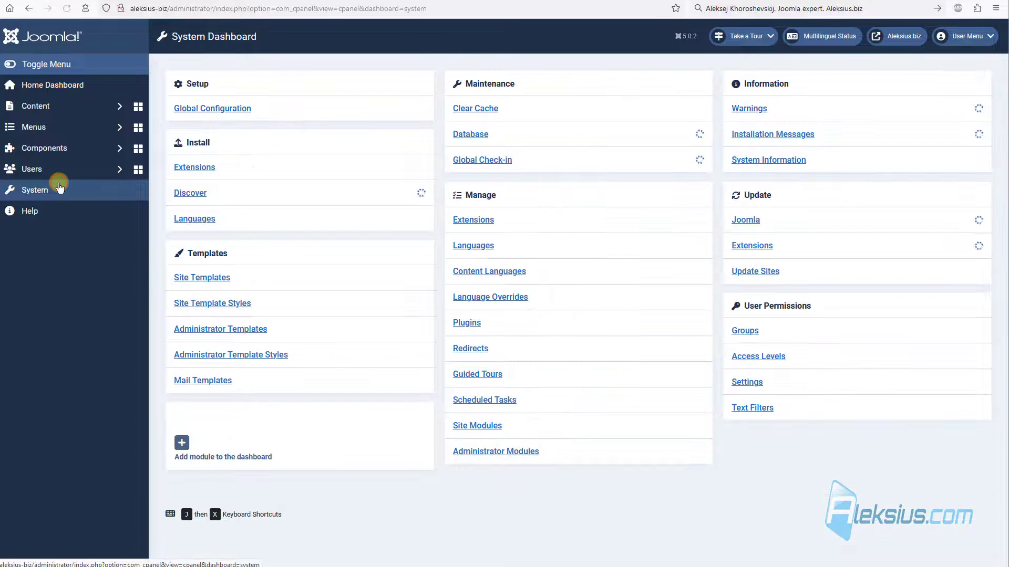
pyautogui.click(485, 249)
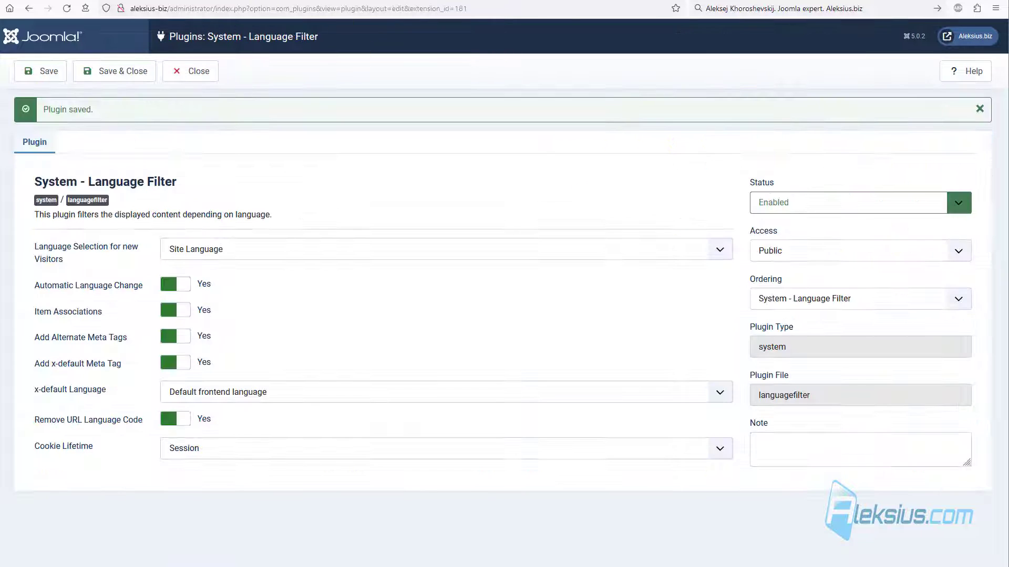
pyautogui.click(174, 421)
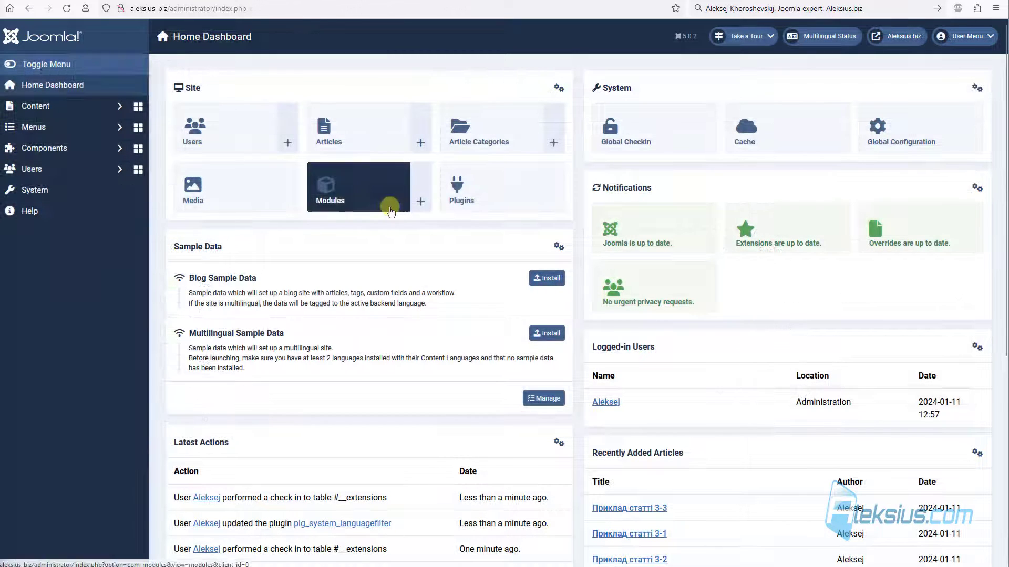
# Open the Language Switcher site module, set Use Image Flags to No, and save it
pyautogui.click(390, 210)
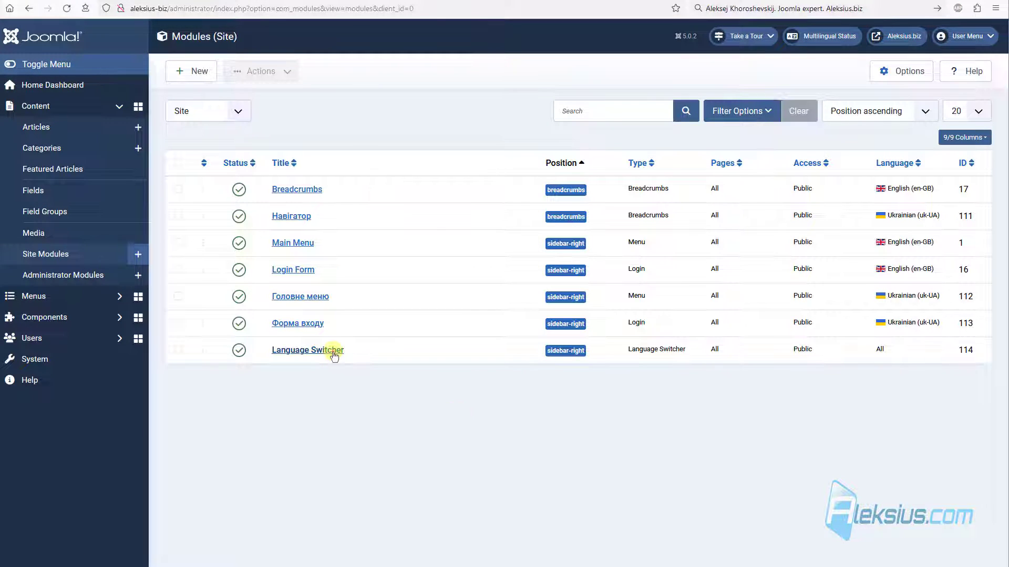
pyautogui.click(333, 352)
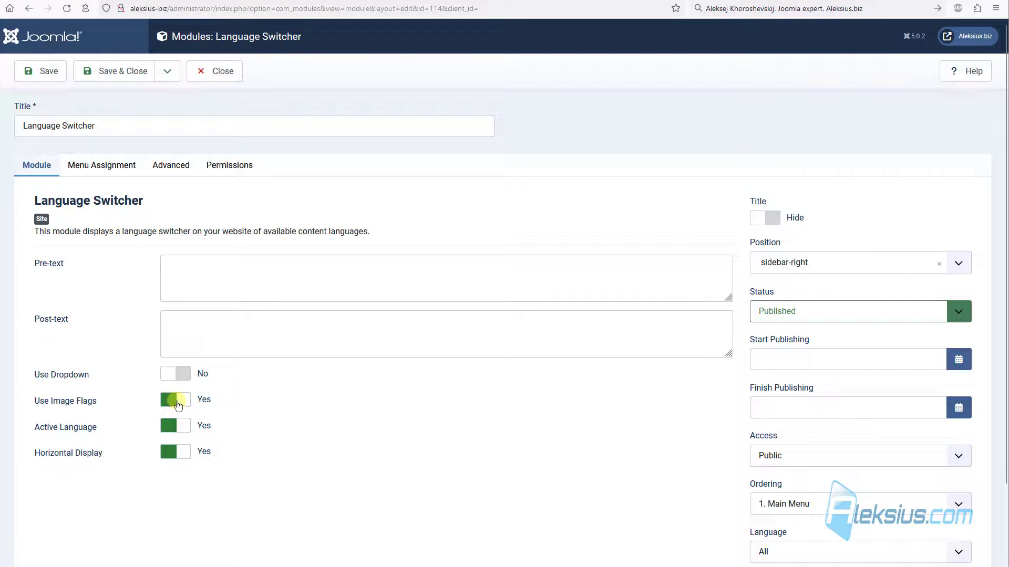
pyautogui.click(175, 399)
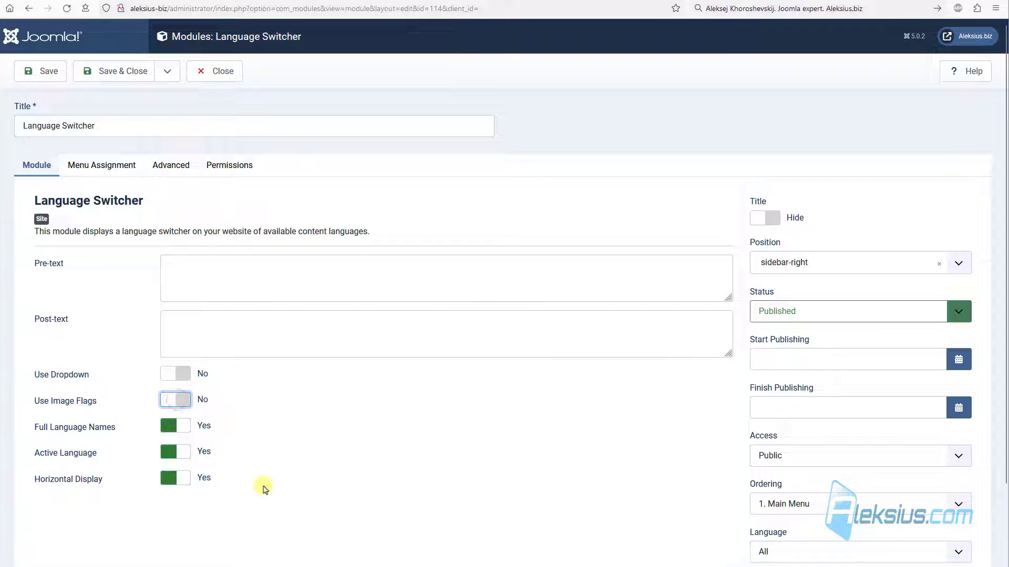
pyautogui.click(40, 78)
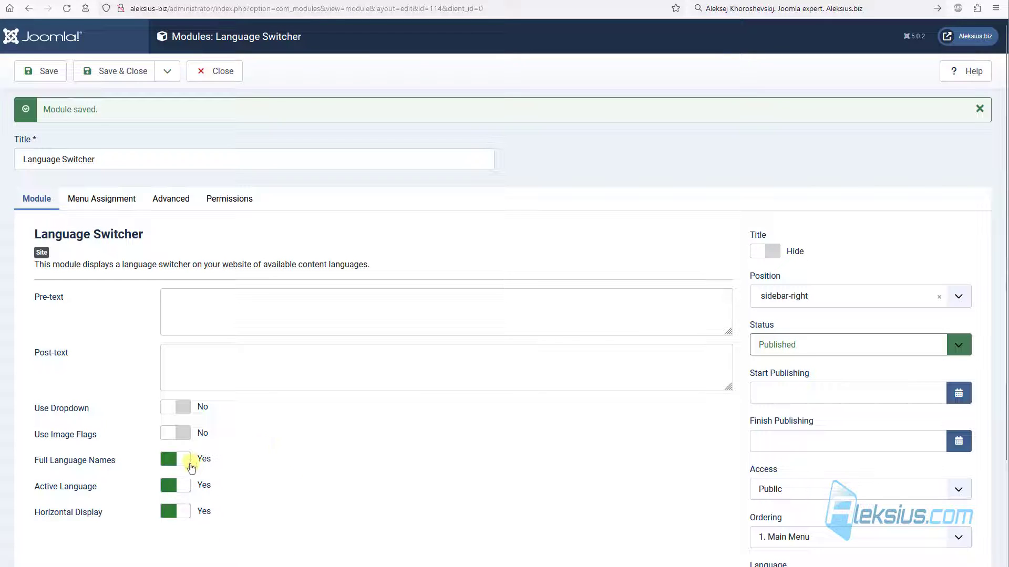
# Save the Language Switcher with Active Language set to No, reload the Ukrainian contacts page, and switch to English and back
pyautogui.click(179, 485)
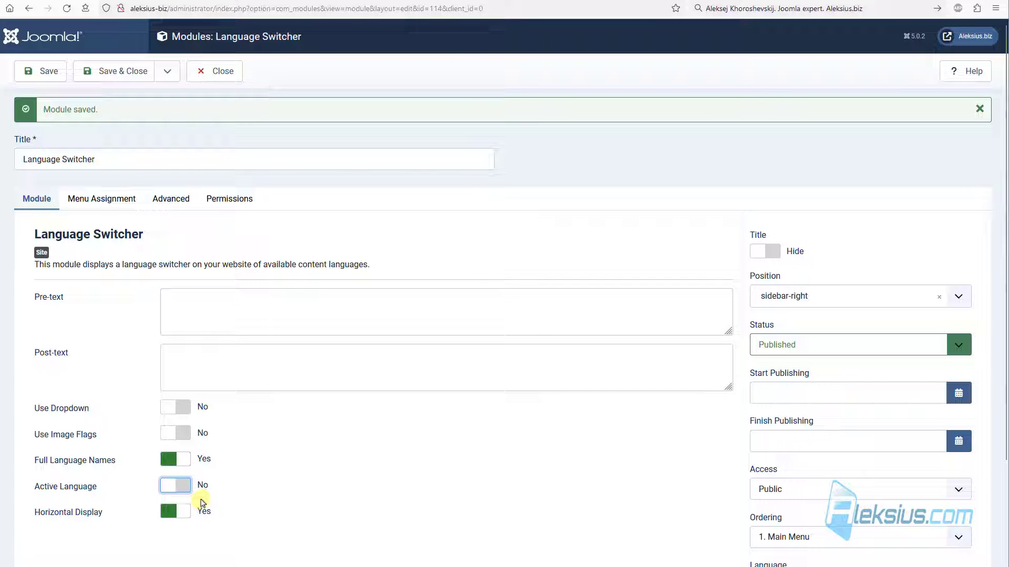
pyautogui.click(45, 71)
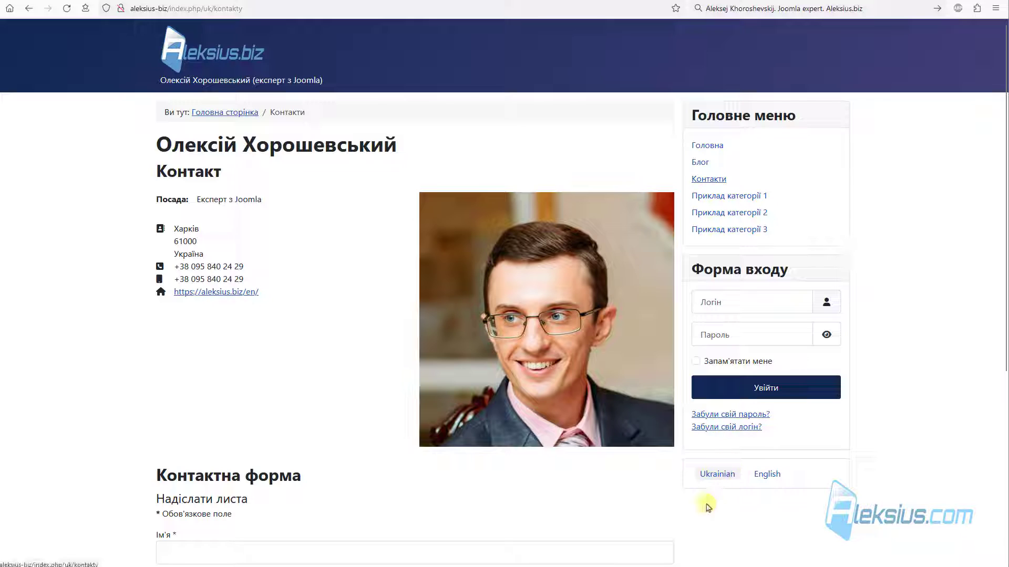
pyautogui.press('F5')
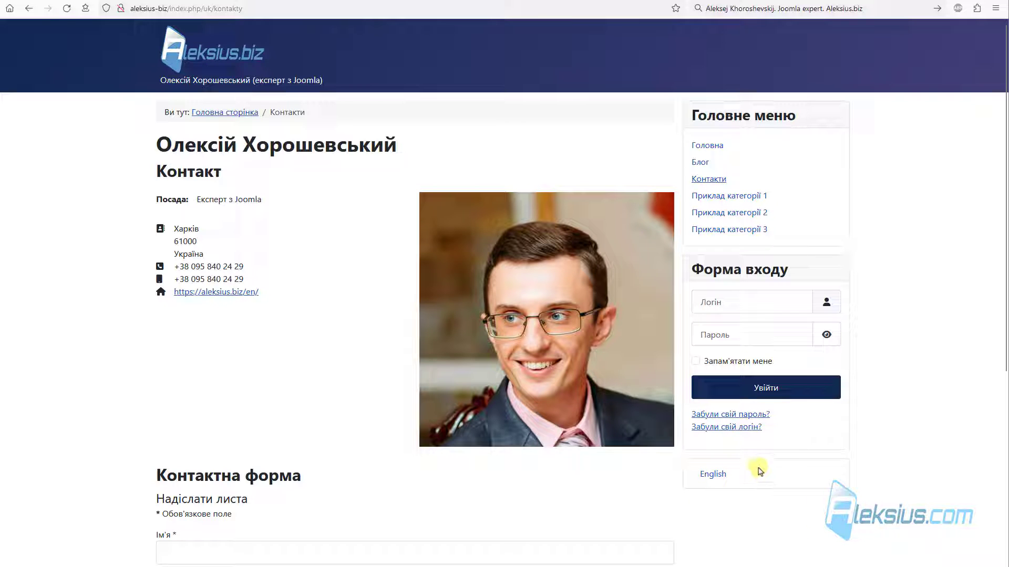
pyautogui.click(716, 478)
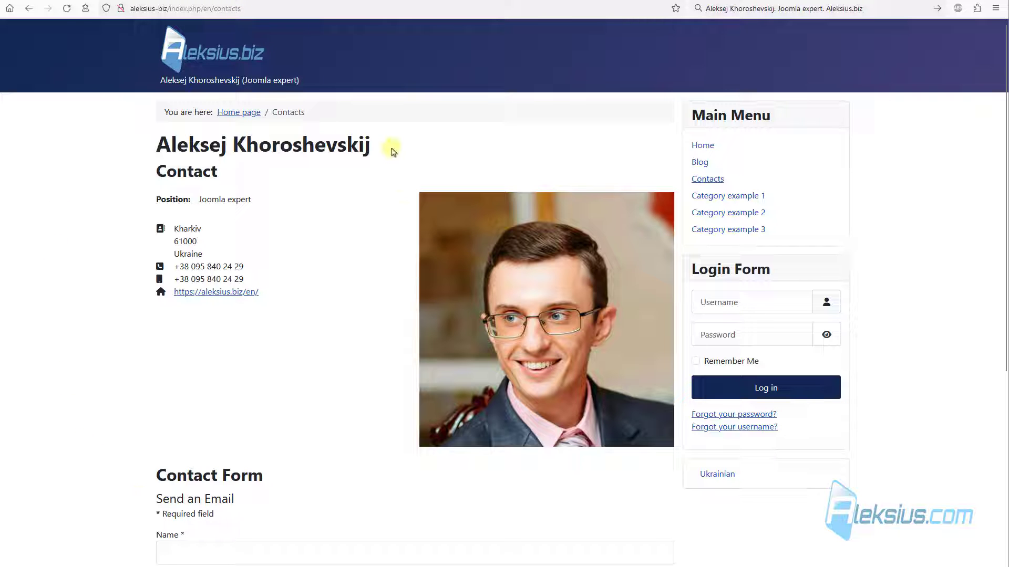
pyautogui.click(715, 476)
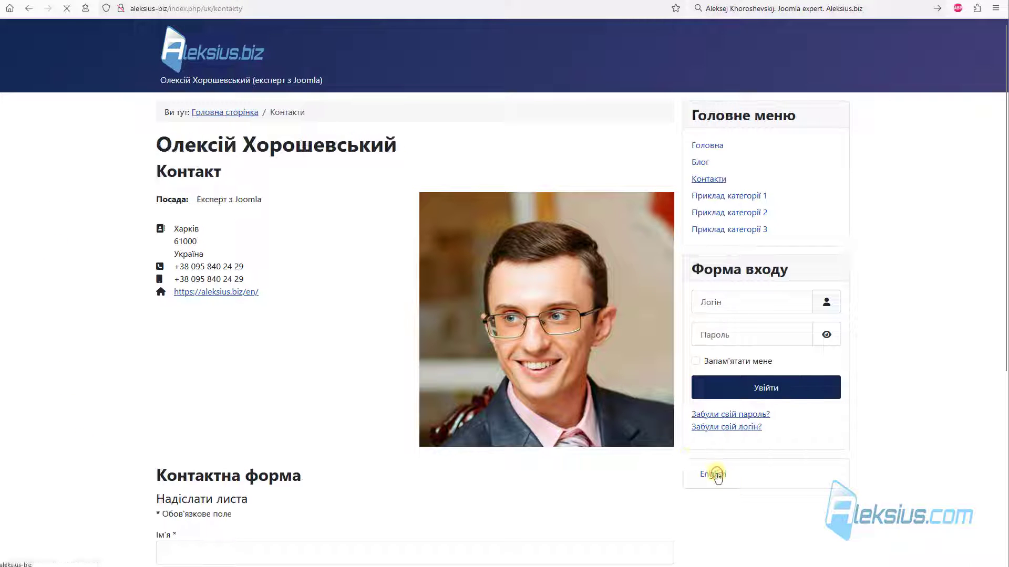
# Set both Active Language and Use Image Flags to Yes in the Language Switcher module
pyautogui.click(138, 1)
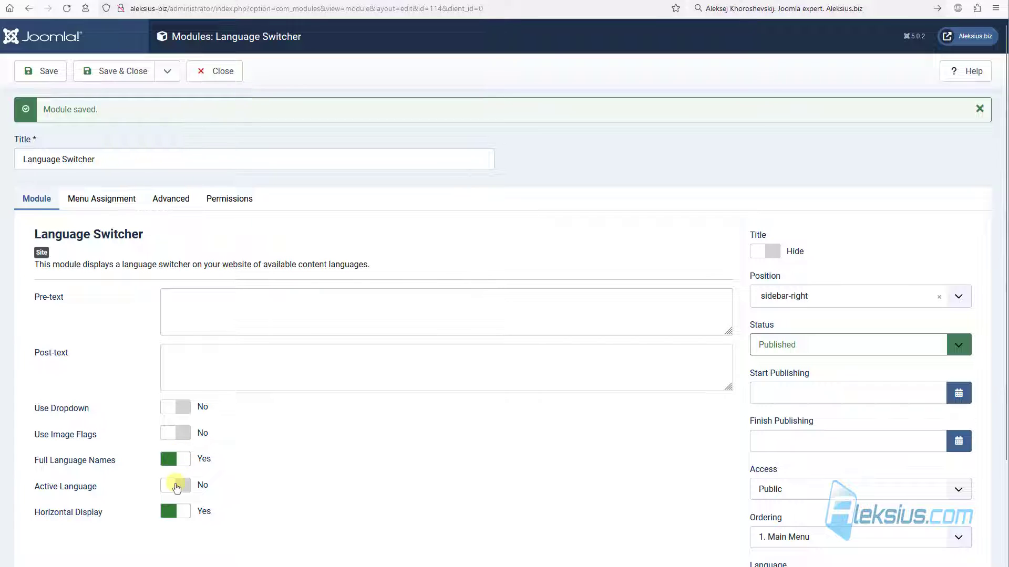
pyautogui.click(176, 488)
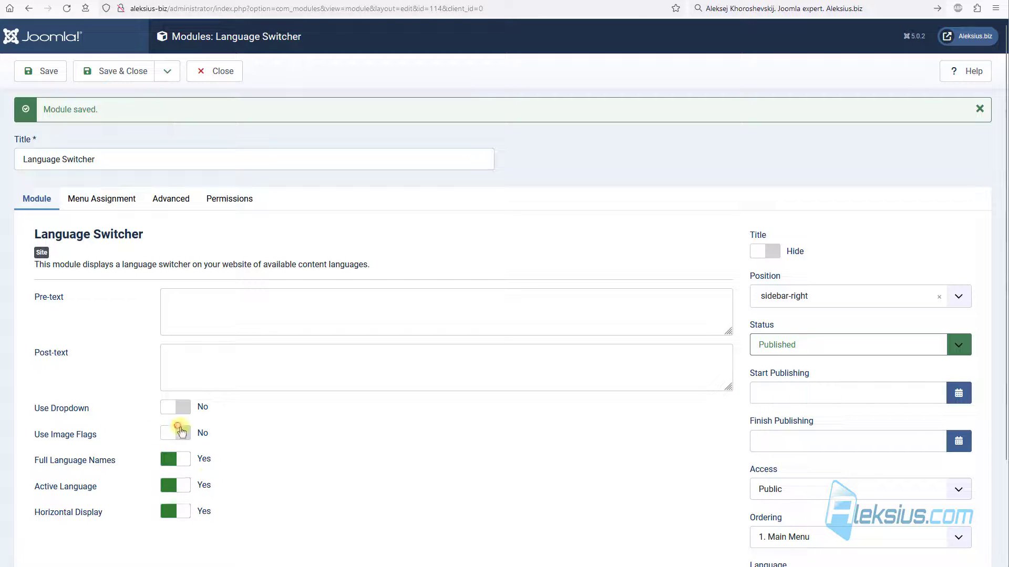
pyautogui.click(177, 432)
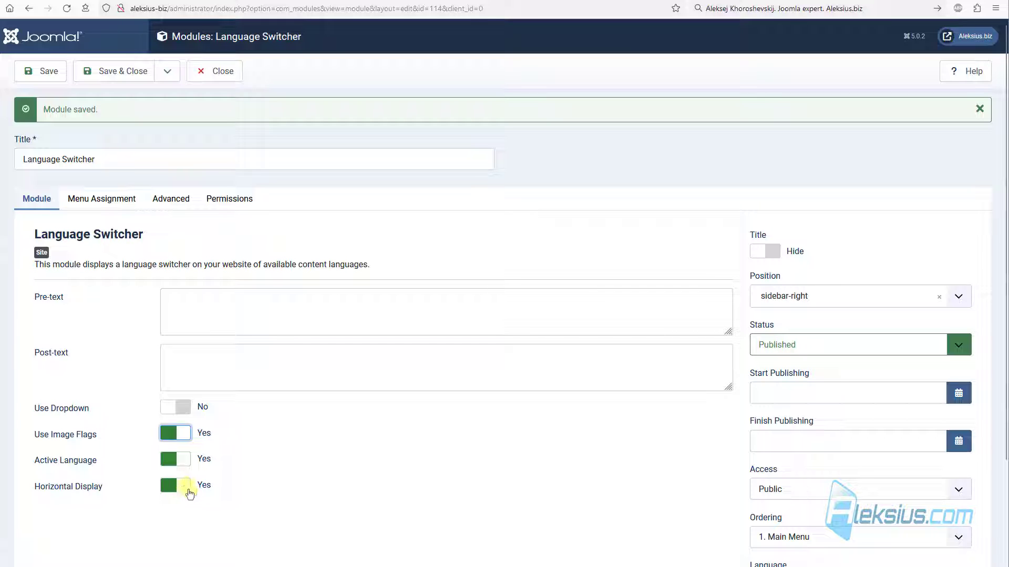
# Fill the Language Switcher's Pre-text field with "Pre-text" and its Post-text field with "Post-text"
pyautogui.click(210, 309)
pyautogui.doubleClick(85, 316)
pyautogui.hotkey('ctrl', 'c')
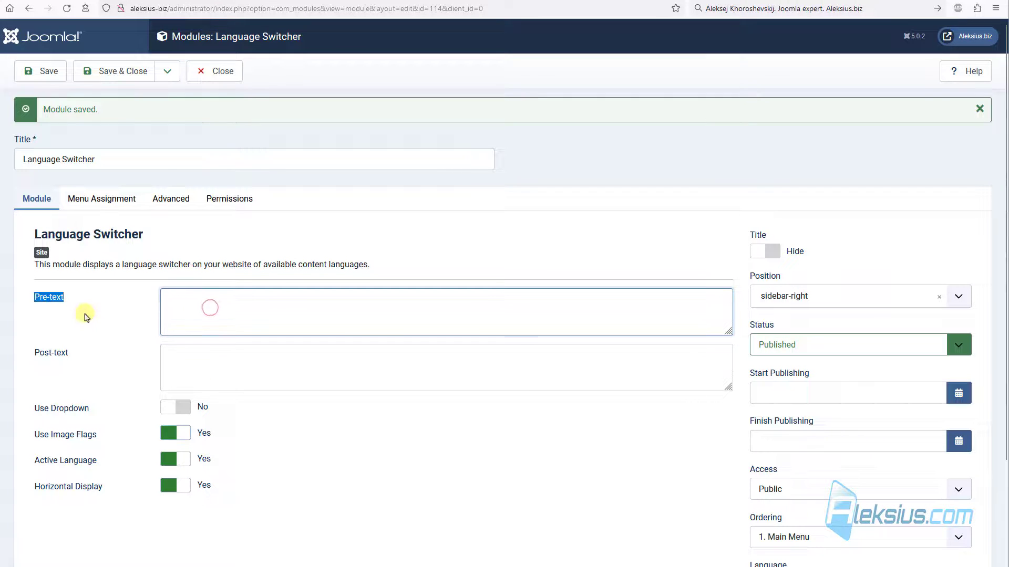
pyautogui.click(232, 327)
pyautogui.hotkey('ctrl', 'v')
pyautogui.doubleClick(58, 353)
pyautogui.hotkey('ctrl', 'c')
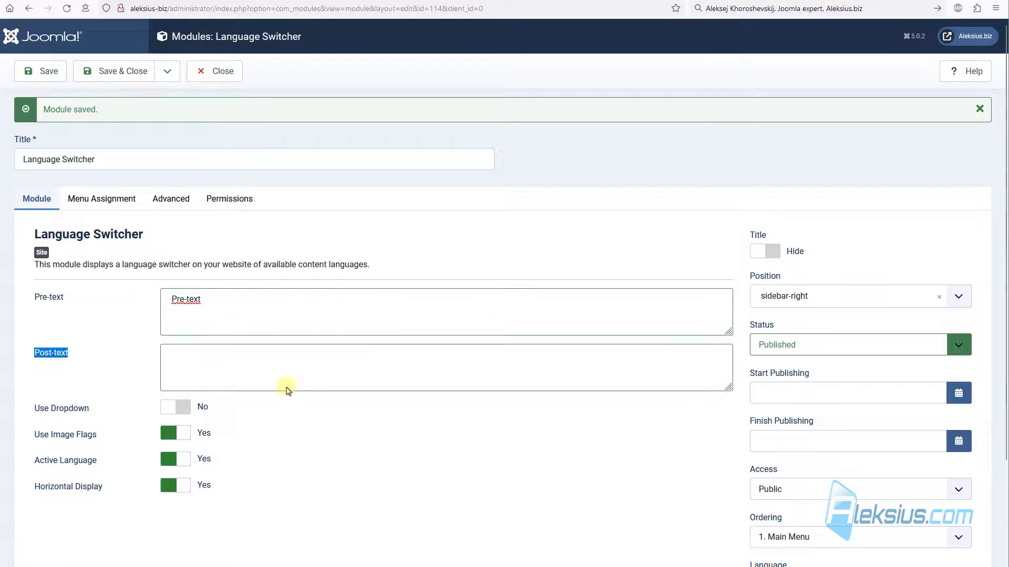
pyautogui.click(205, 350)
pyautogui.hotkey('ctrl', 'v')
# Save the Language Switcher module and reload the Ukrainian contacts page to check the texts around the switcher
pyautogui.click(59, 75)
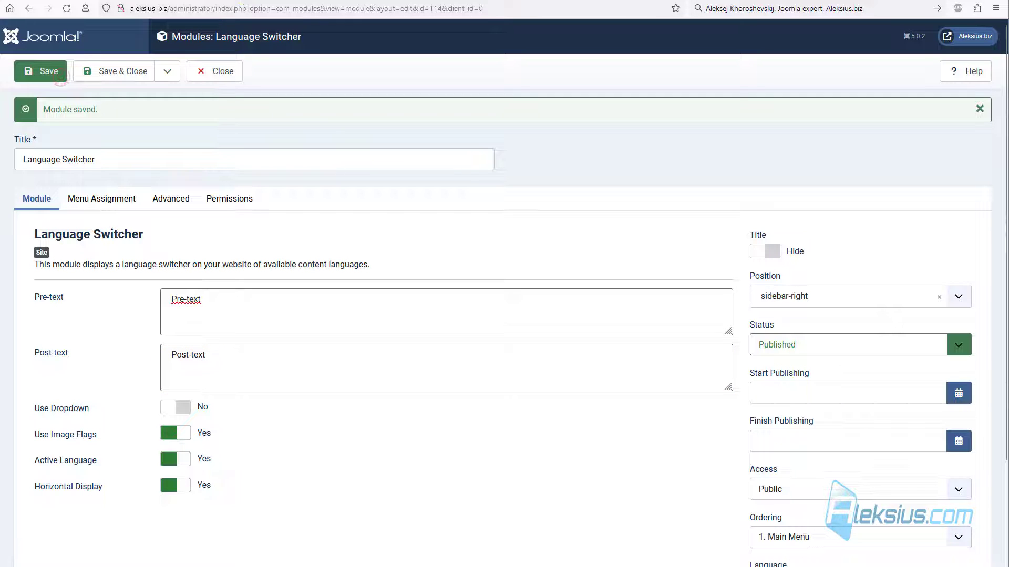
pyautogui.click(41, 72)
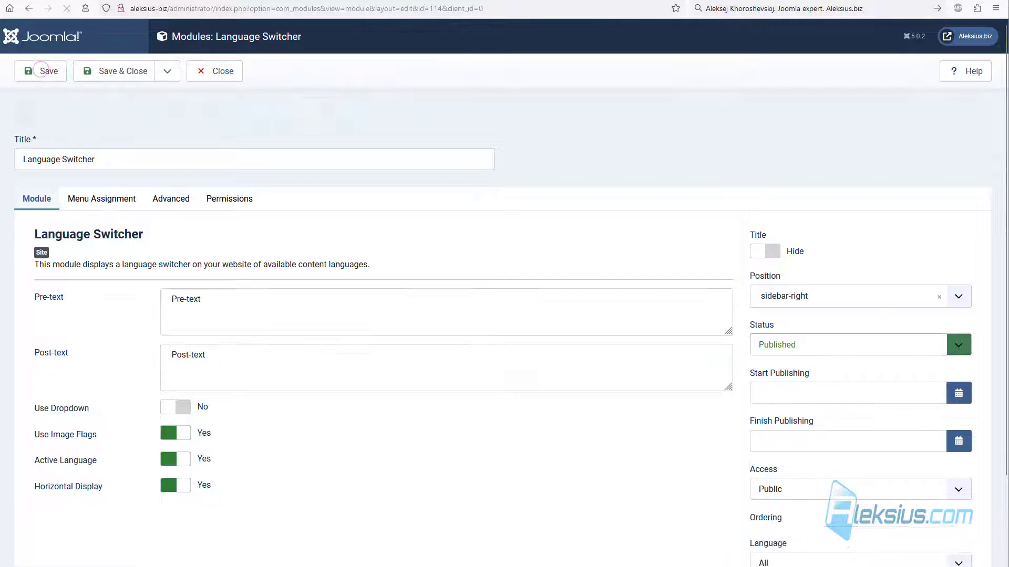
pyautogui.click(239, 1)
pyautogui.press('F5')
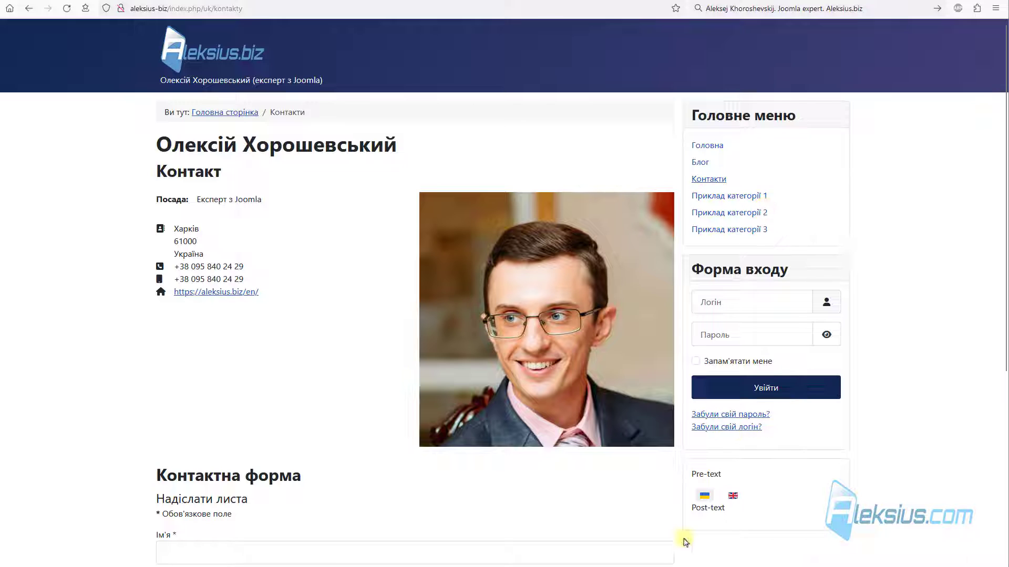
# Clear the Pre-text and Post-text fields of the Language Switcher module and save it
pyautogui.click(341, 0)
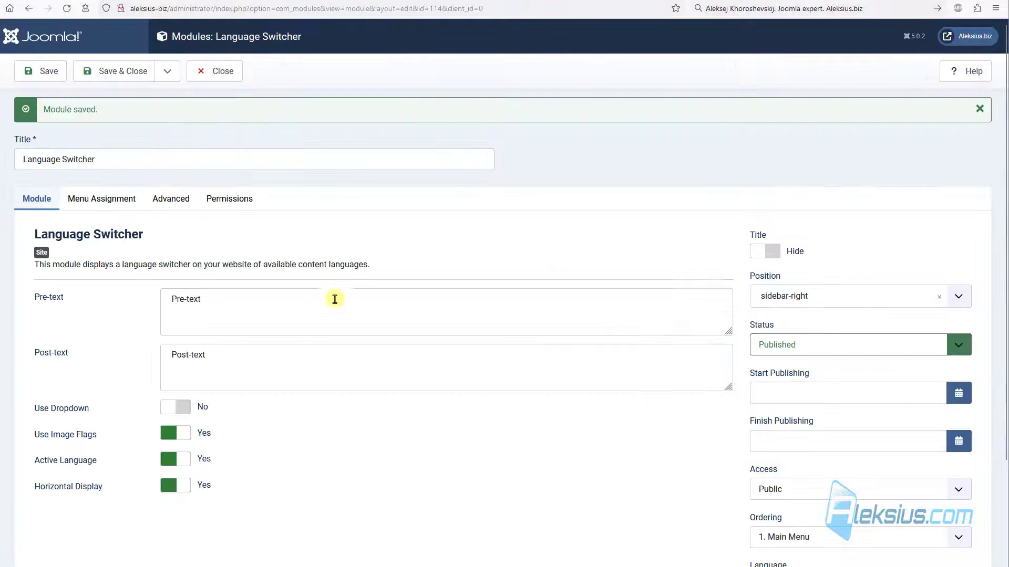
pyautogui.tripleClick(227, 299)
pyautogui.press('Delete')
pyautogui.tripleClick(222, 353)
pyautogui.press('Delete')
pyautogui.click(45, 71)
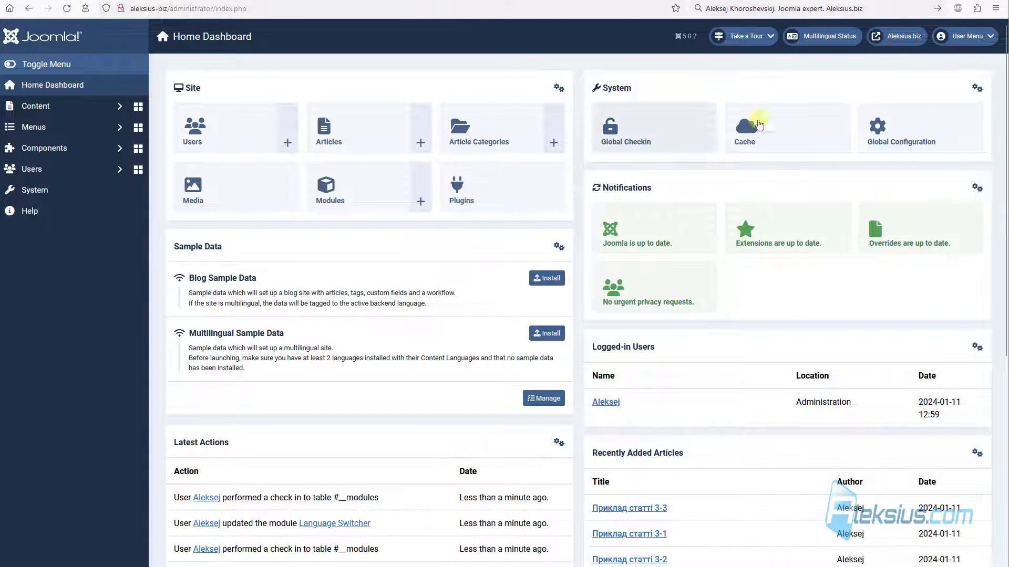
# Open the Multilingual Status overview from the administrator home dashboard
pyautogui.click(806, 37)
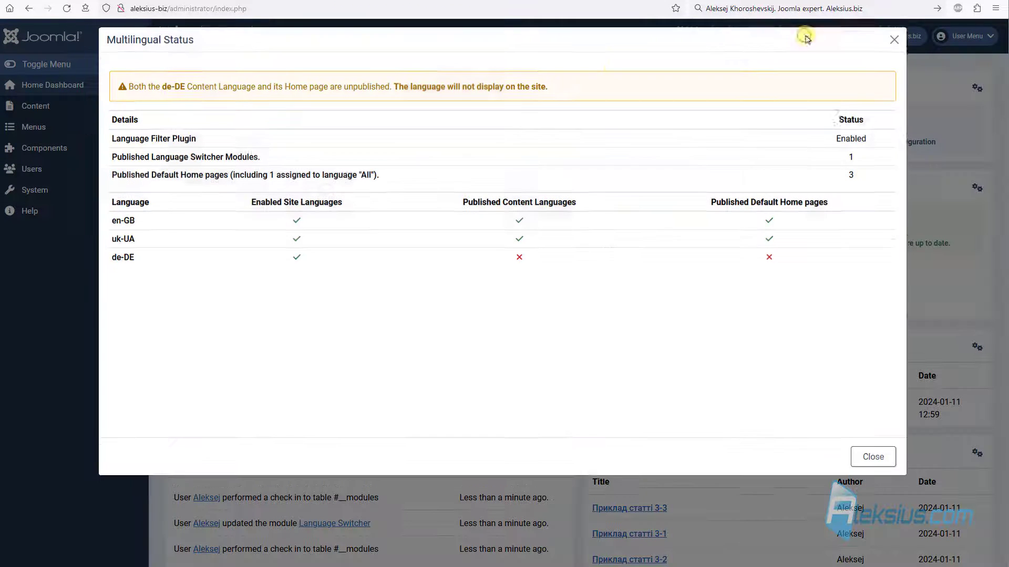